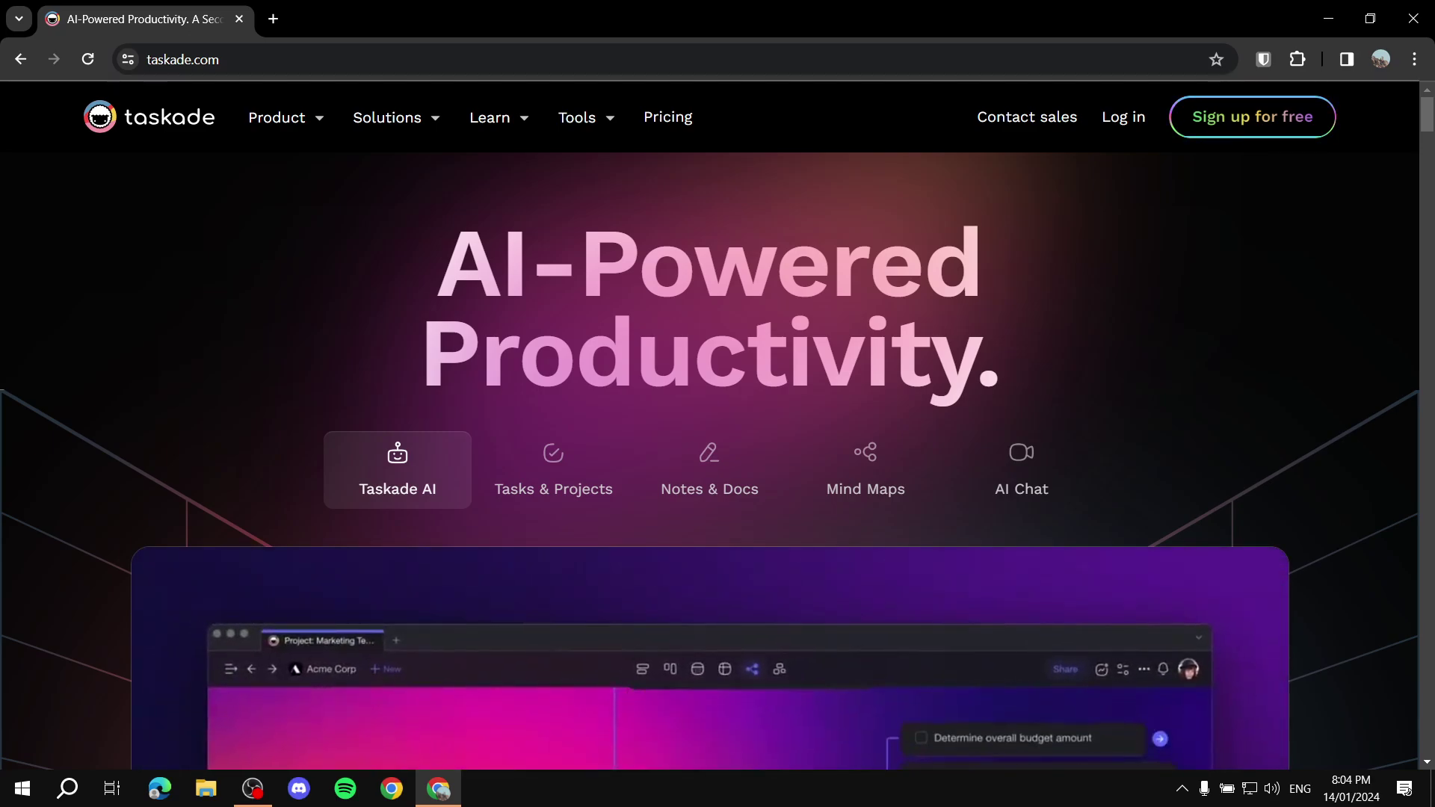
# Step: Examine the Taskade homepage's feature showcase, including Taskade AI, Tasks & Projects and AI Chat, and the section below it
pyautogui.scroll(-3, 710, 460)
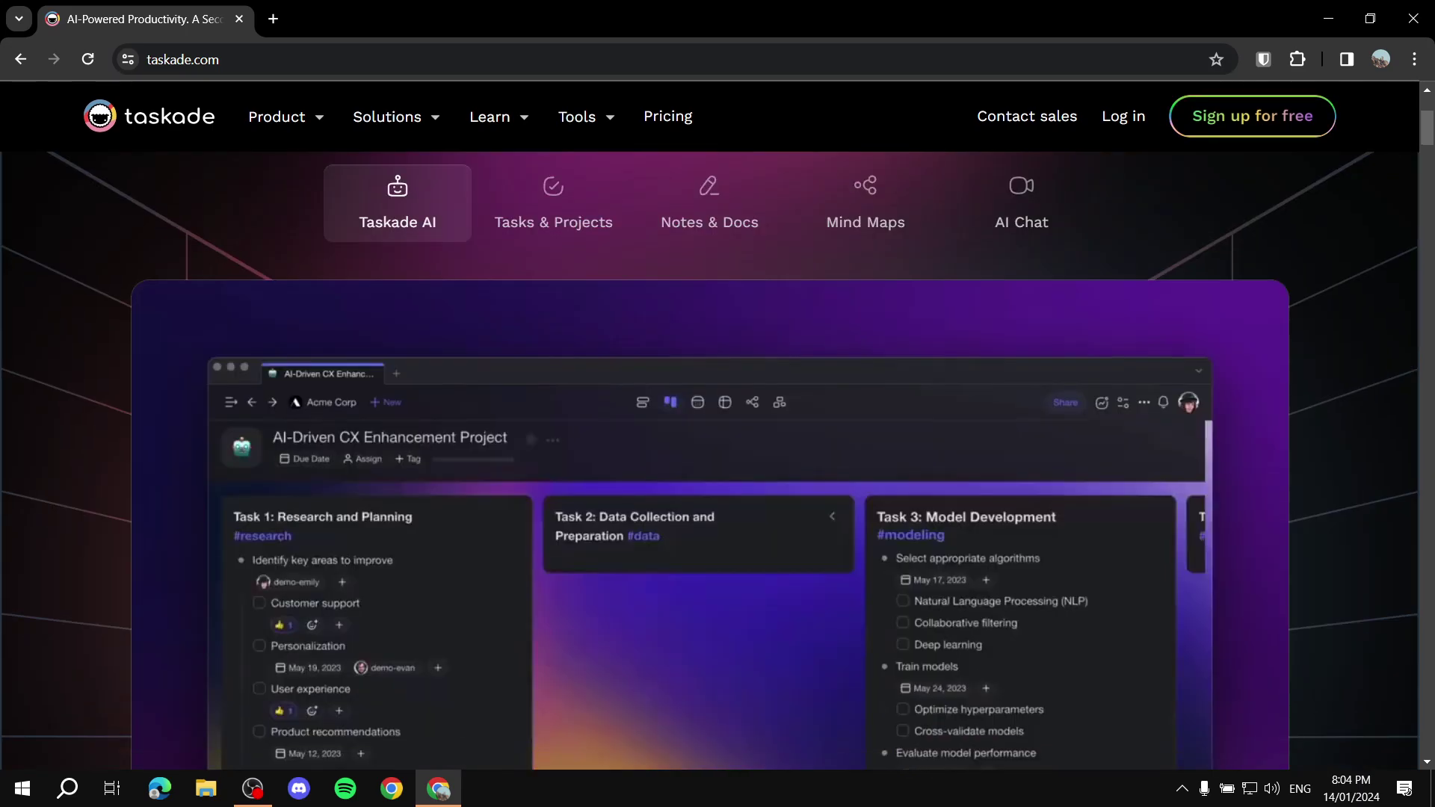
pyautogui.scroll(3, 710, 460)
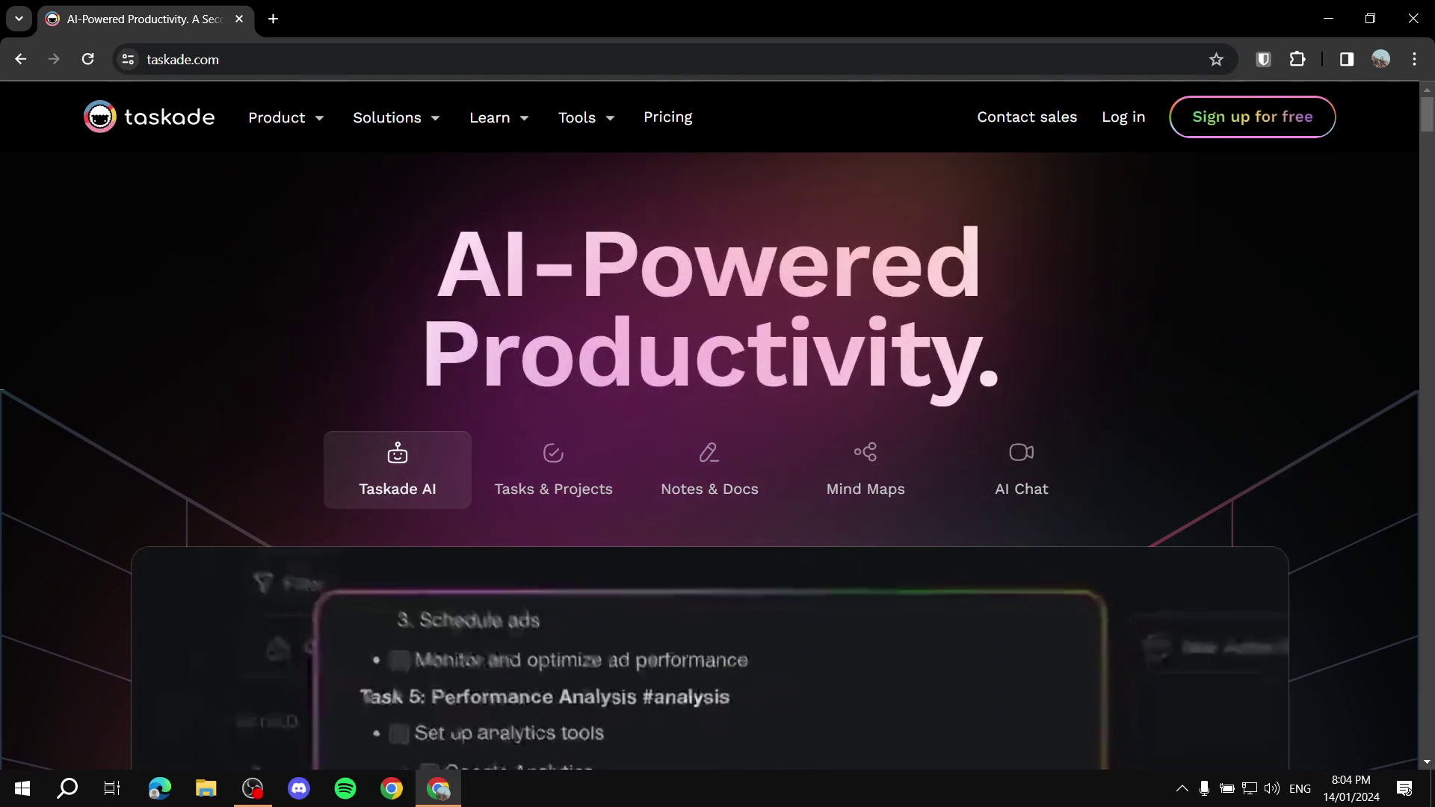
pyautogui.scroll(-2, 710, 449)
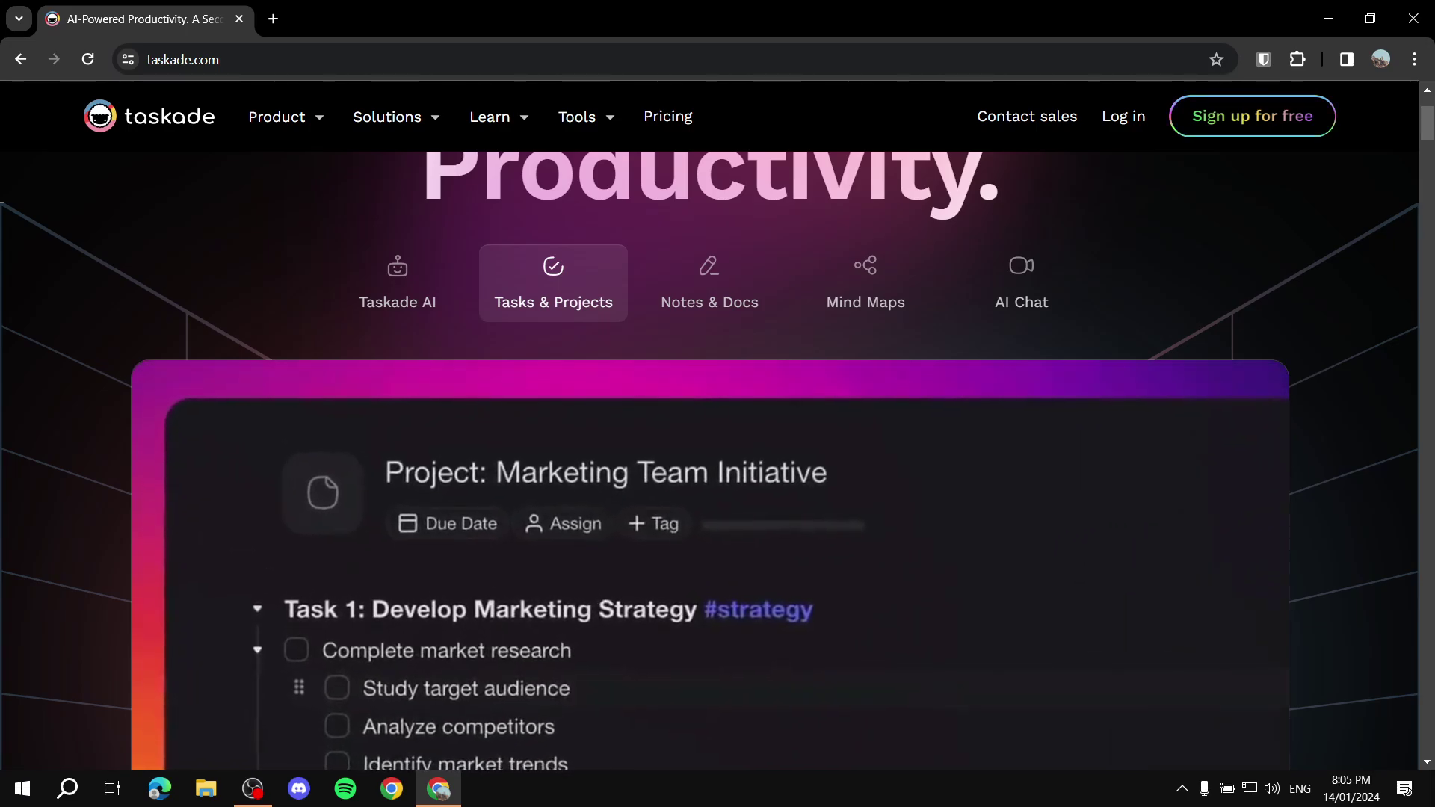
pyautogui.scroll(-4, 709, 433)
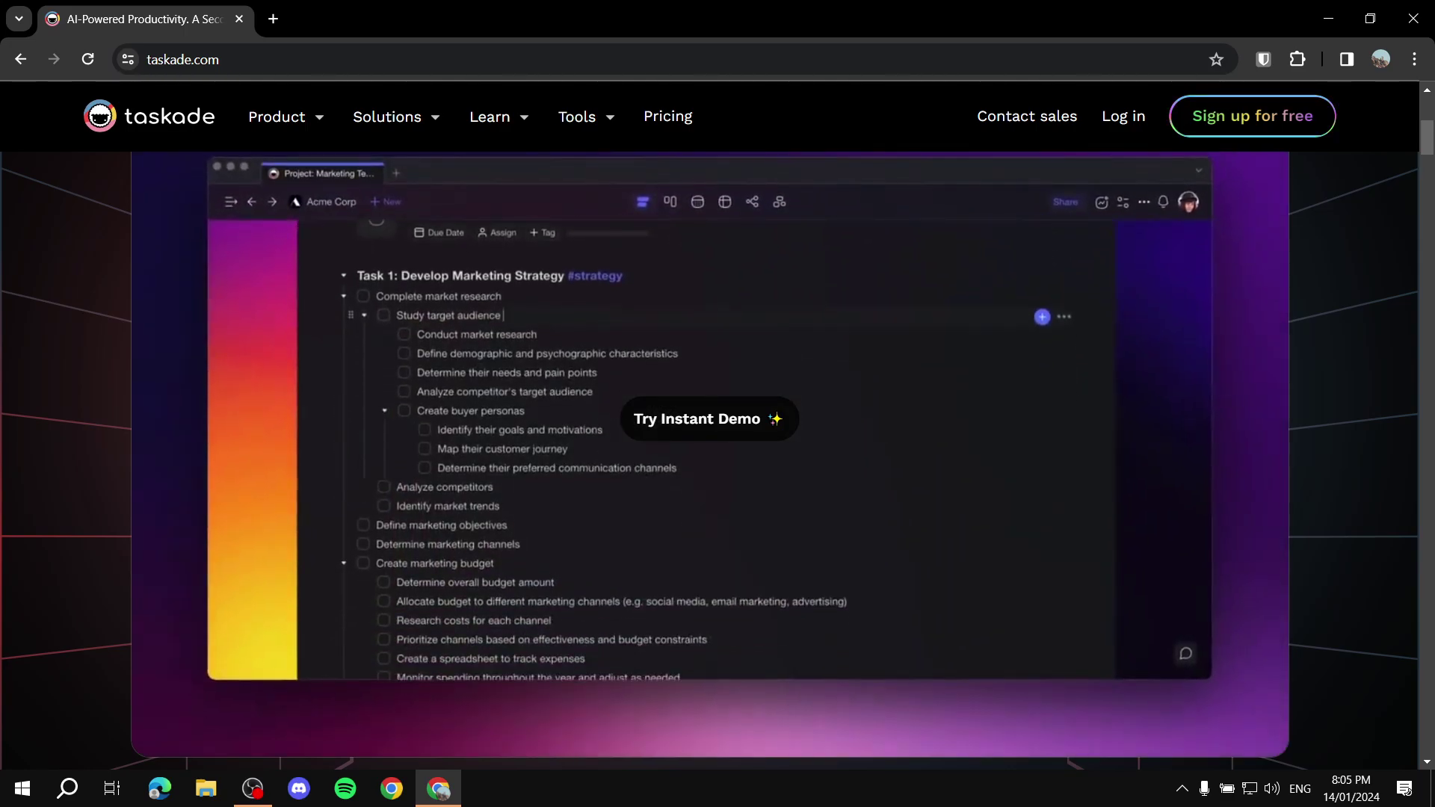
pyautogui.scroll(5, 710, 448)
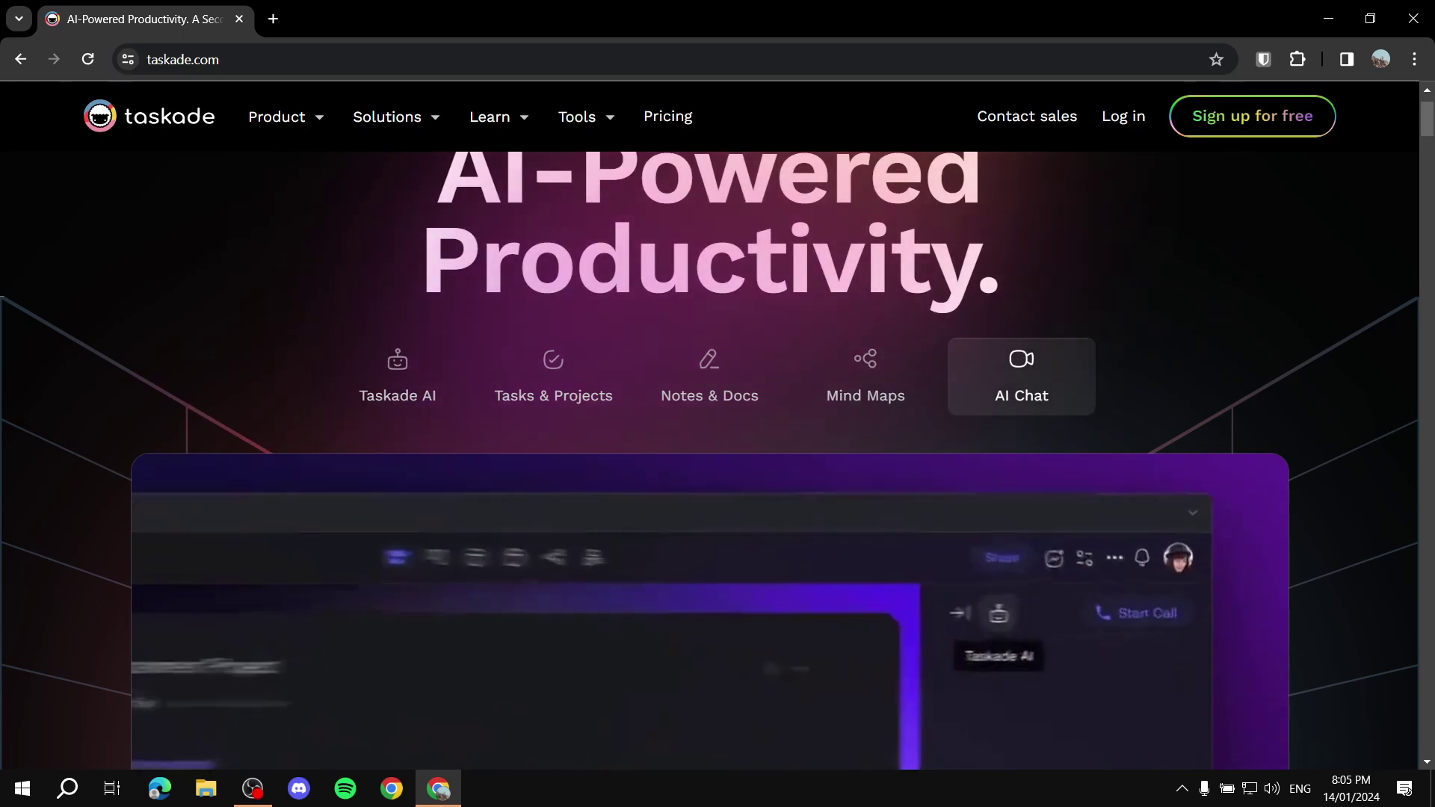
pyautogui.scroll(-3, 710, 448)
pyautogui.scroll(3, 709, 449)
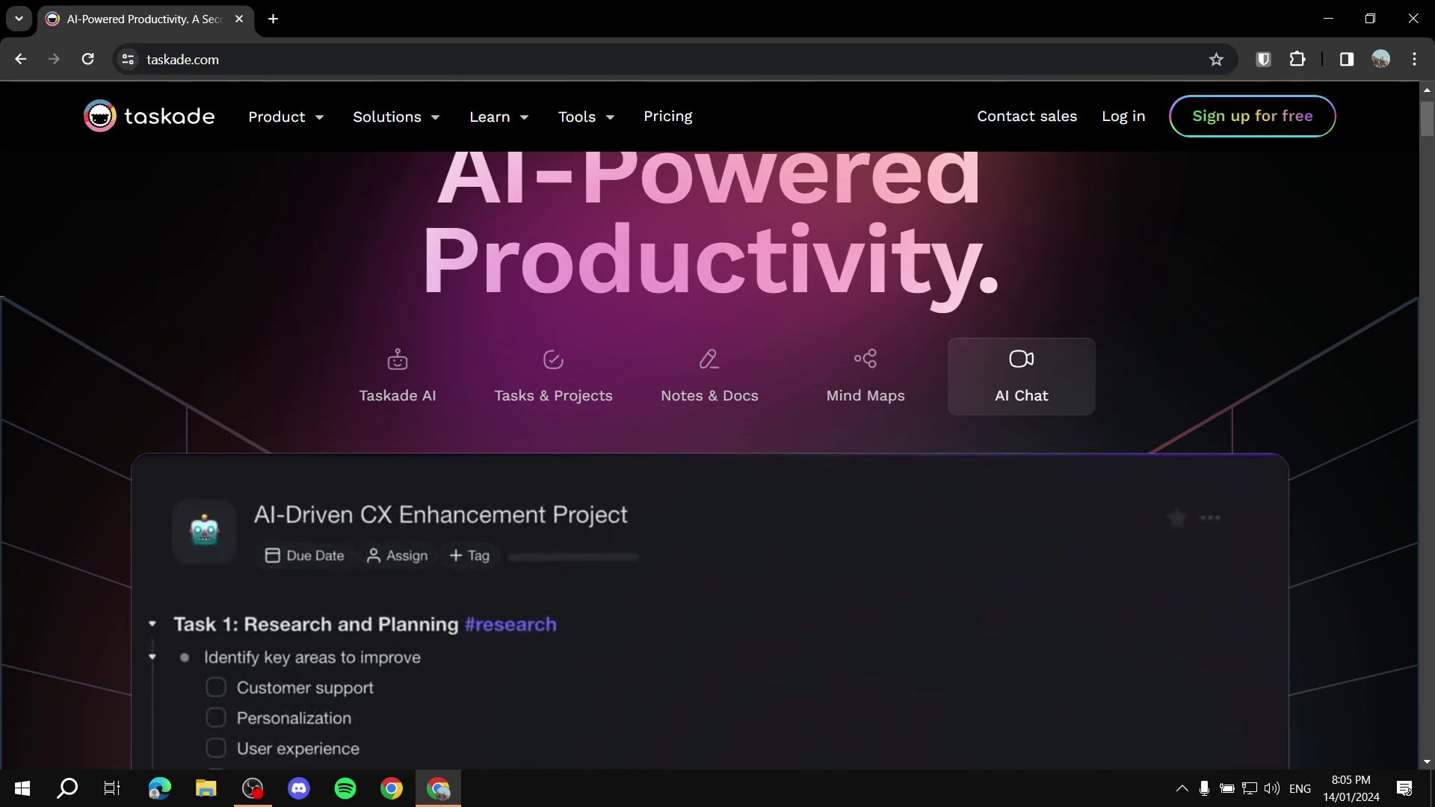
pyautogui.scroll(-10, 718, 461)
pyautogui.scroll(-5, 553, 470)
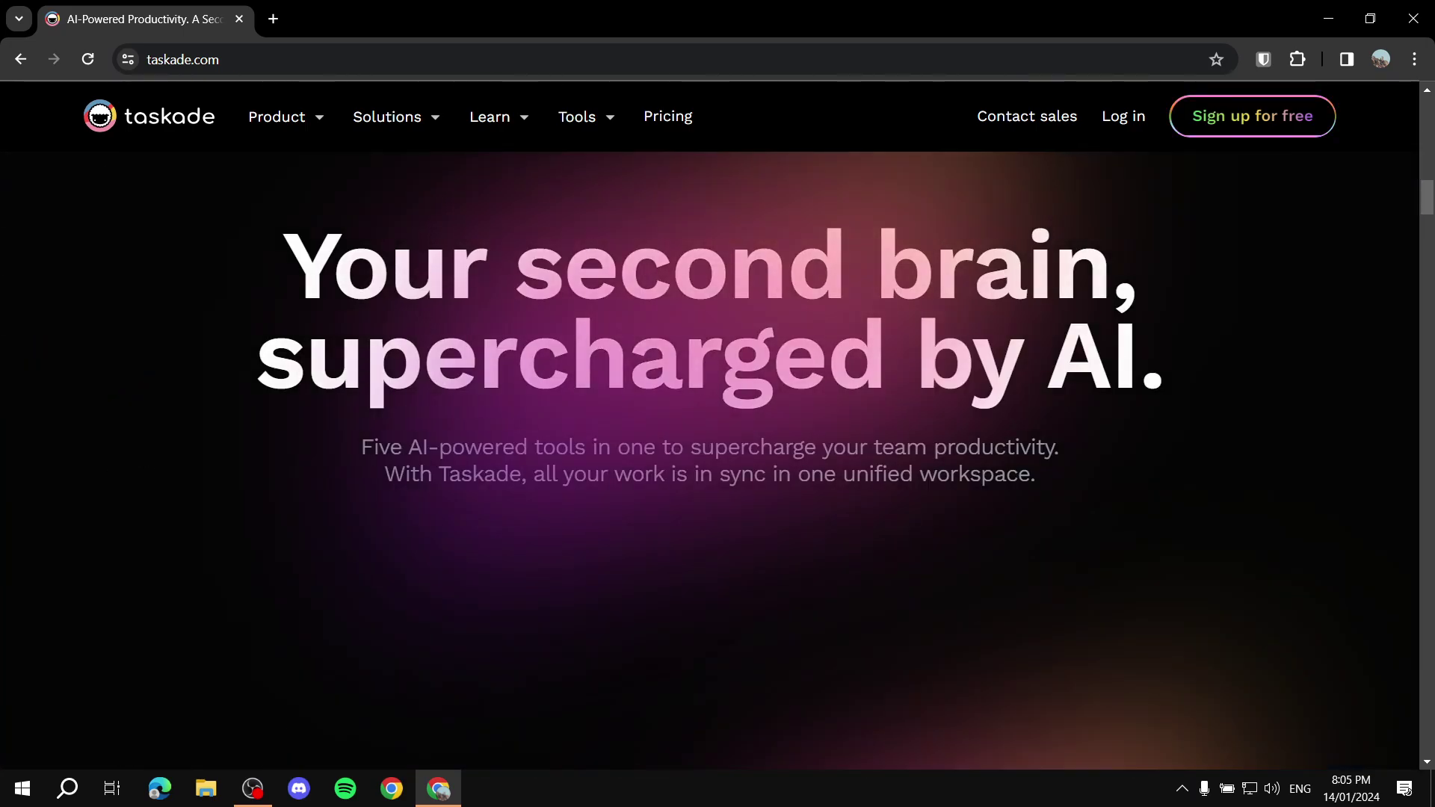
pyautogui.scroll(20, 553, 470)
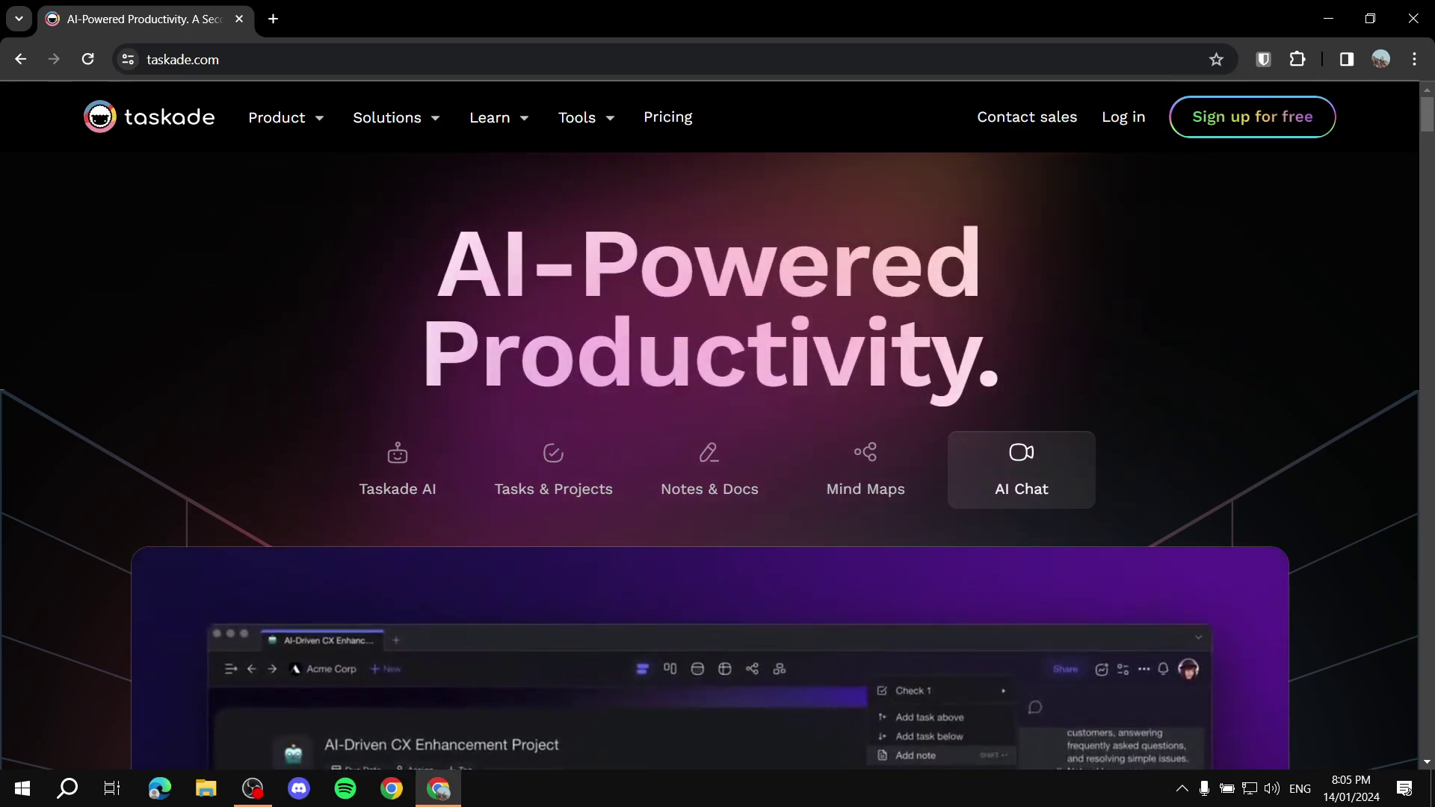
# Step: Open Taskade's downloads page and review the desktop, mobile and browser extension options
pyautogui.moveTo(286, 118)
pyautogui.click(437, 165)
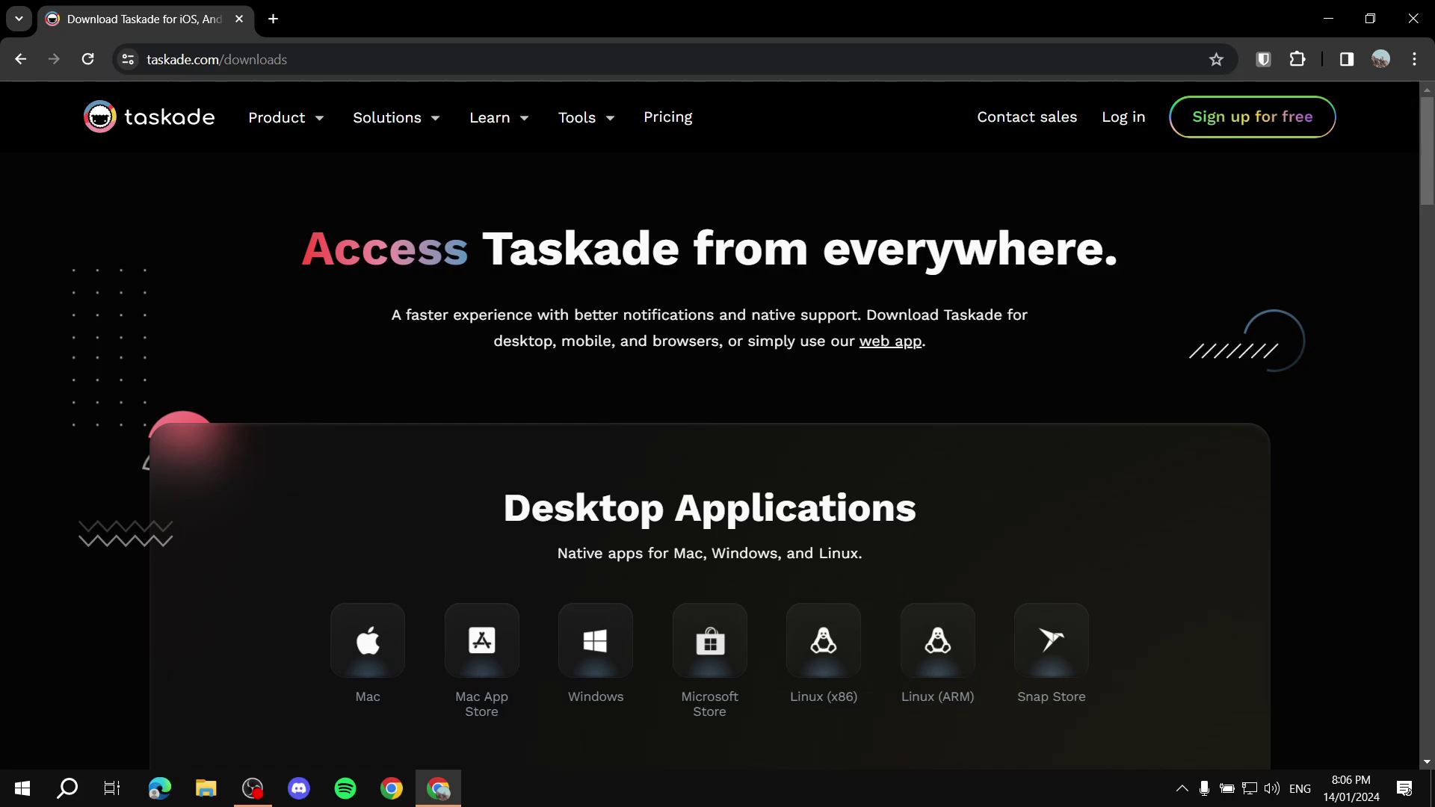
pyautogui.scroll(-3, 717, 434)
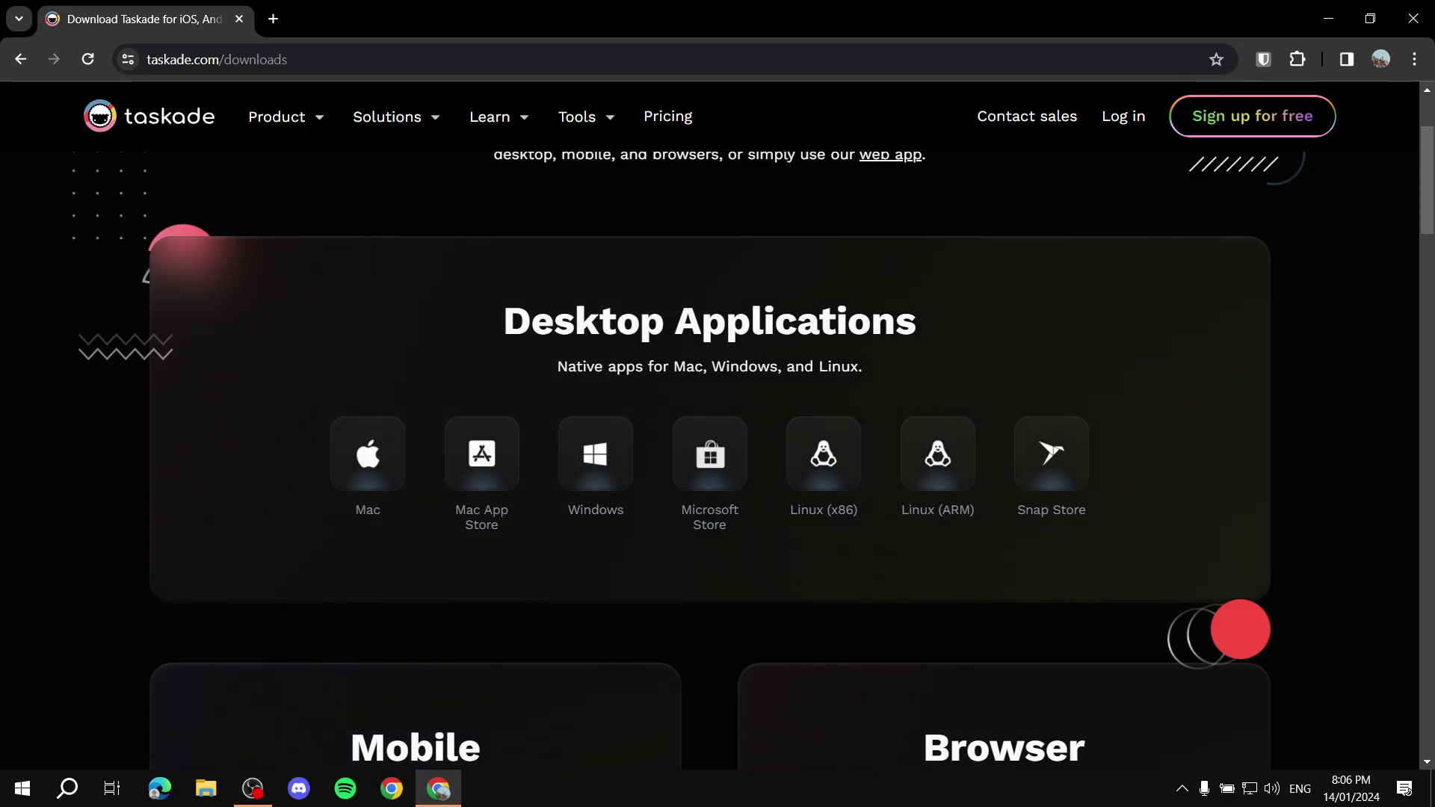
pyautogui.scroll(-5, 717, 456)
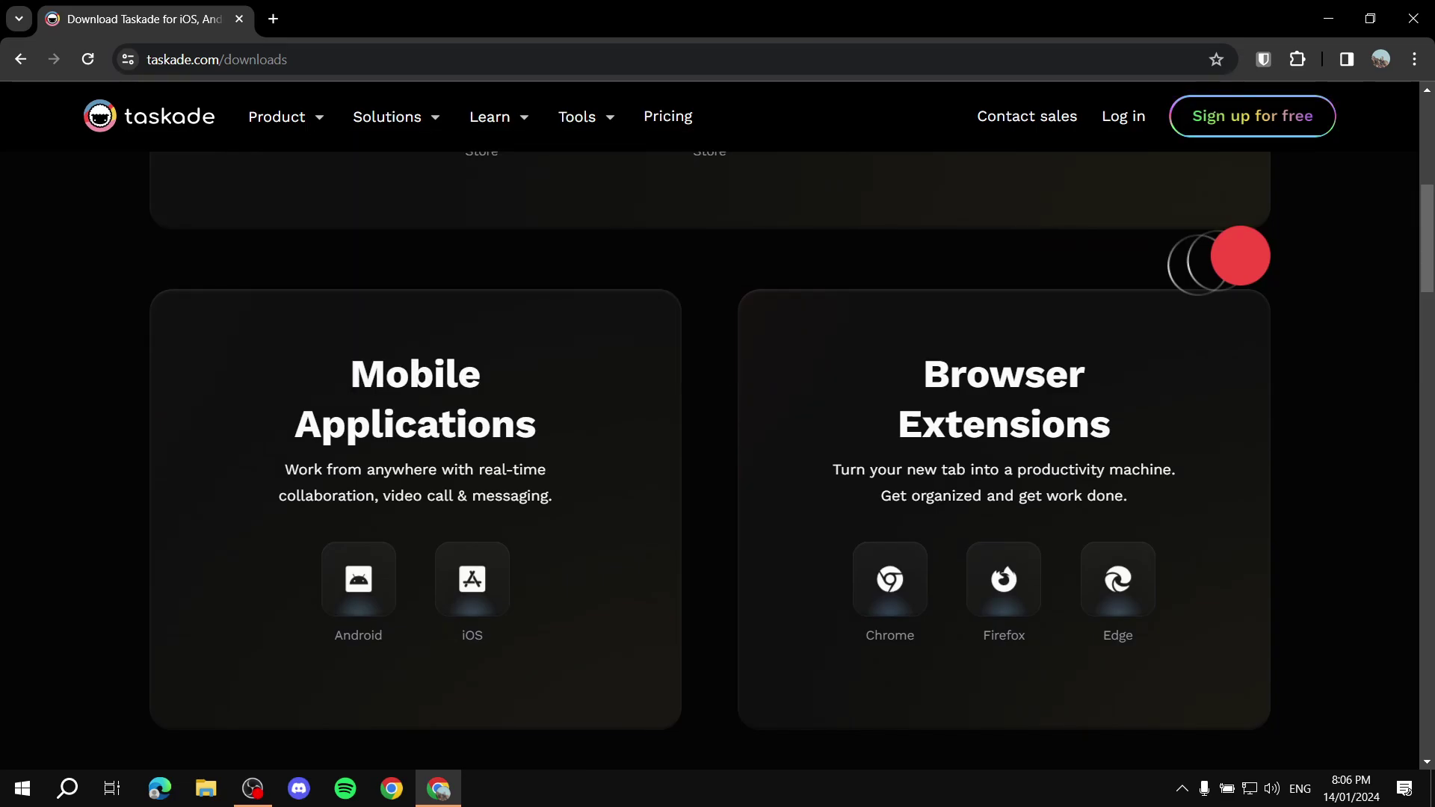
# Step: View the Chrome extension's web store page in a new tab, then close that tab
pyautogui.tripleClick(1003, 399)
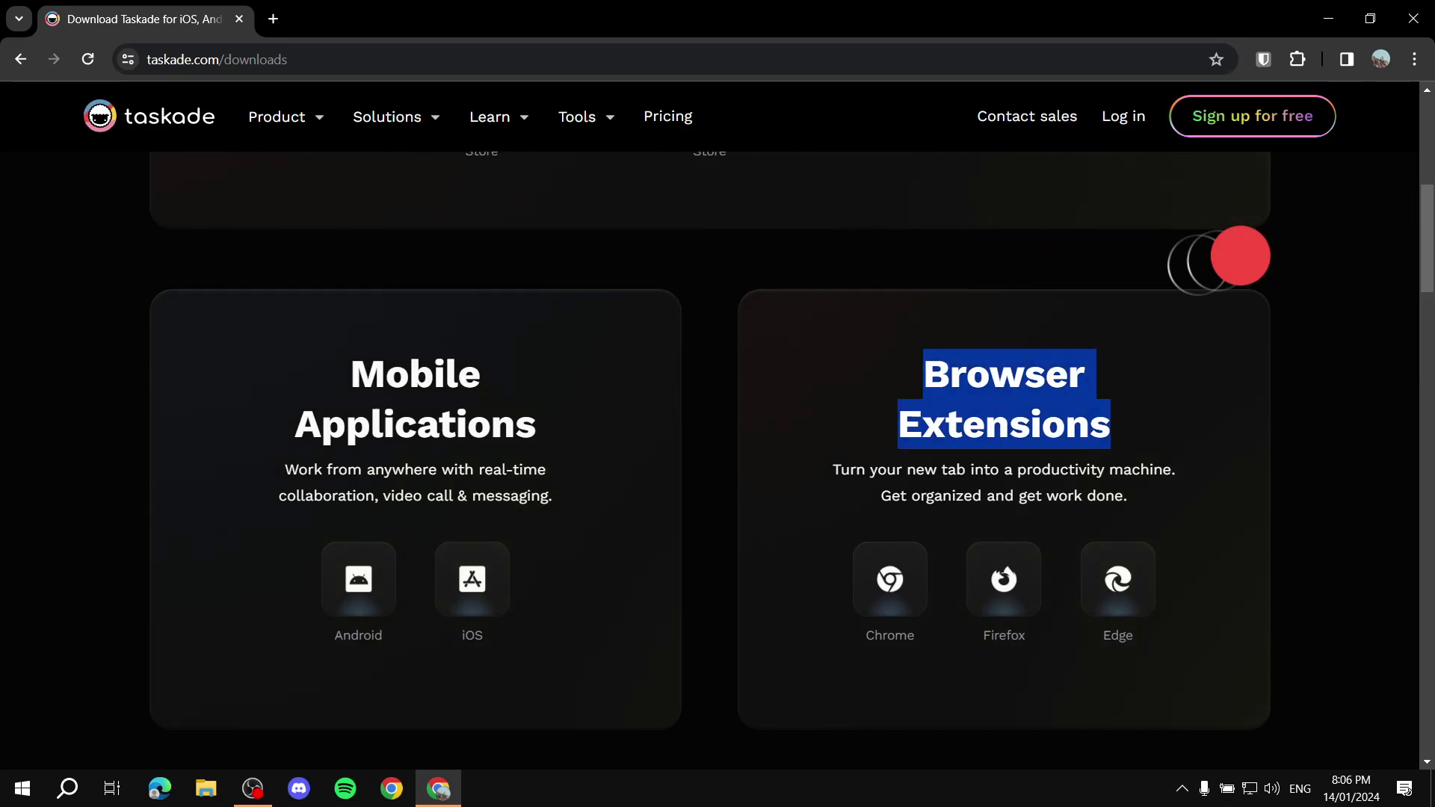
pyautogui.rightClick(919, 565)
pyautogui.click(994, 260)
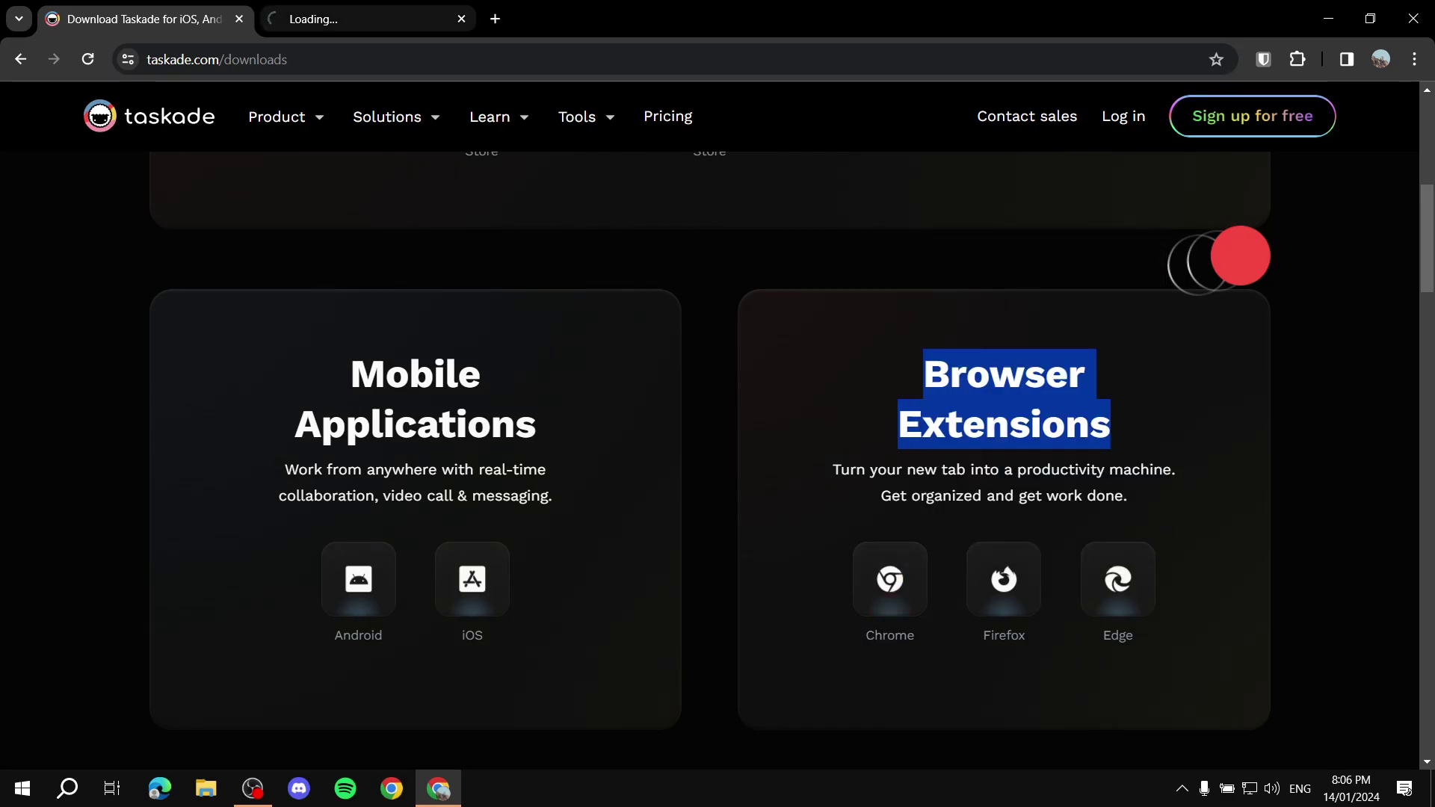
pyautogui.click(366, 20)
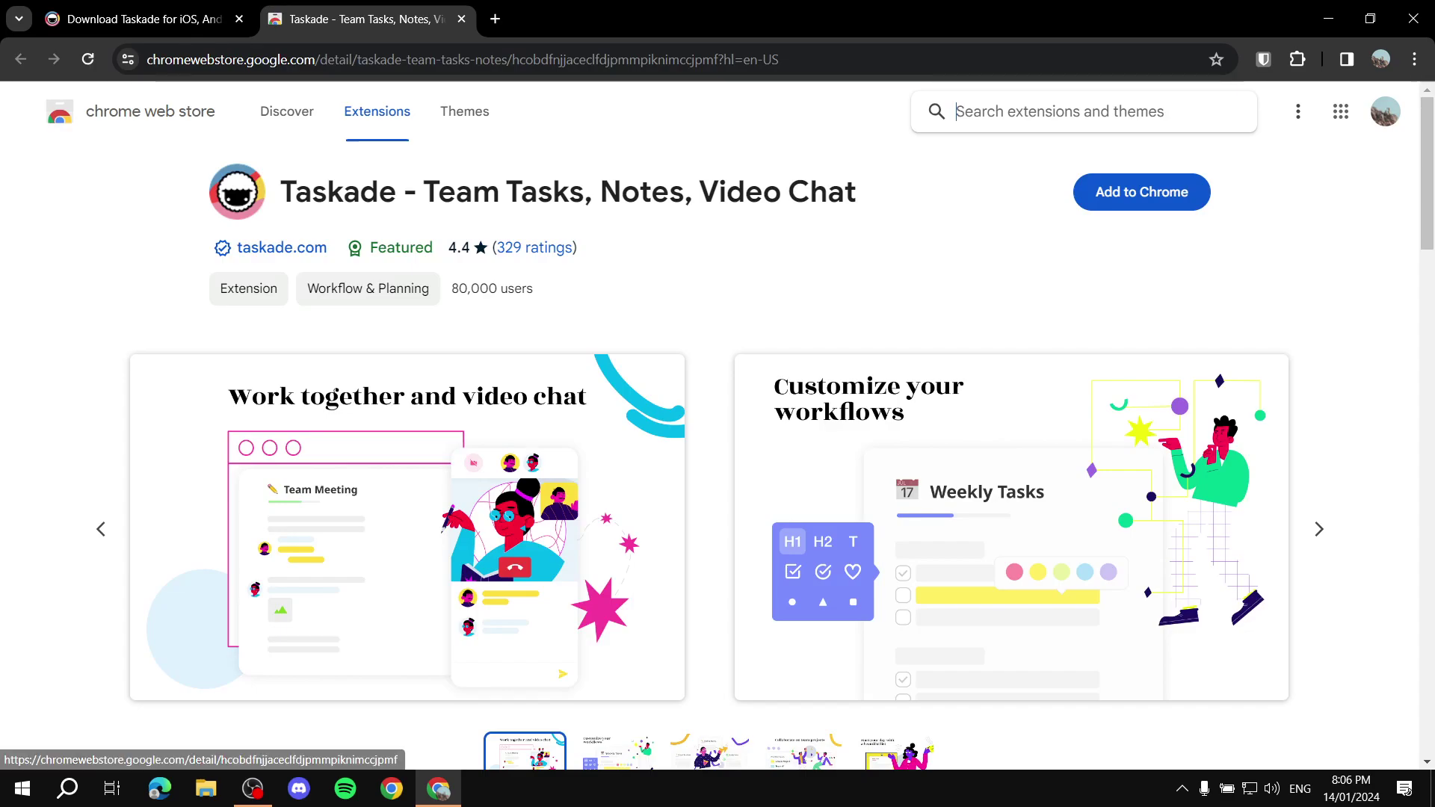
pyautogui.click(461, 19)
# Step: Open the Taskade pricing page and review the Pro, Business and Ultimate business plans
pyautogui.scroll(6, 710, 426)
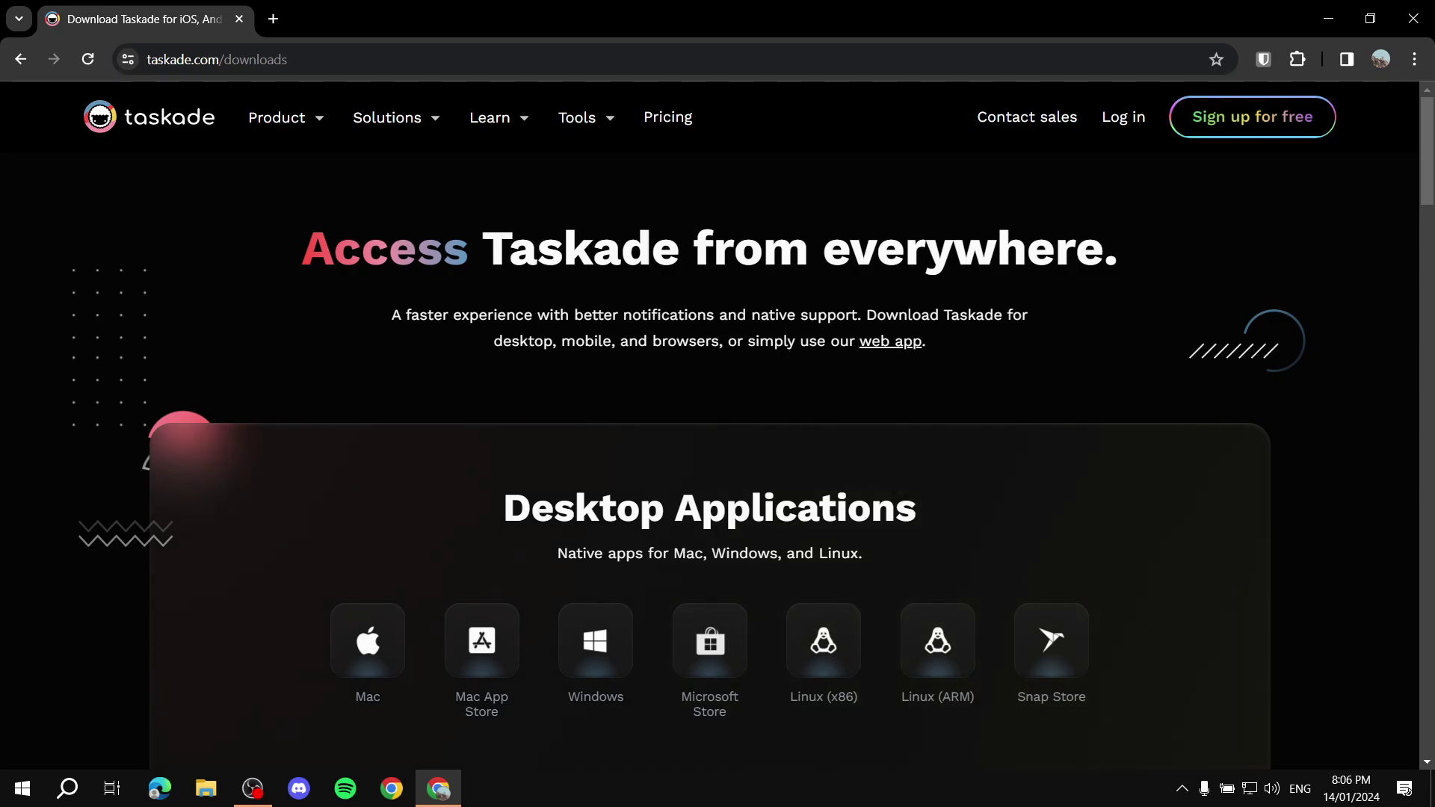
pyautogui.click(668, 117)
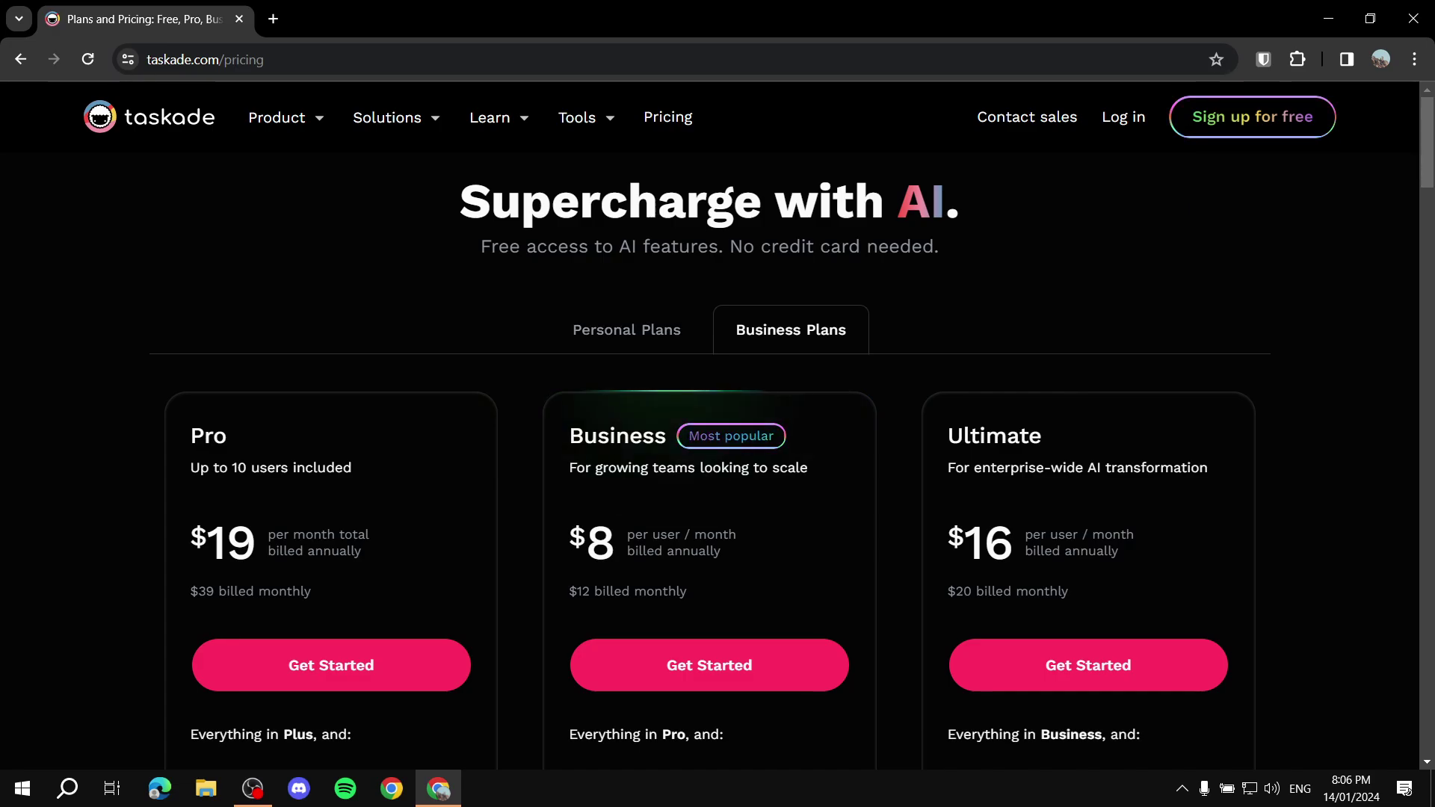
pyautogui.scroll(-3, 710, 460)
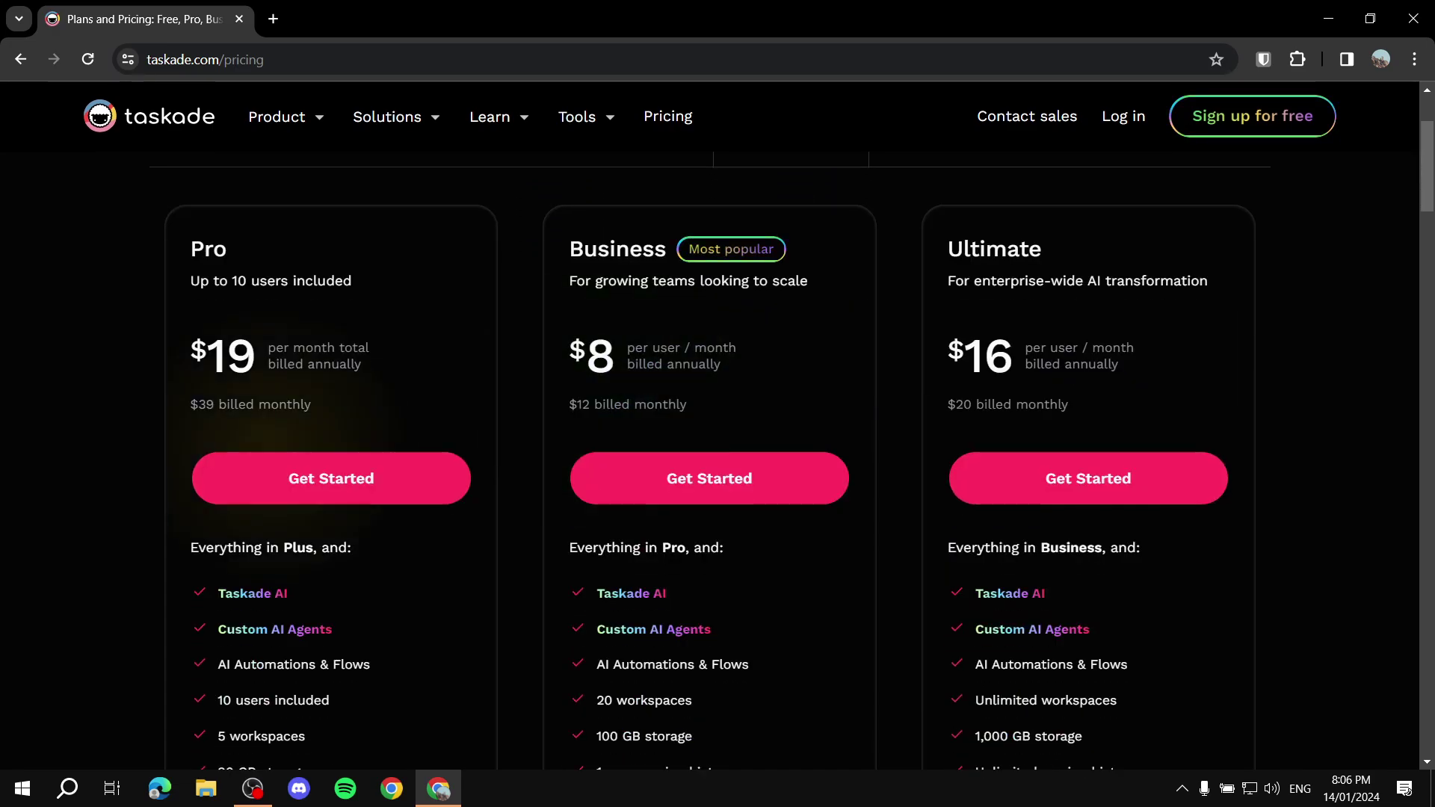
pyautogui.scroll(-10, 710, 461)
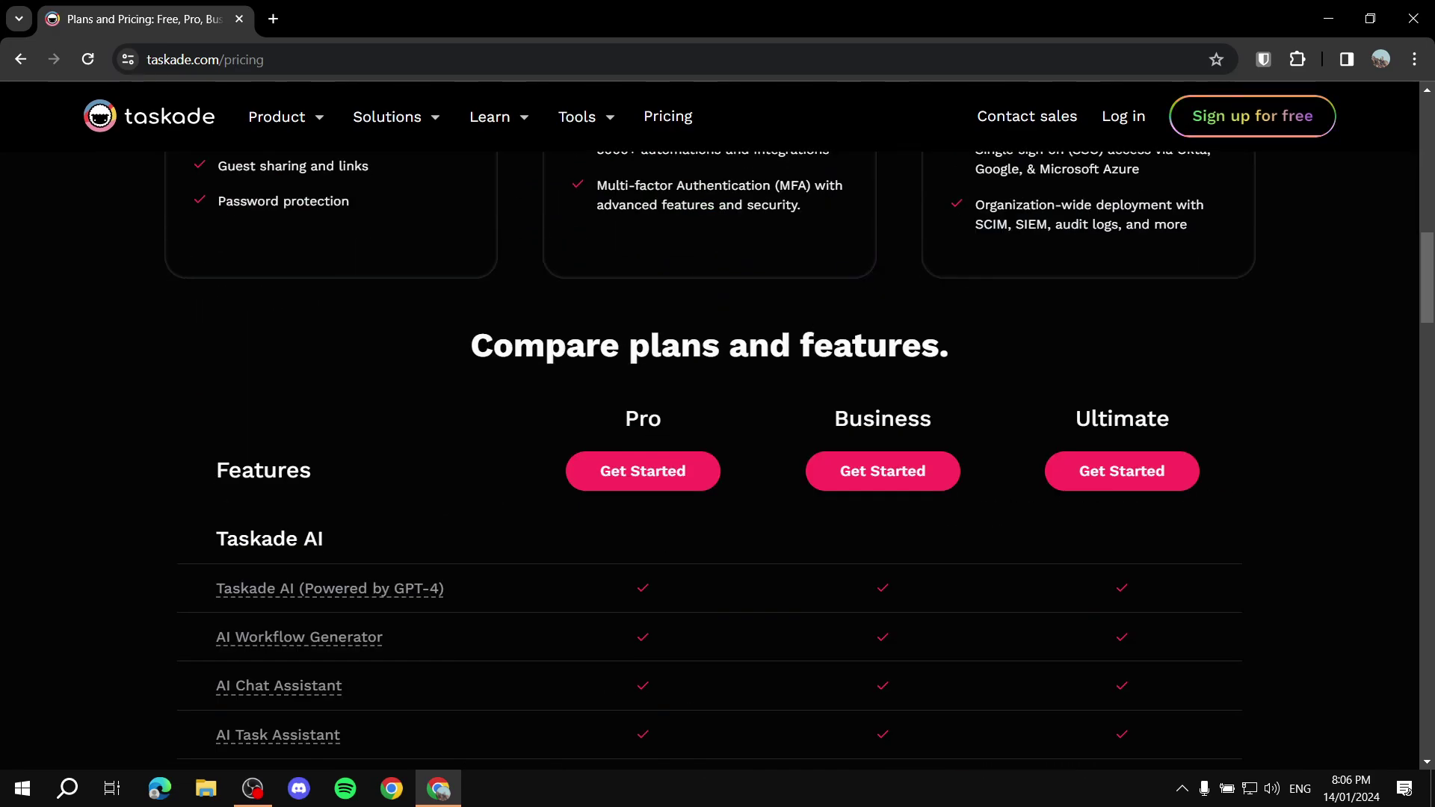
pyautogui.scroll(8, 710, 460)
pyautogui.scroll(5, 710, 460)
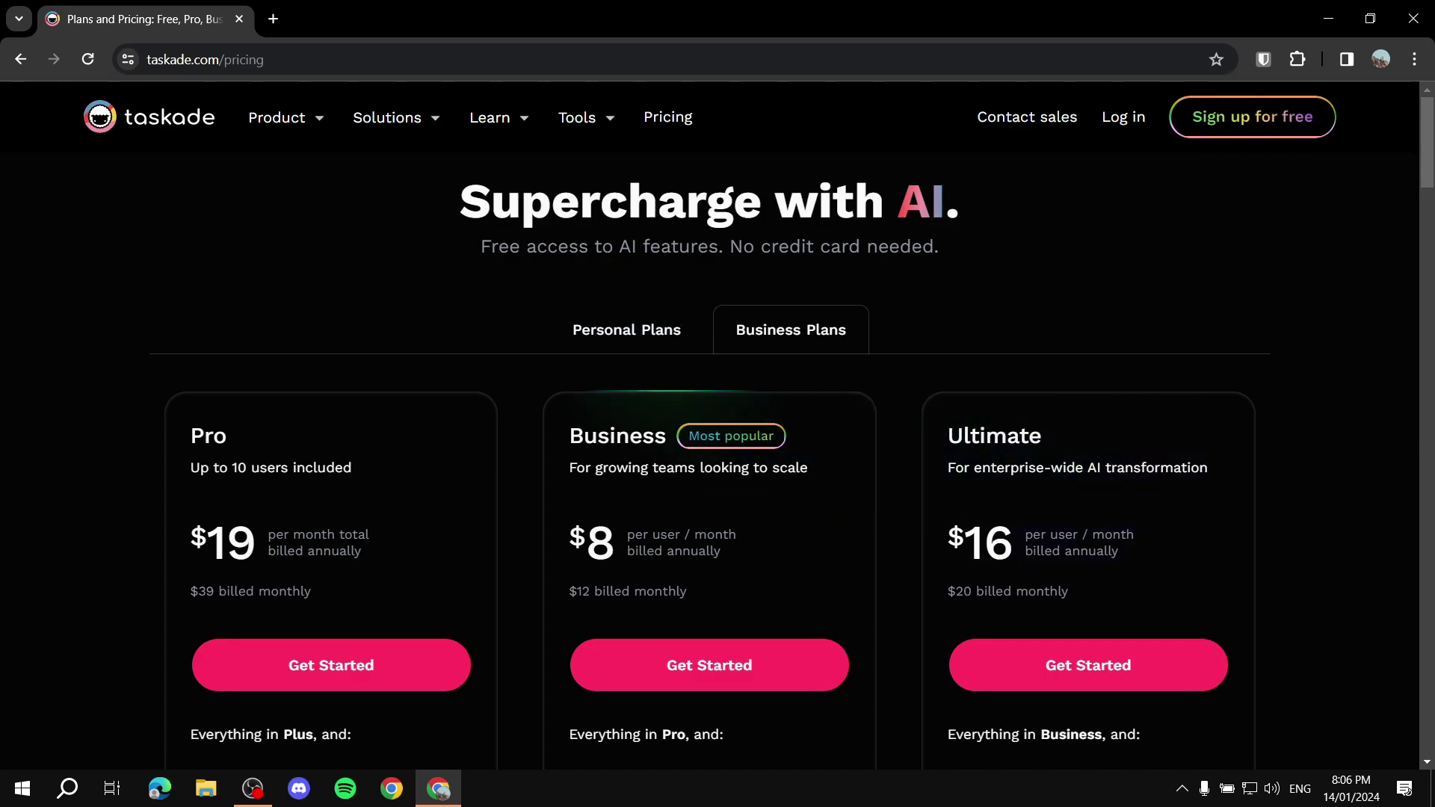
# Step: Show the personal plans and review the prices and included features of Free, Starter and Plus
pyautogui.click(626, 330)
pyautogui.scroll(-2, 626, 330)
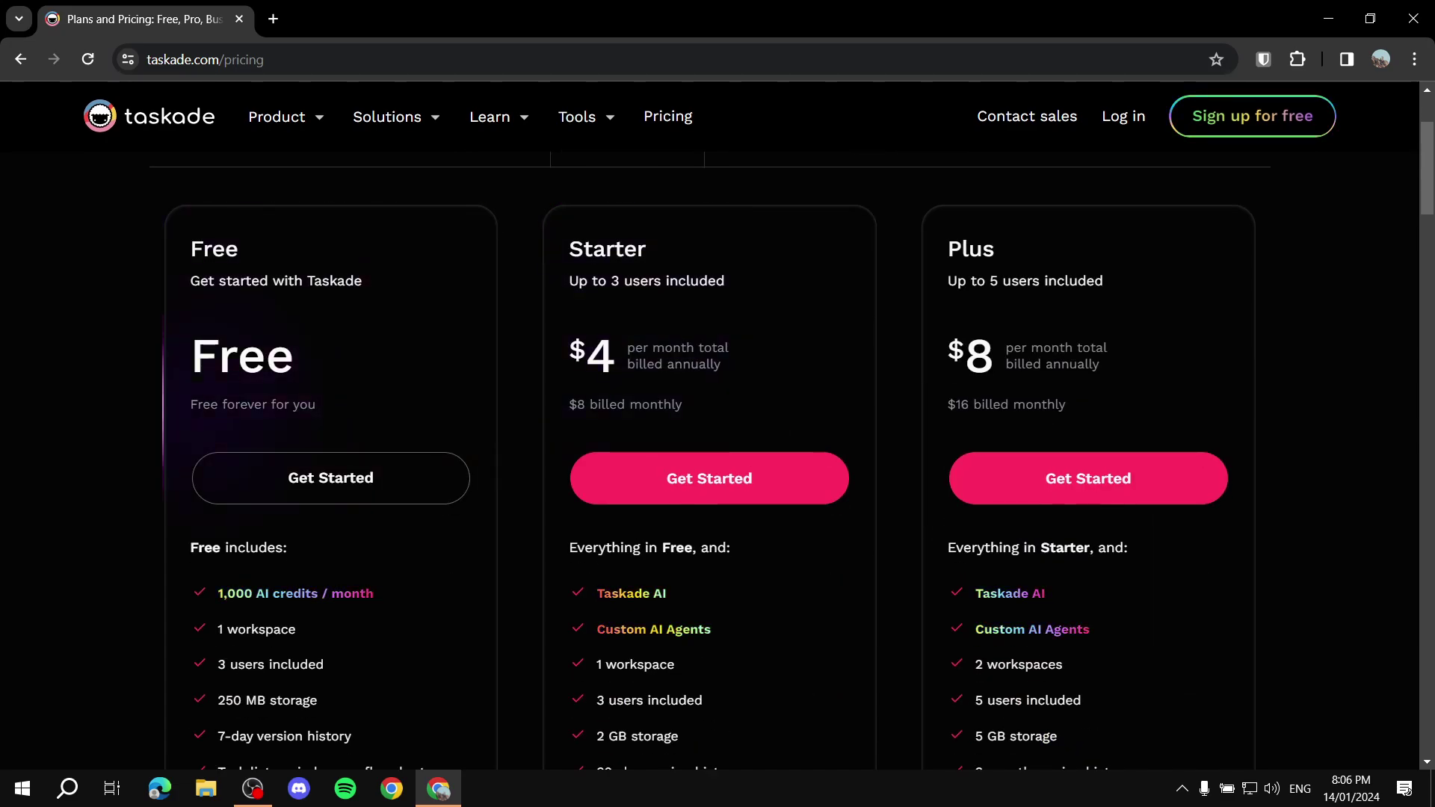
pyautogui.moveTo(191, 405); pyautogui.dragTo(318, 406)
pyautogui.click(333, 406)
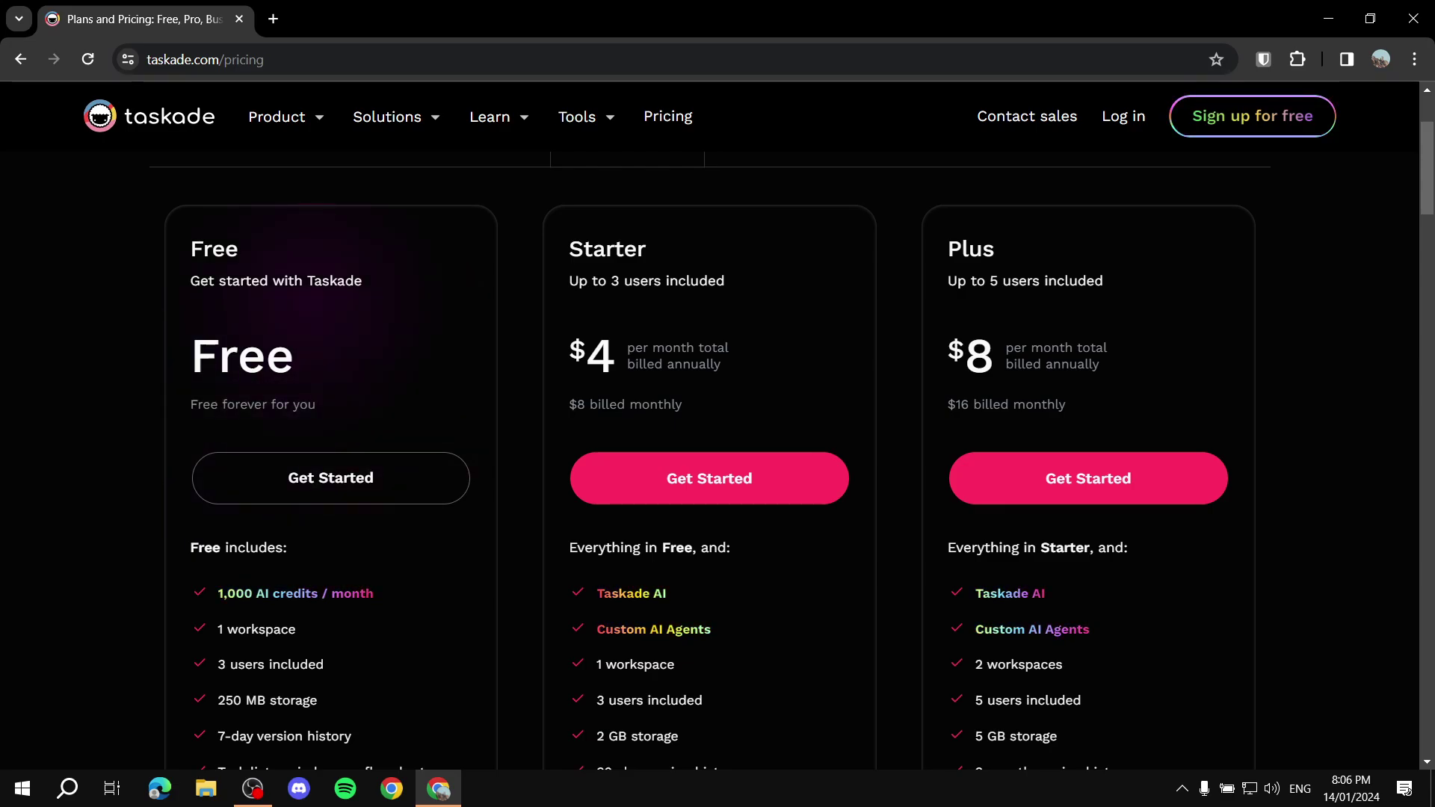
pyautogui.scroll(-2, 710, 448)
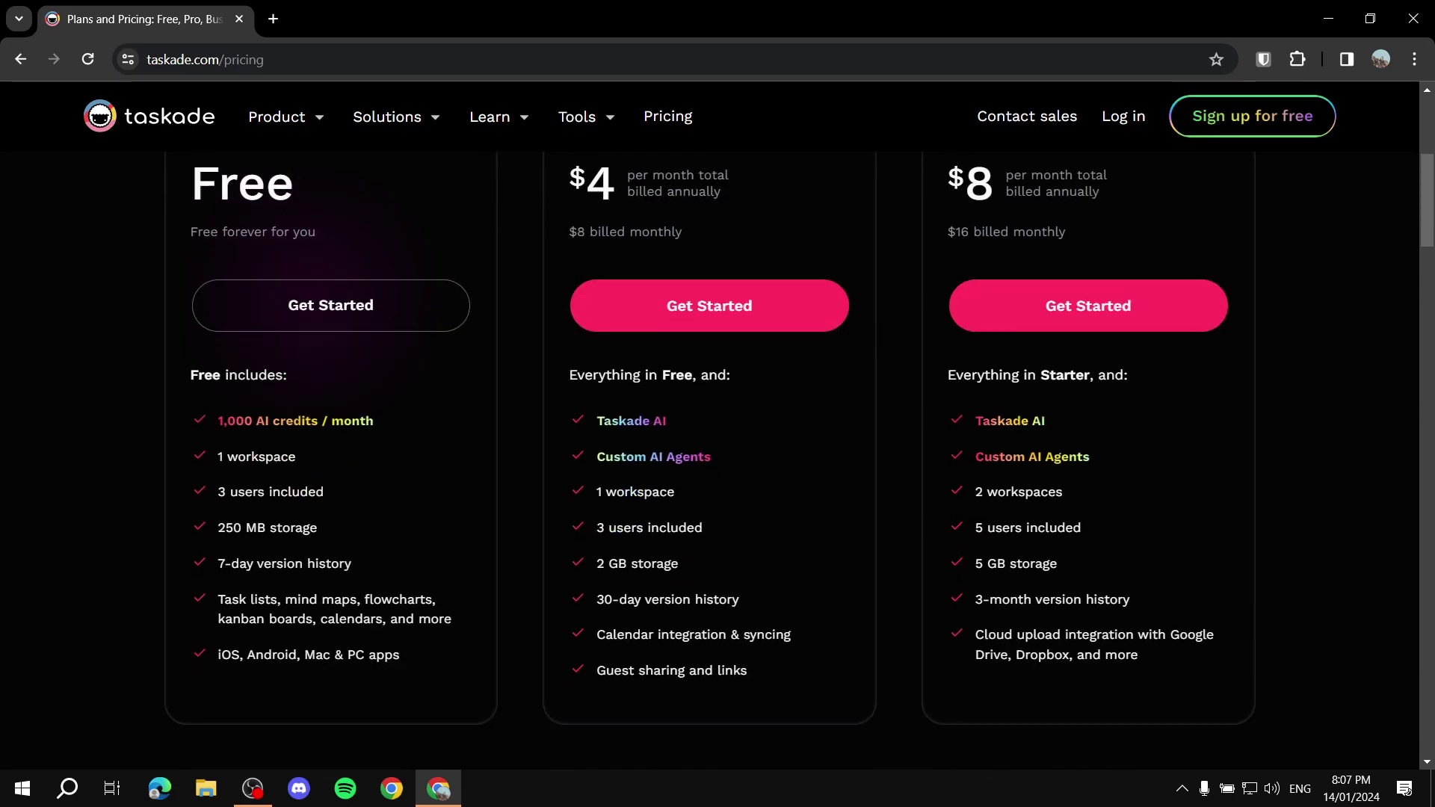
pyautogui.scroll(-3, 230, 463)
pyautogui.scroll(1, 230, 463)
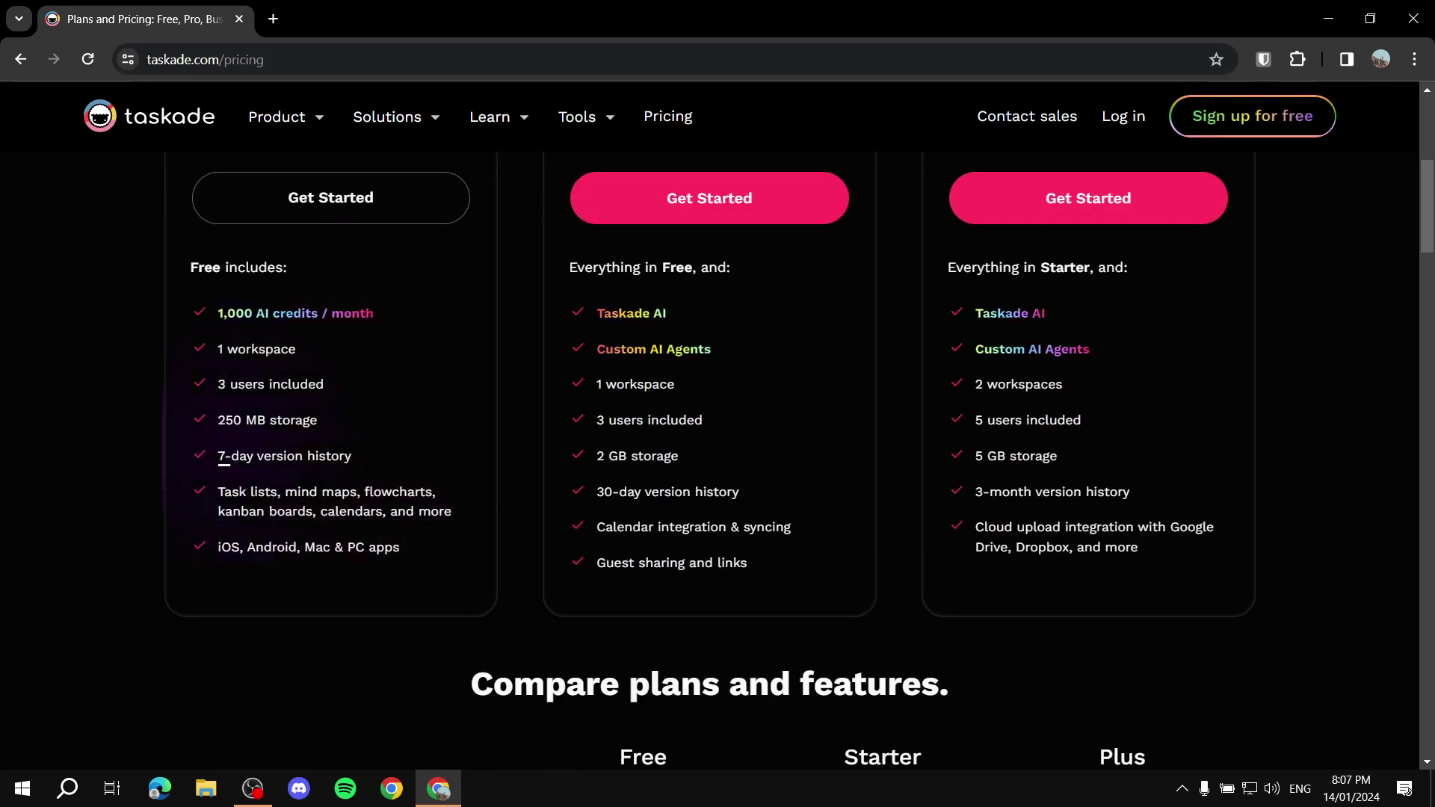
pyautogui.scroll(2, 230, 456)
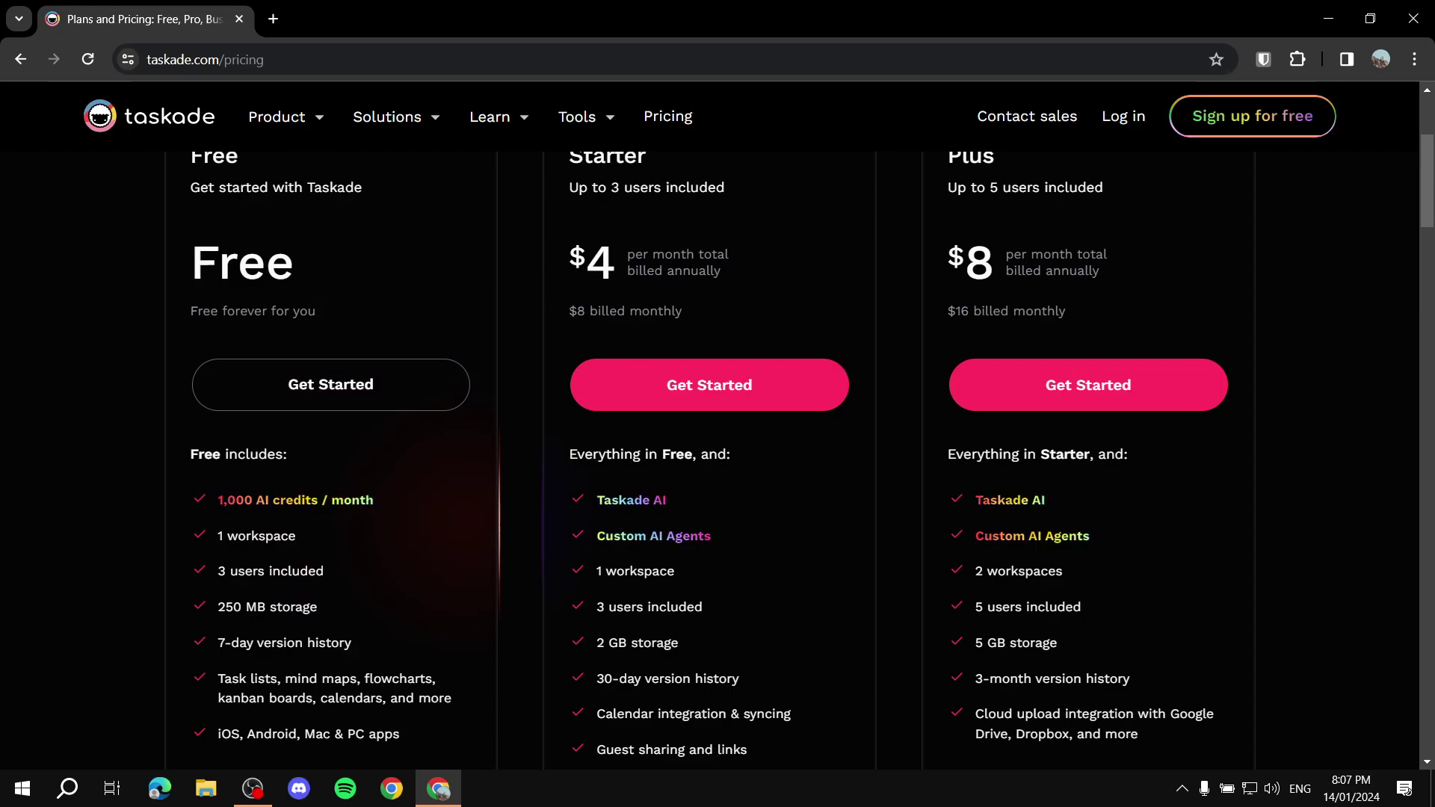
pyautogui.scroll(2, 710, 448)
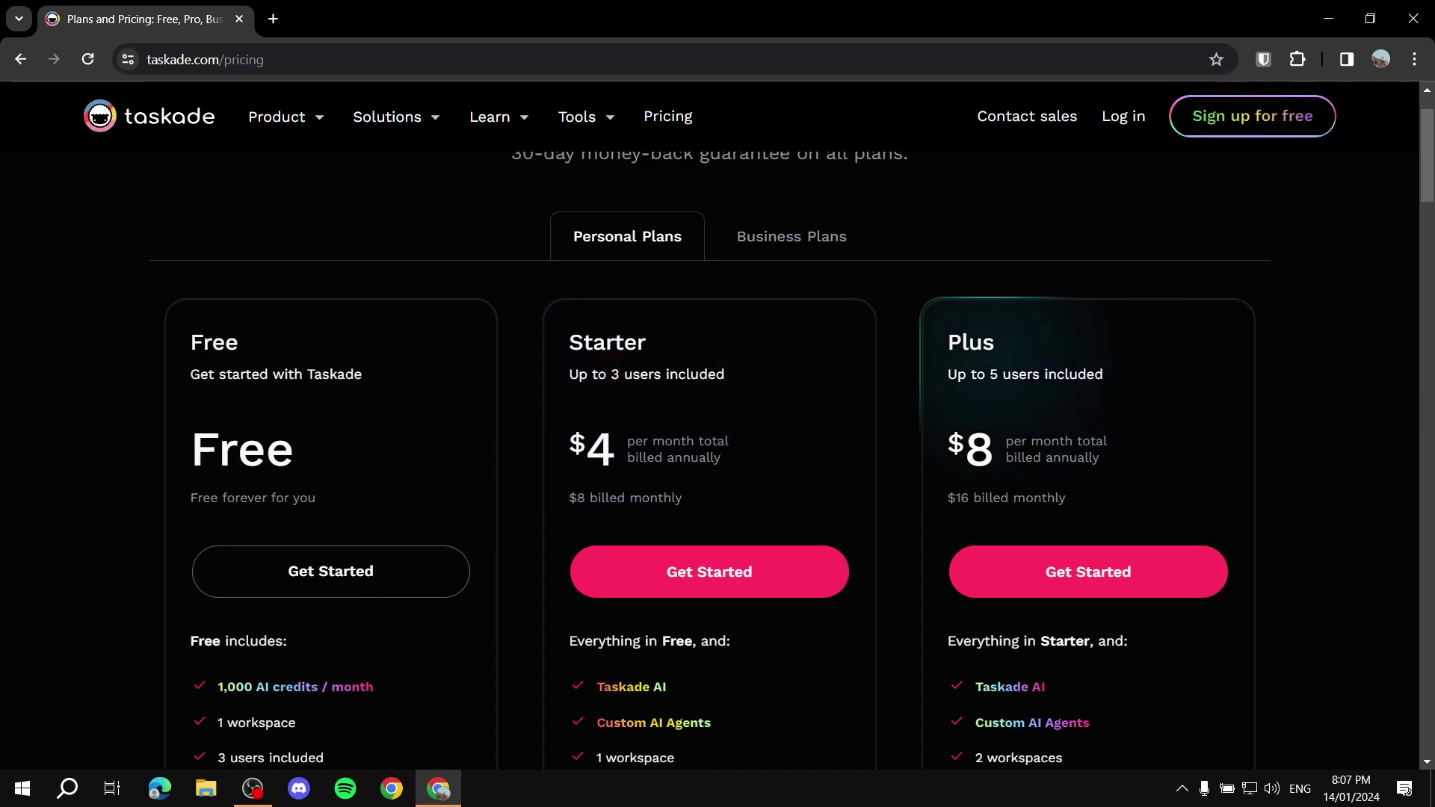
# Step: Switch to the business plans and back to the personal plans, and inspect the Free and Starter feature lists
pyautogui.click(791, 236)
pyautogui.click(626, 236)
pyautogui.scroll(-2, 626, 236)
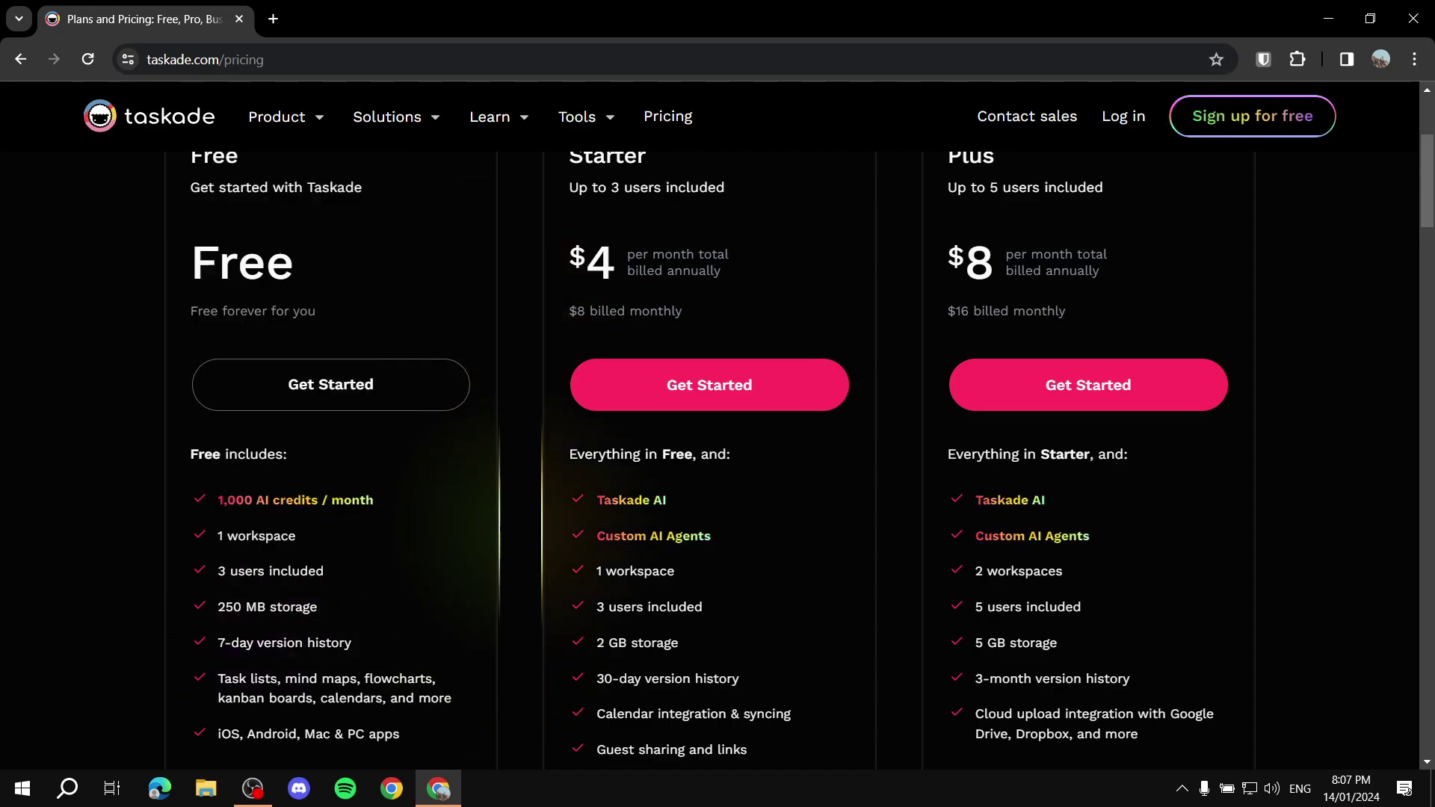
pyautogui.scroll(-1, 717, 448)
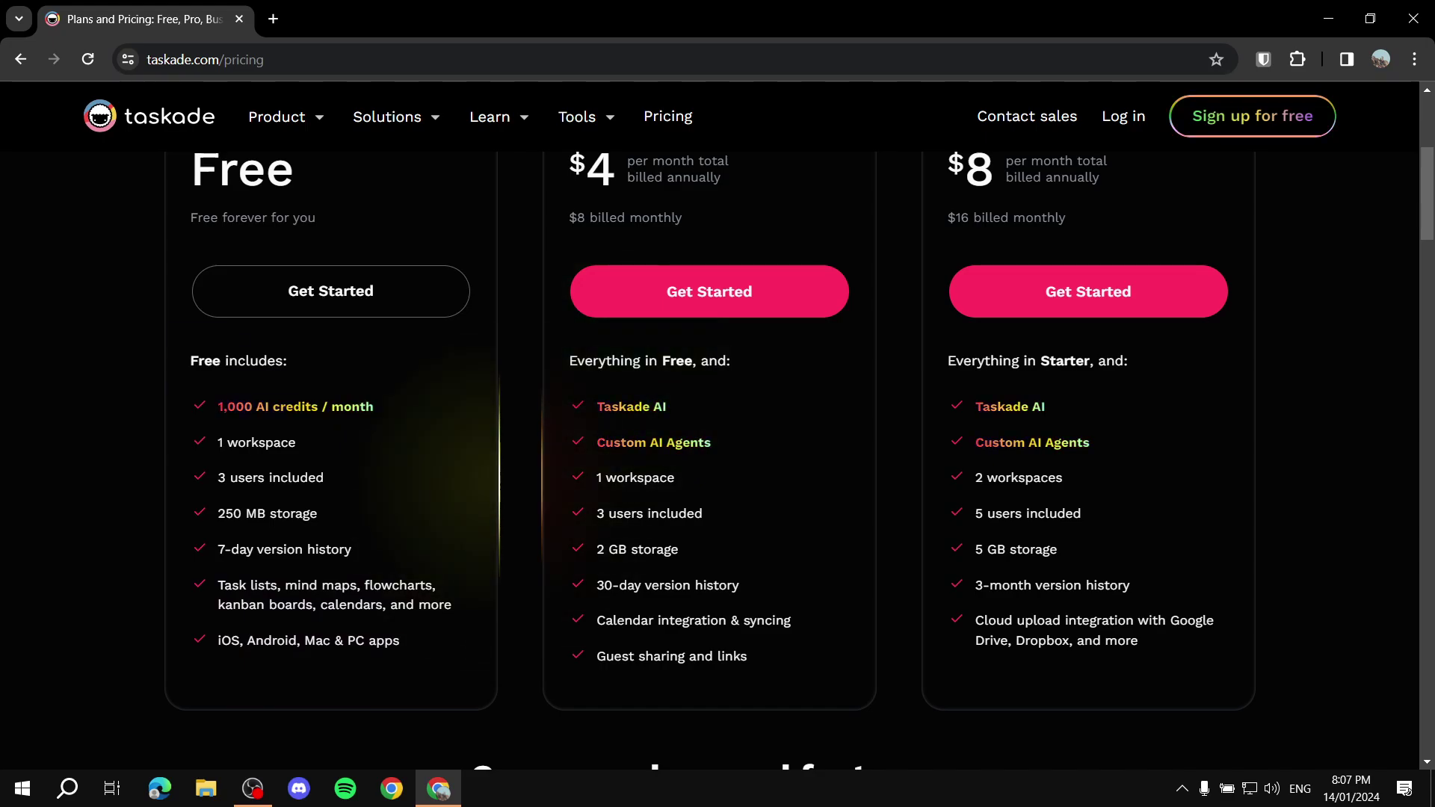
pyautogui.moveTo(269, 408)
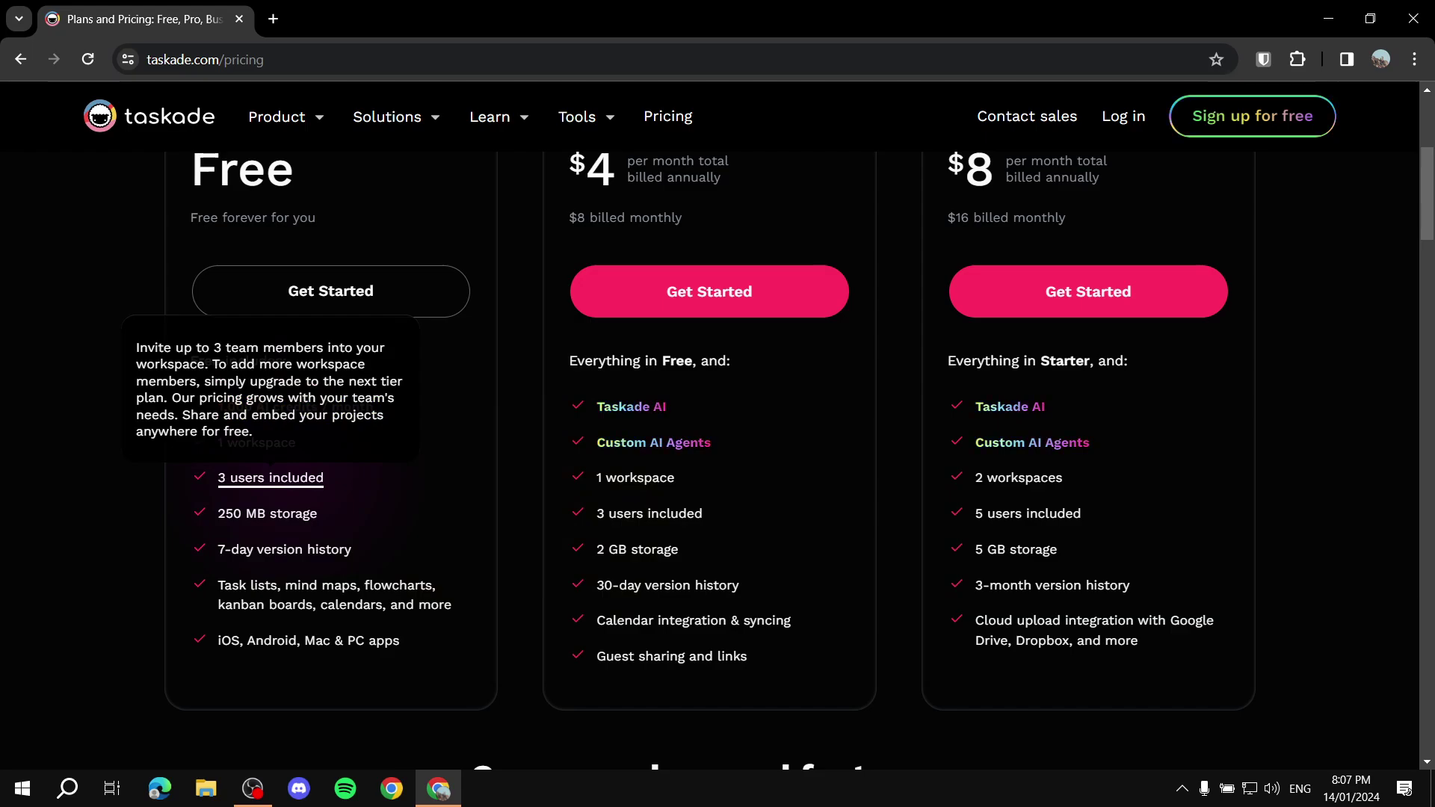
pyautogui.moveTo(665, 445)
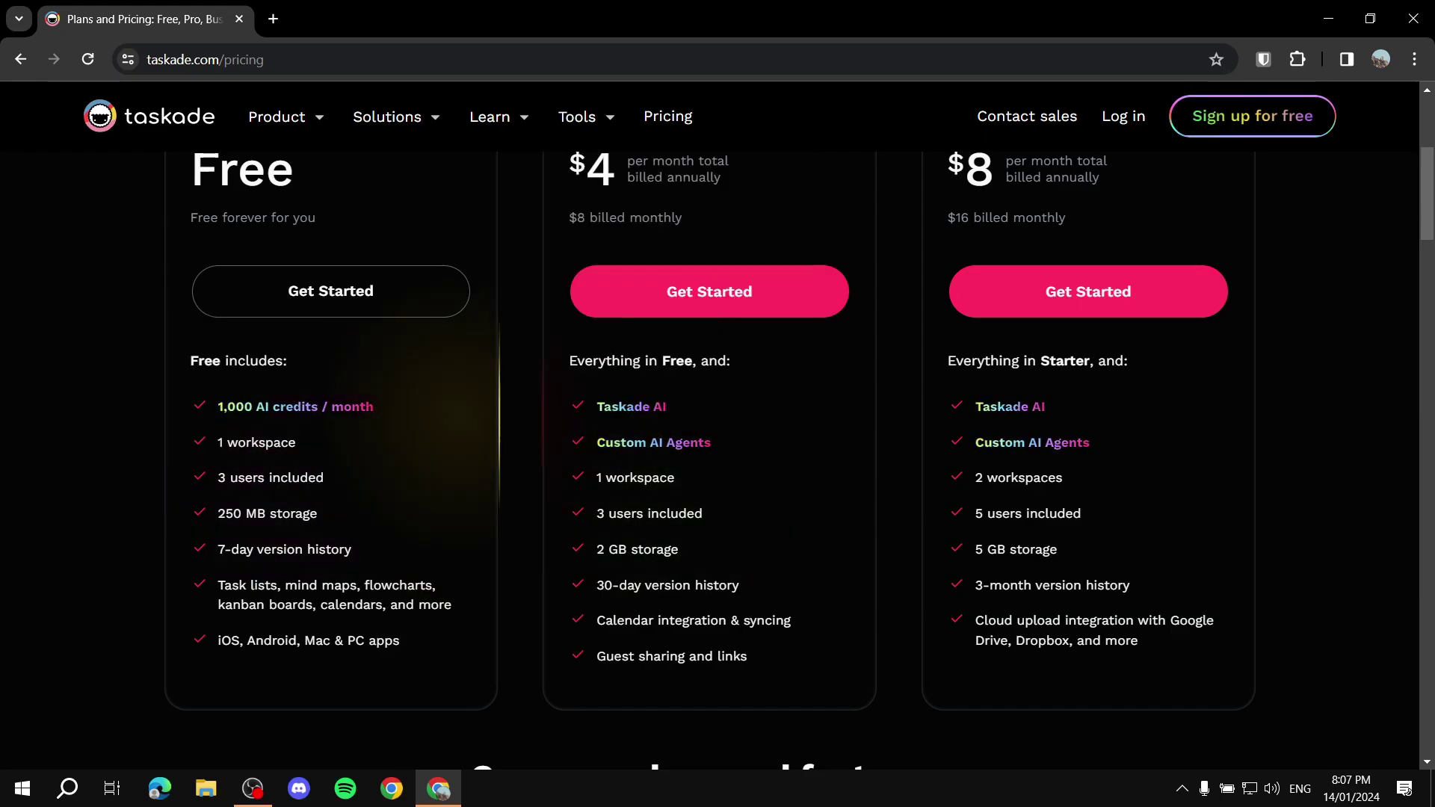
# Step: Examine the Taskade AI and AI Agents sections of the feature comparison for the Free, Starter and Plus plans
pyautogui.scroll(3, 718, 448)
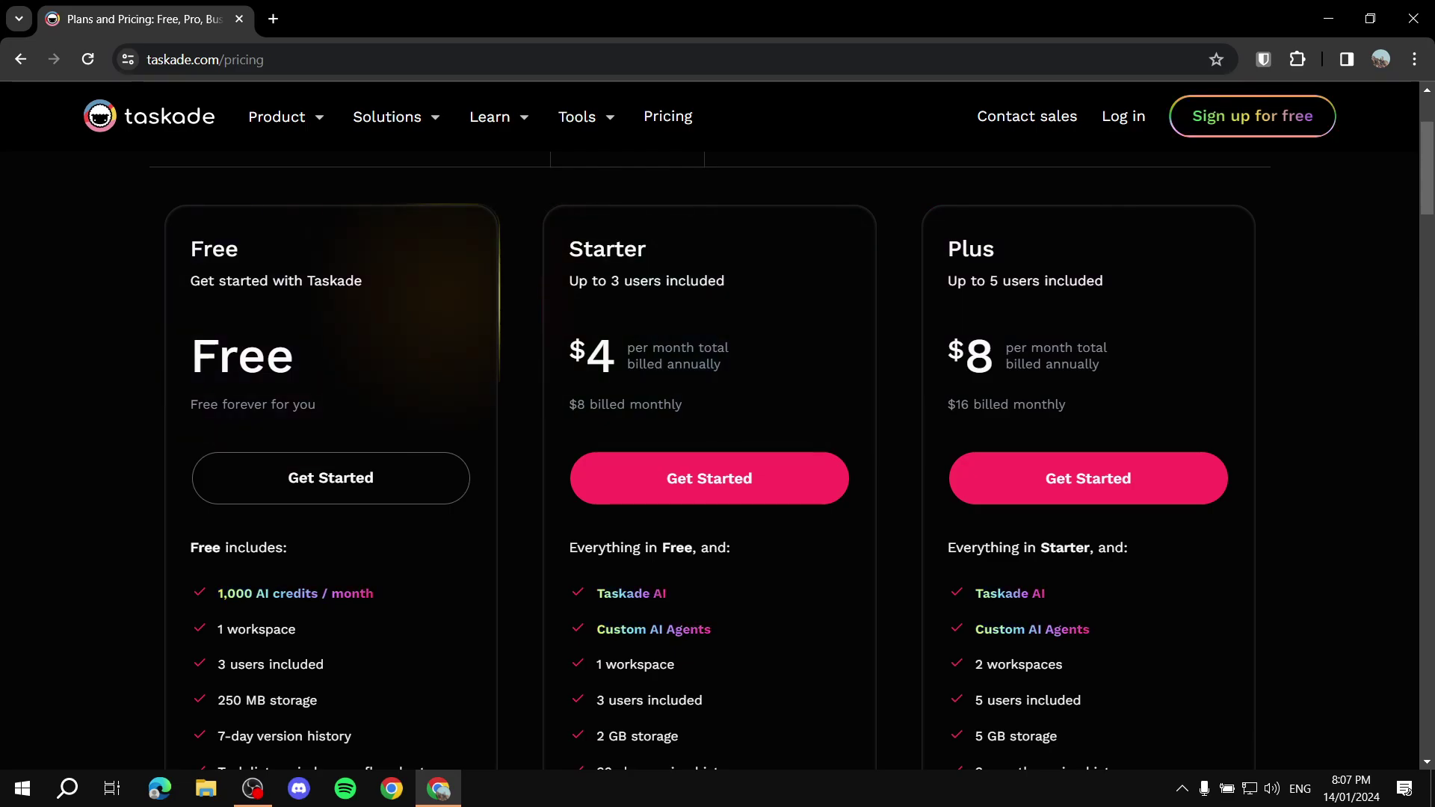
pyautogui.scroll(2, 635, 388)
pyautogui.scroll(-6, 635, 389)
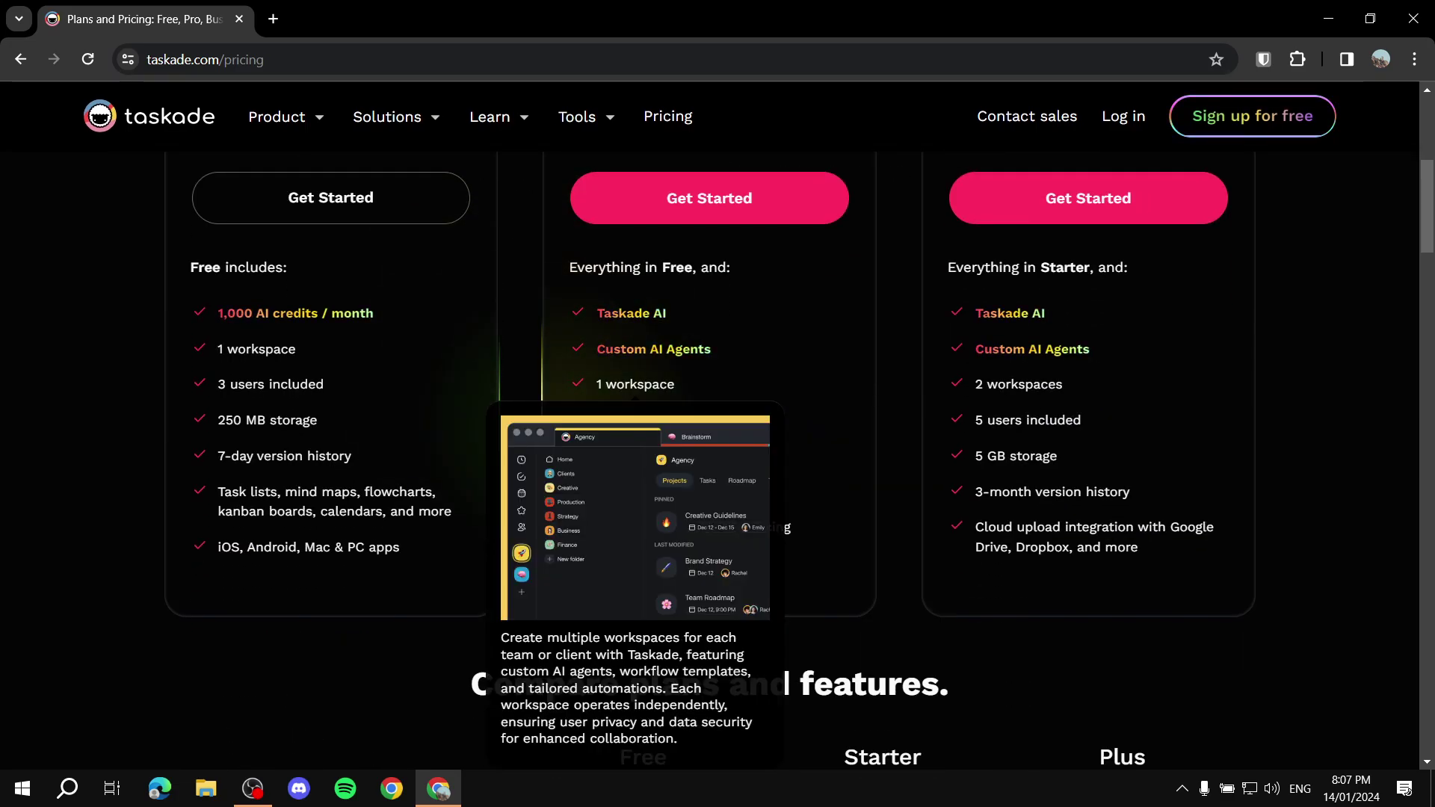
pyautogui.scroll(-4, 635, 389)
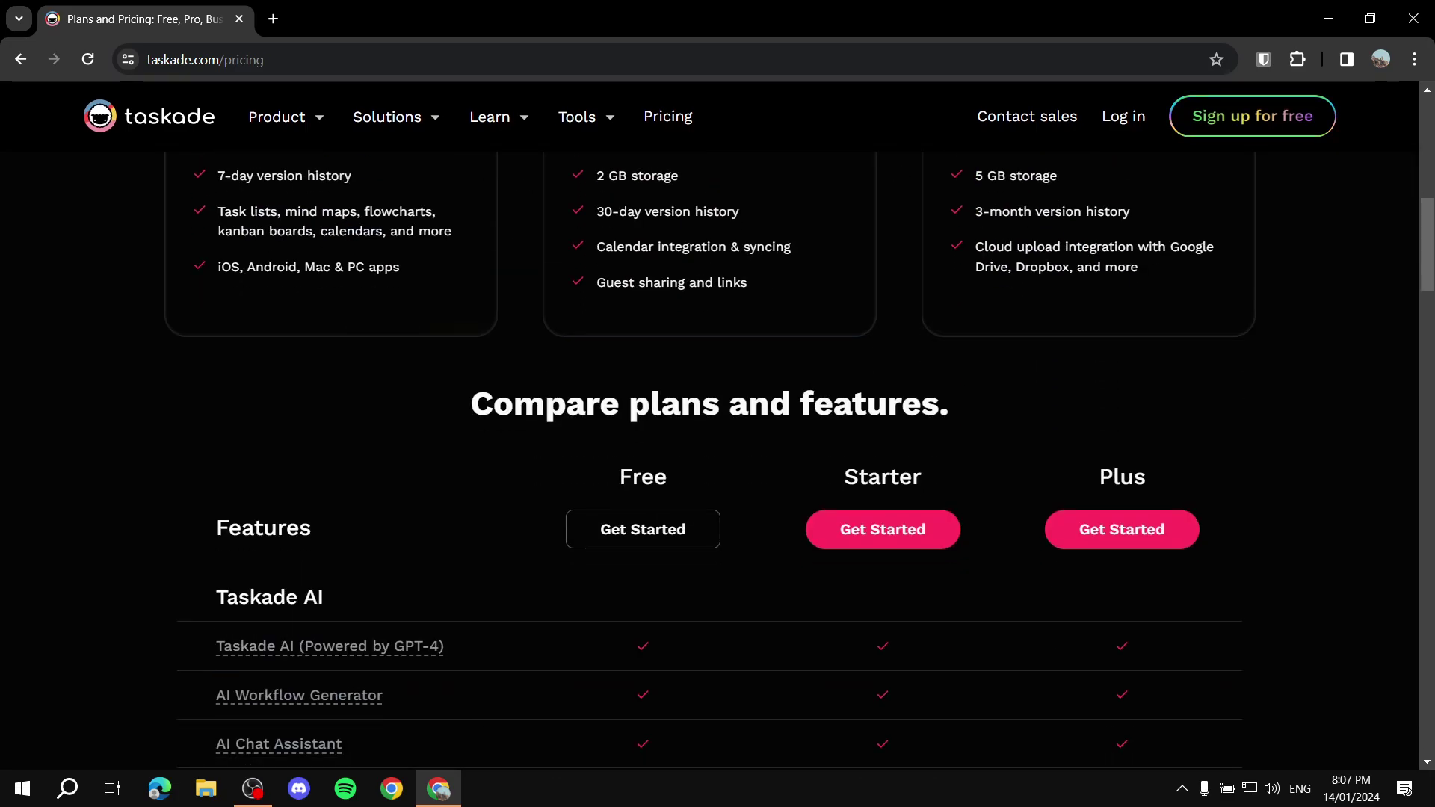
pyautogui.scroll(-10, 635, 404)
pyautogui.scroll(5, 635, 404)
pyautogui.scroll(2, 344, 404)
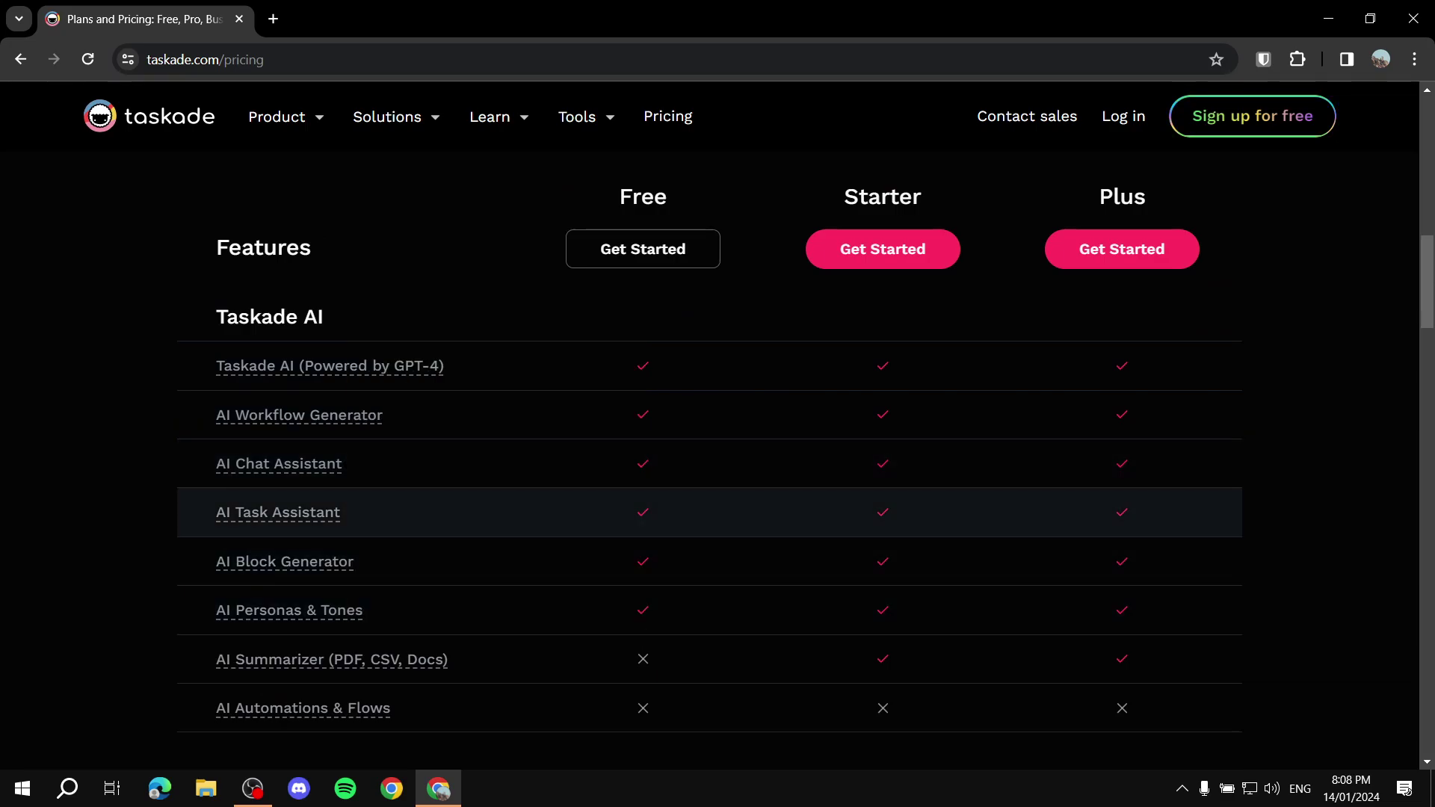
pyautogui.scroll(-5, 635, 512)
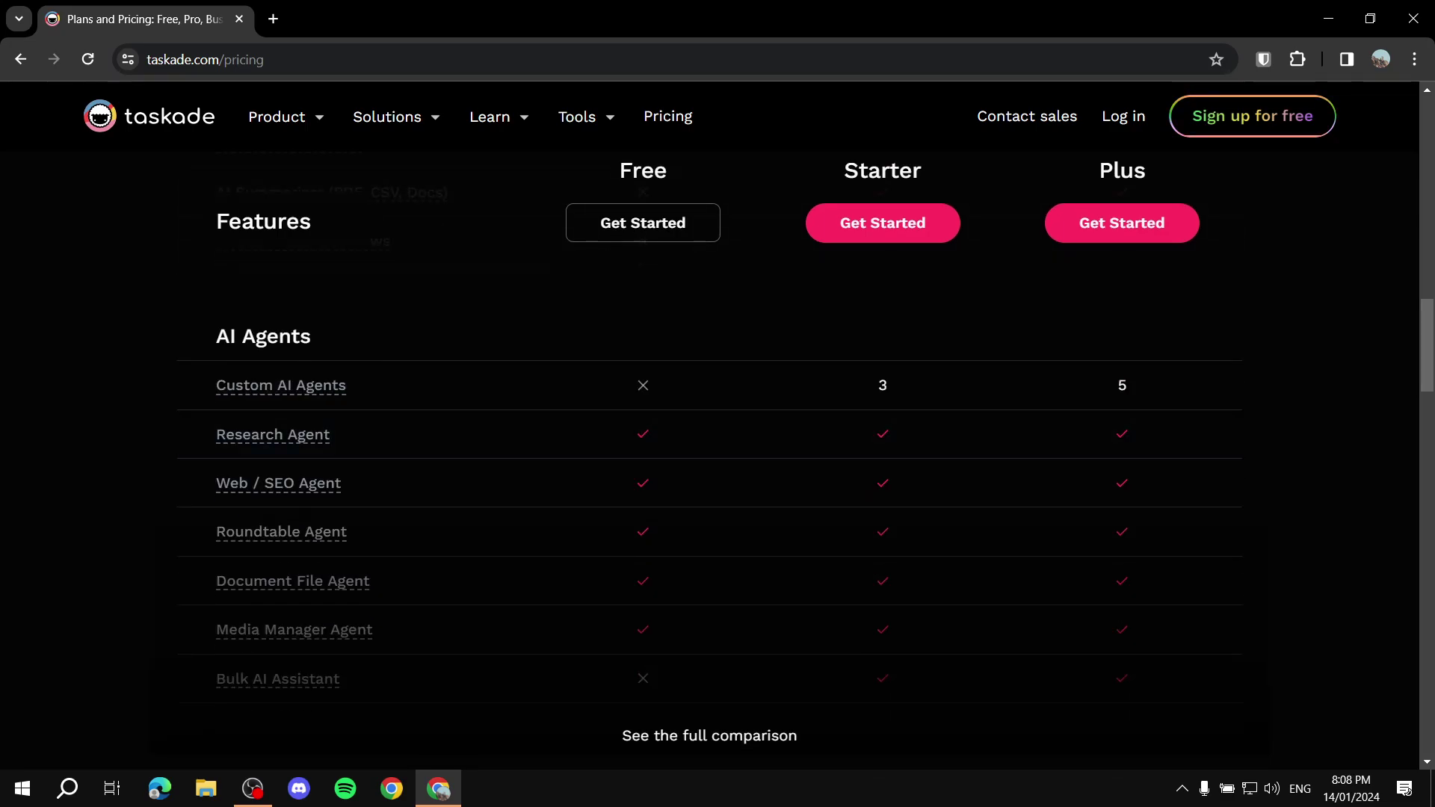
pyautogui.moveTo(299, 435)
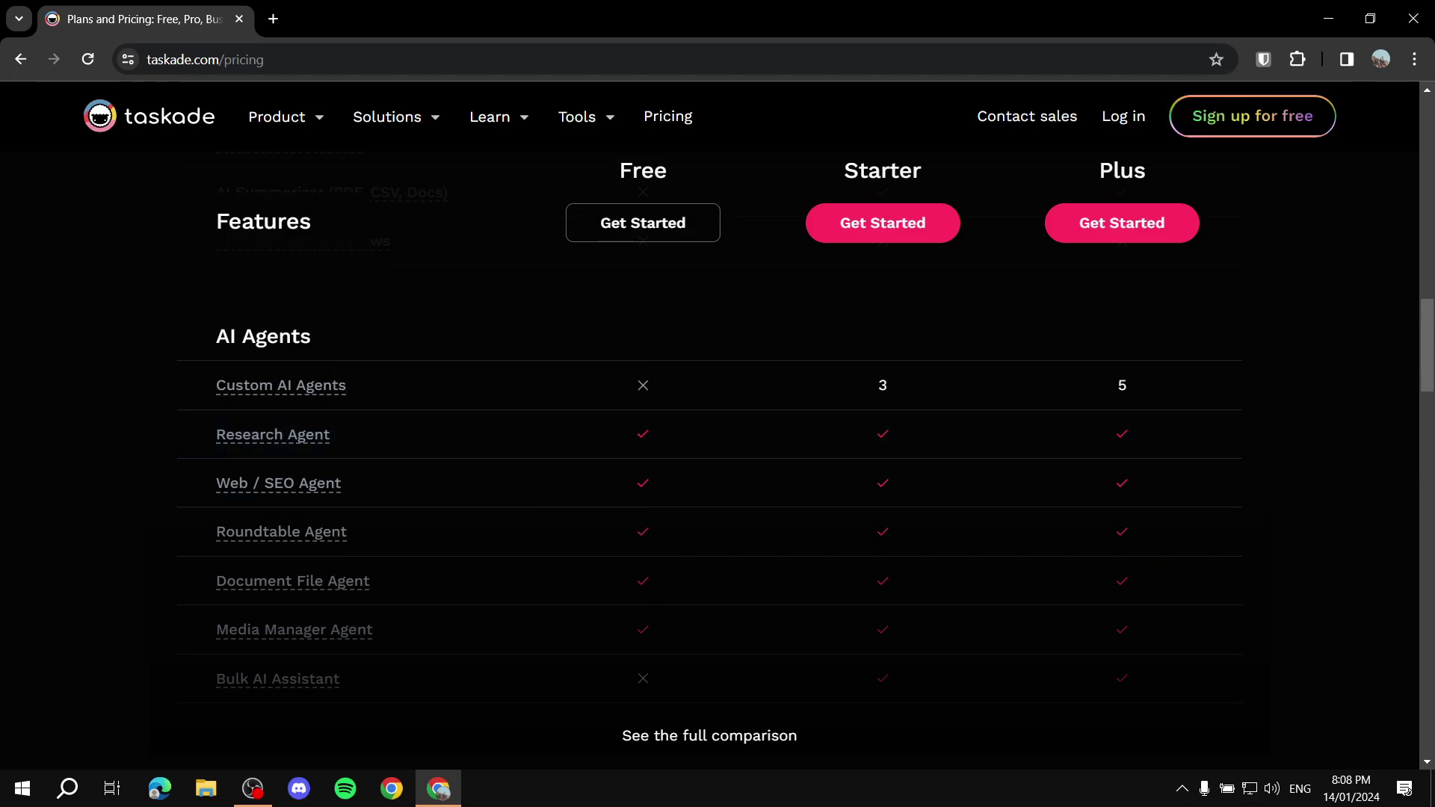
# Step: Choose personal use as the purpose of the new account and continue to the workspace setup
pyautogui.scroll(15, 710, 449)
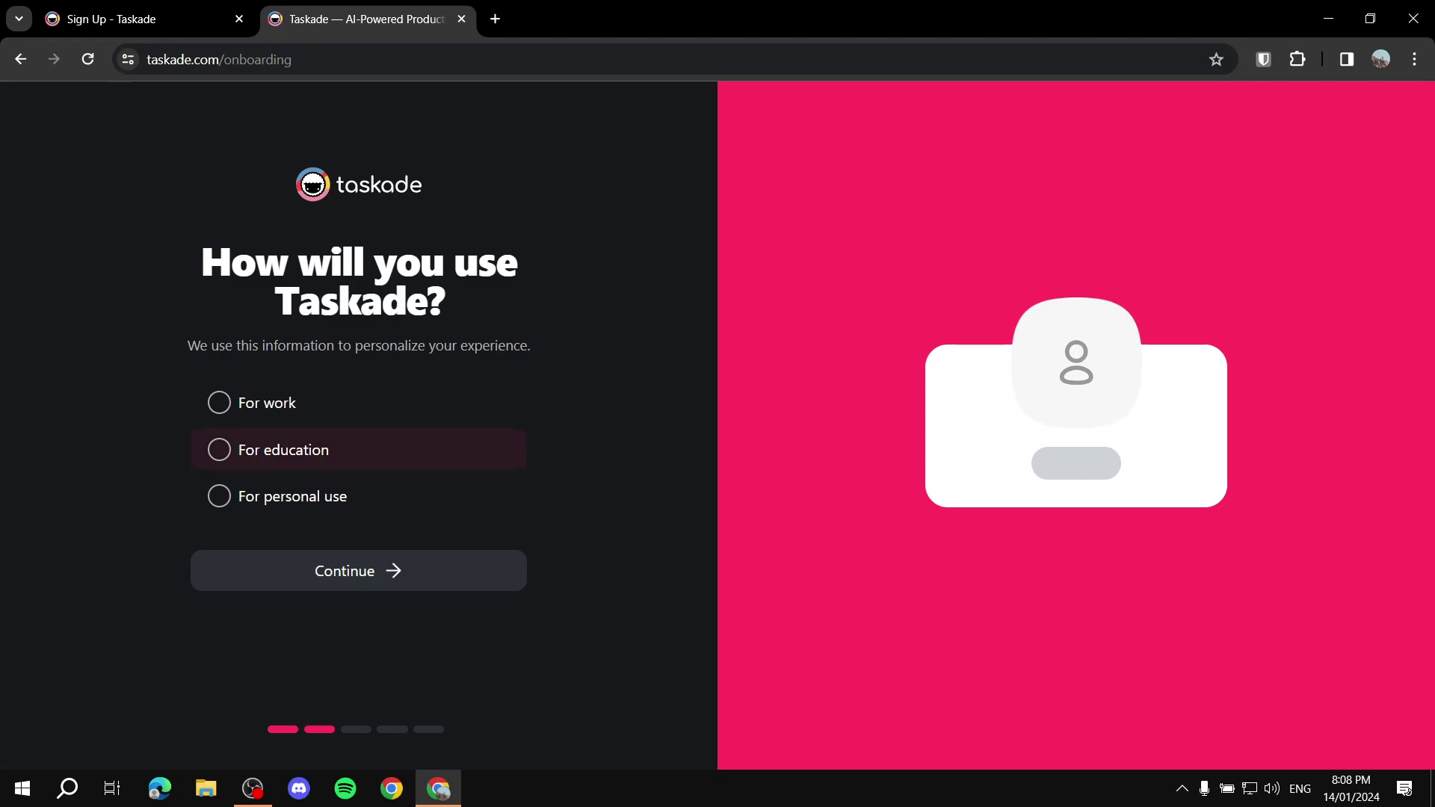
pyautogui.click(292, 496)
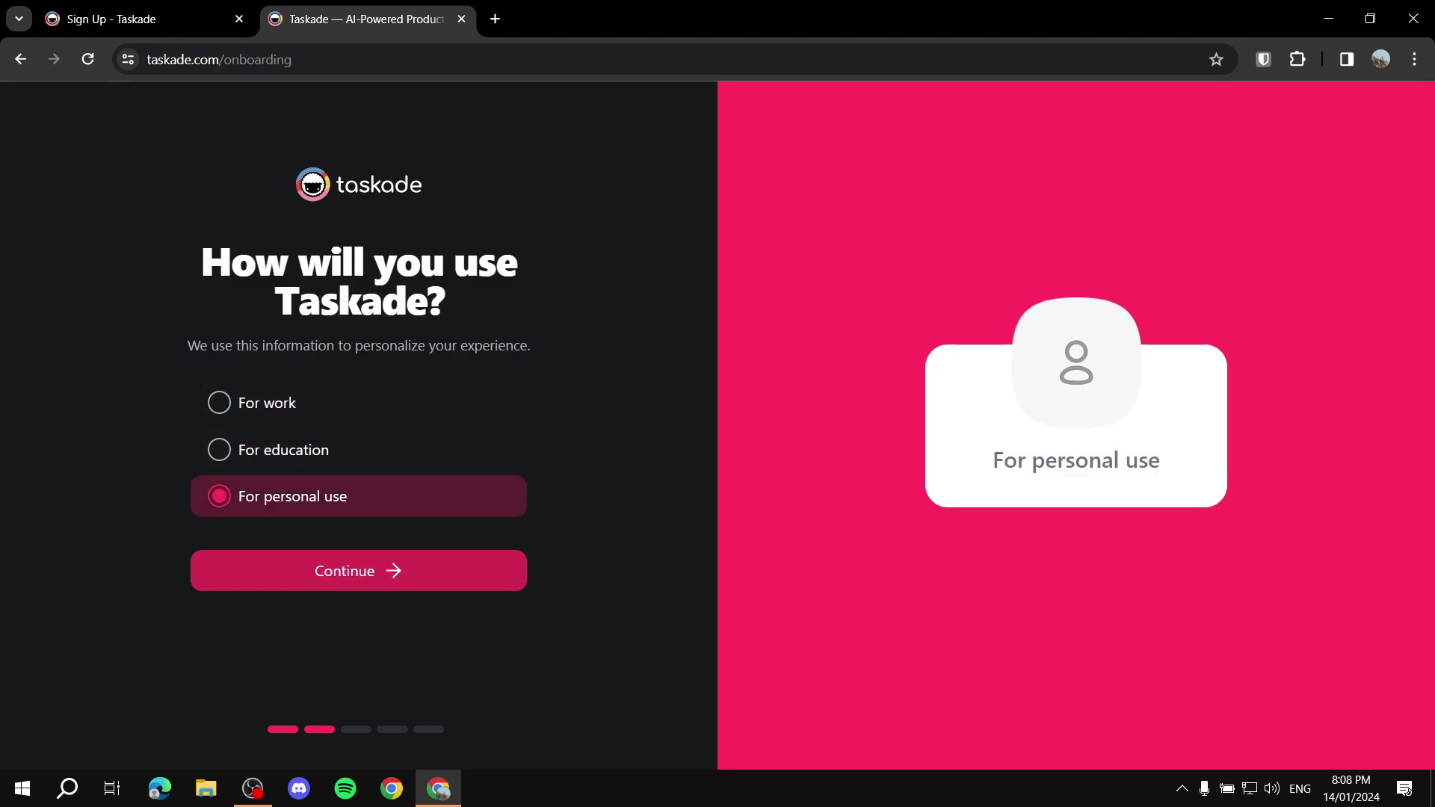
pyautogui.click(359, 566)
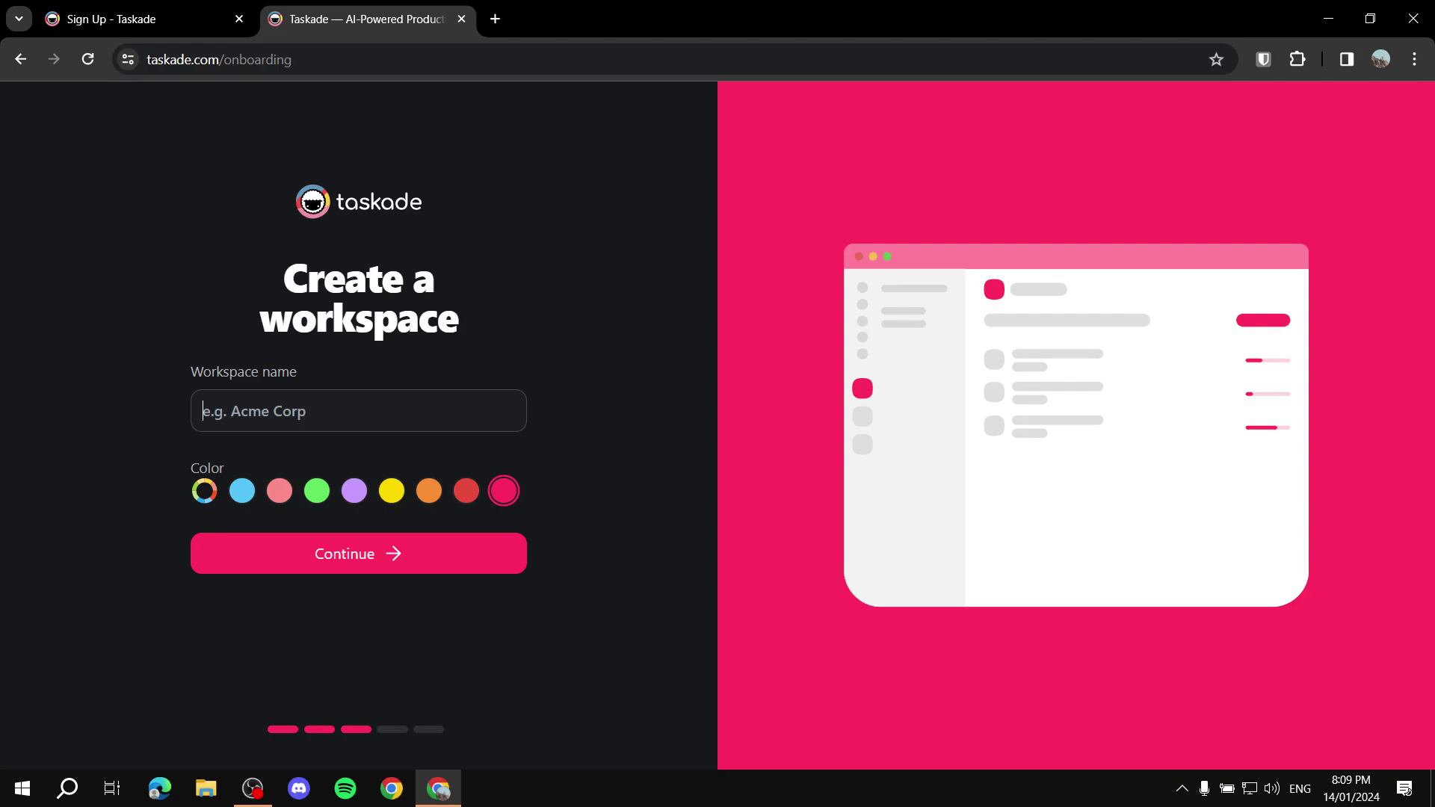
# Step: Name the workspace TutorialistExplains, try out the custom color #9166ff, and continue to the teammate invitations
pyautogui.write('TutorialistExplains')
pyautogui.click(203, 474)
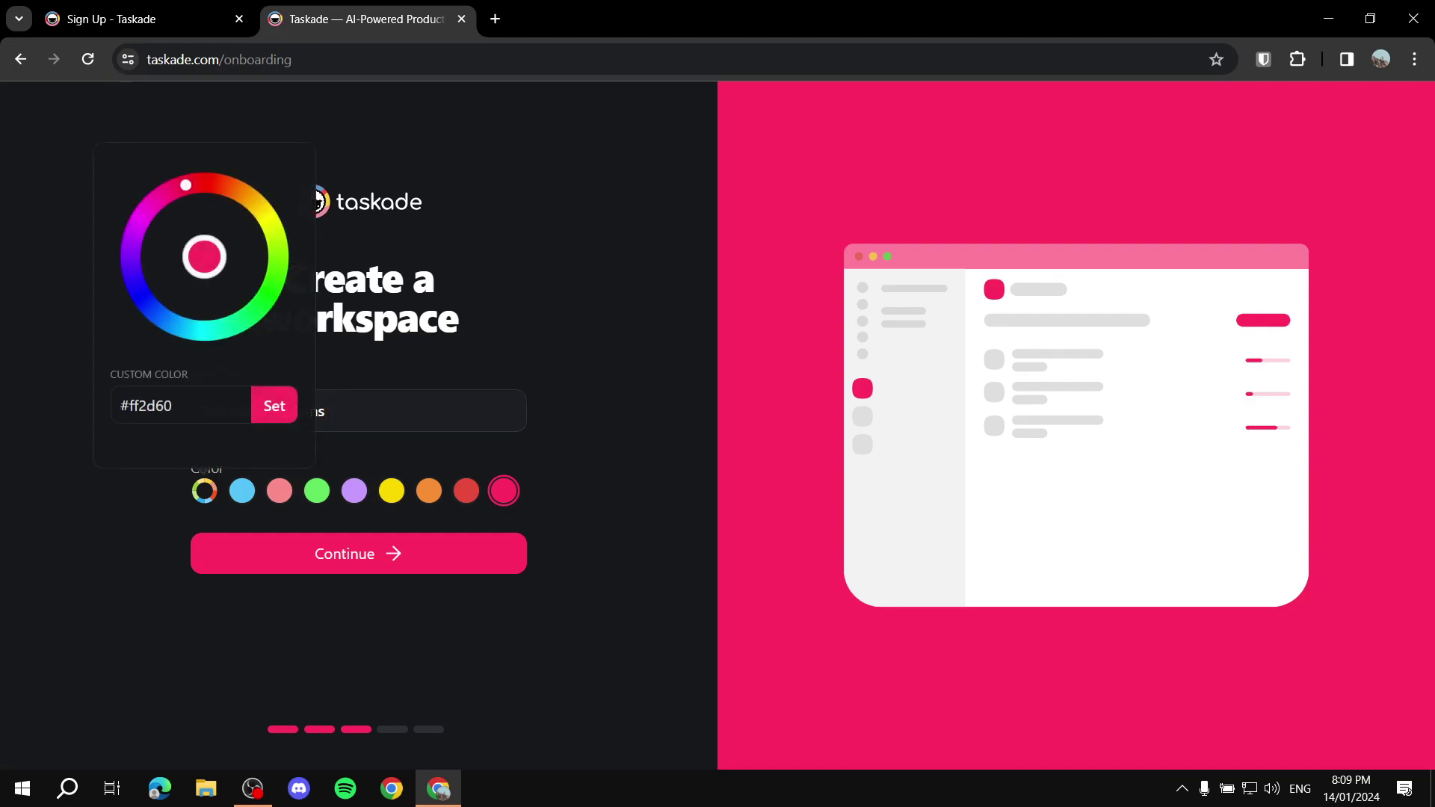
pyautogui.moveTo(186, 185); pyautogui.dragTo(130, 275)
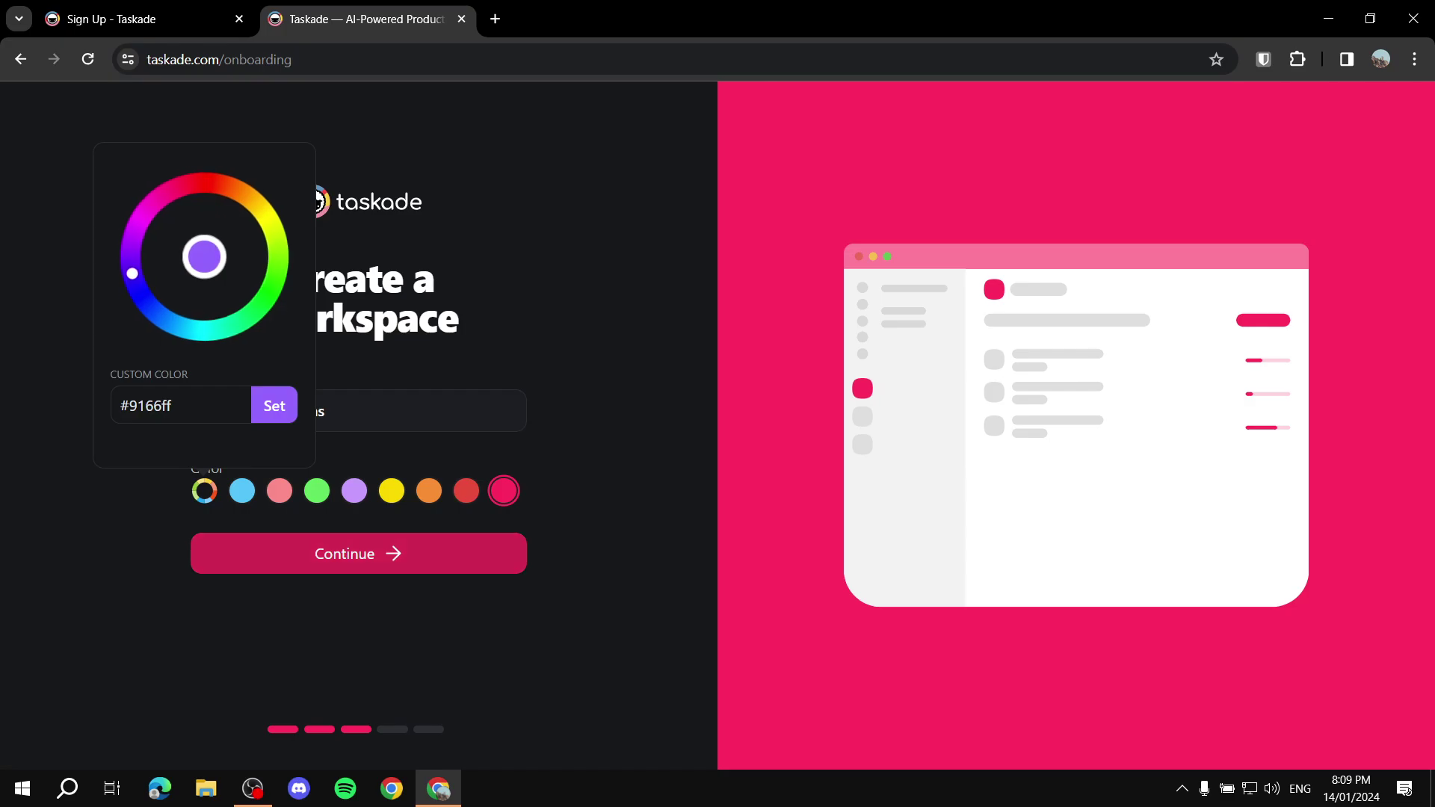
pyautogui.click(358, 553)
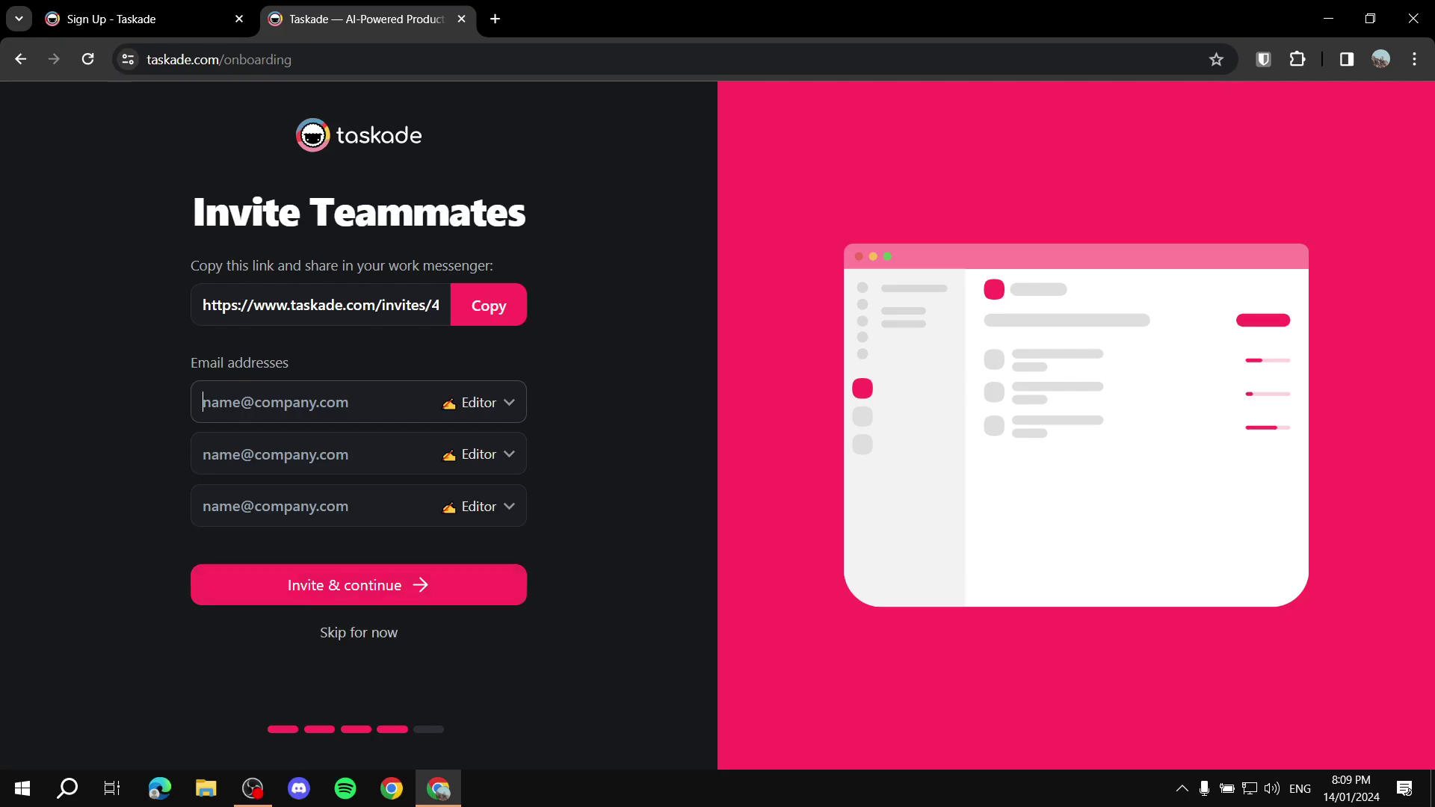
# Step: Skip the teammate invitations and app downloads, and look over the suggested prompts for generating a project with AI
pyautogui.click(359, 633)
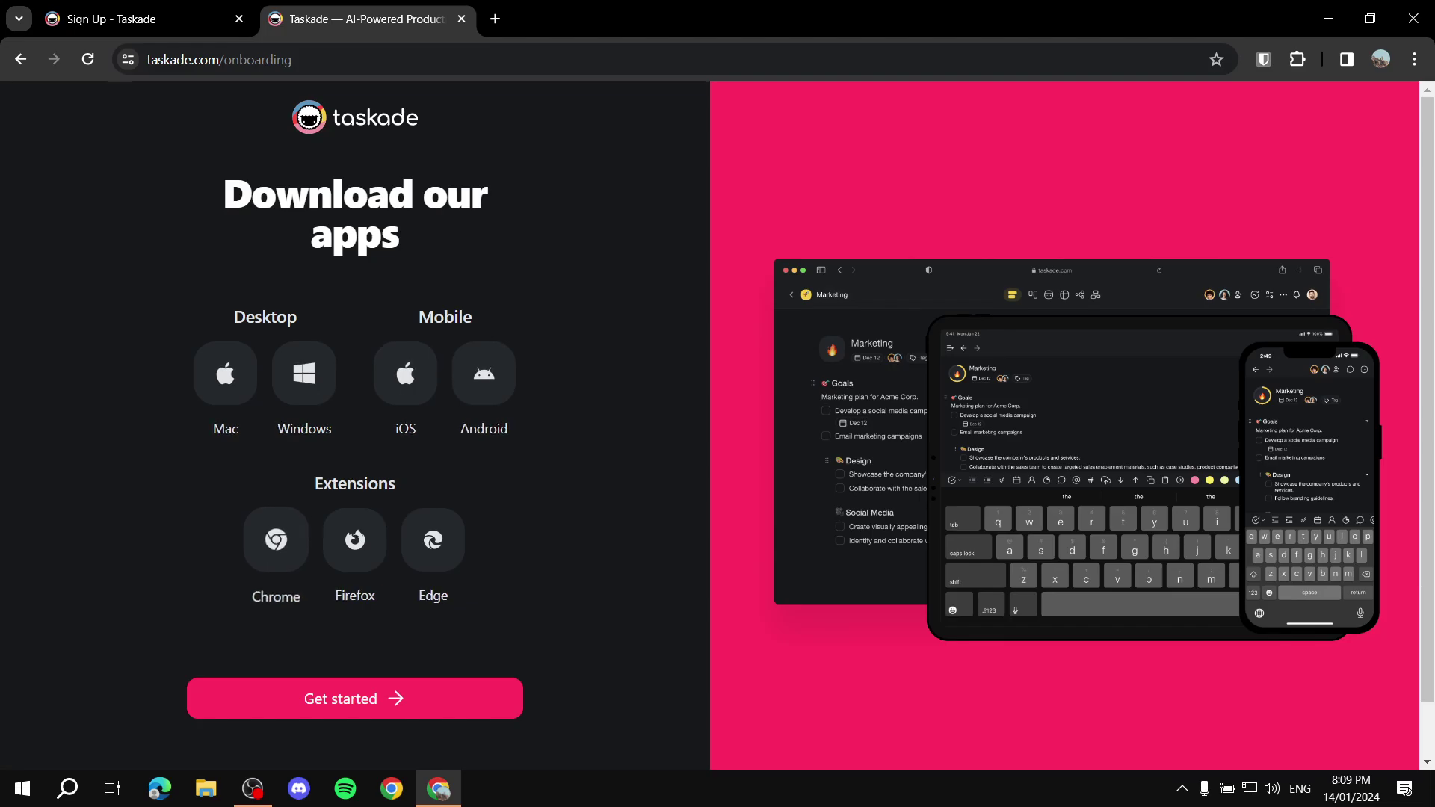
pyautogui.click(355, 698)
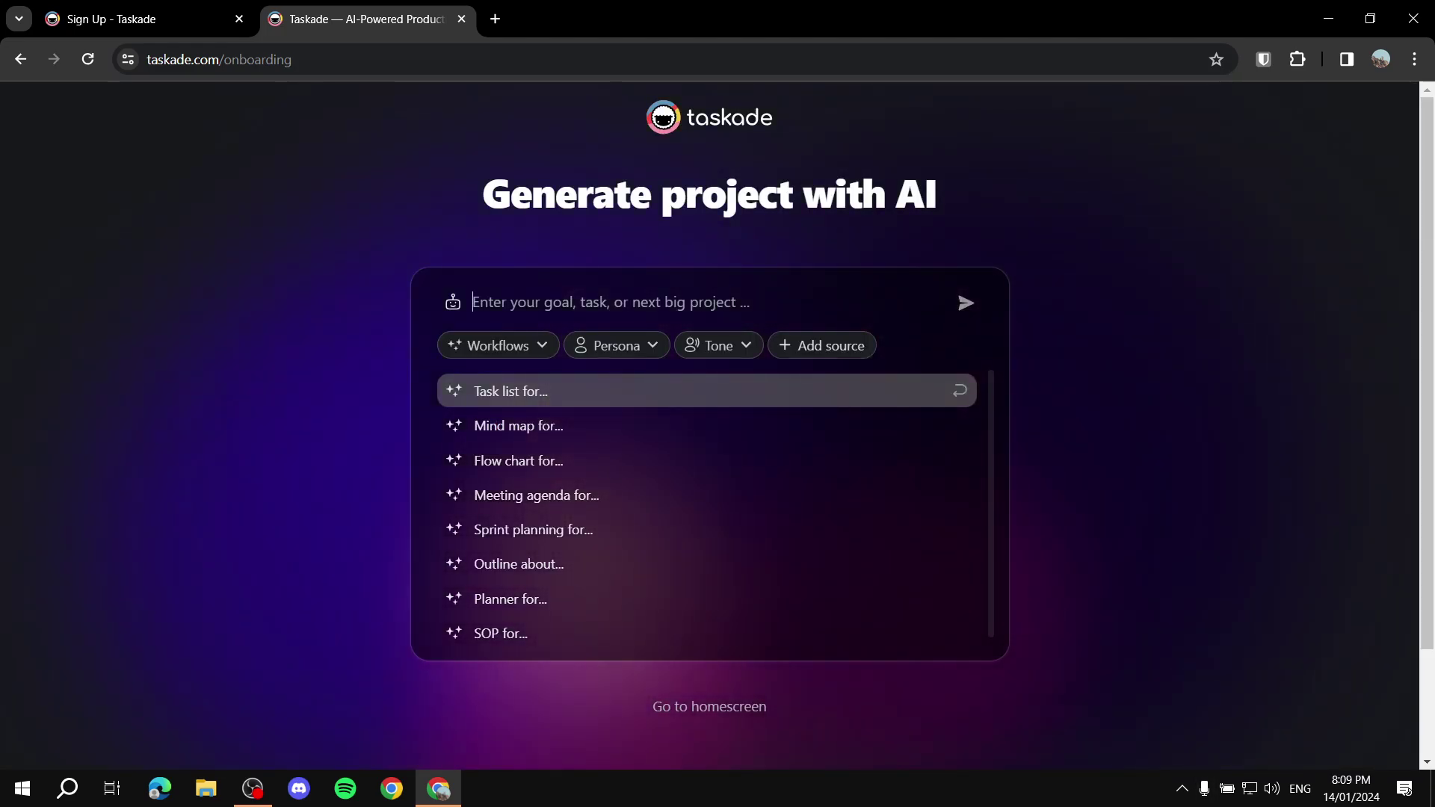
pyautogui.scroll(-2, 709, 425)
pyautogui.scroll(2, 709, 425)
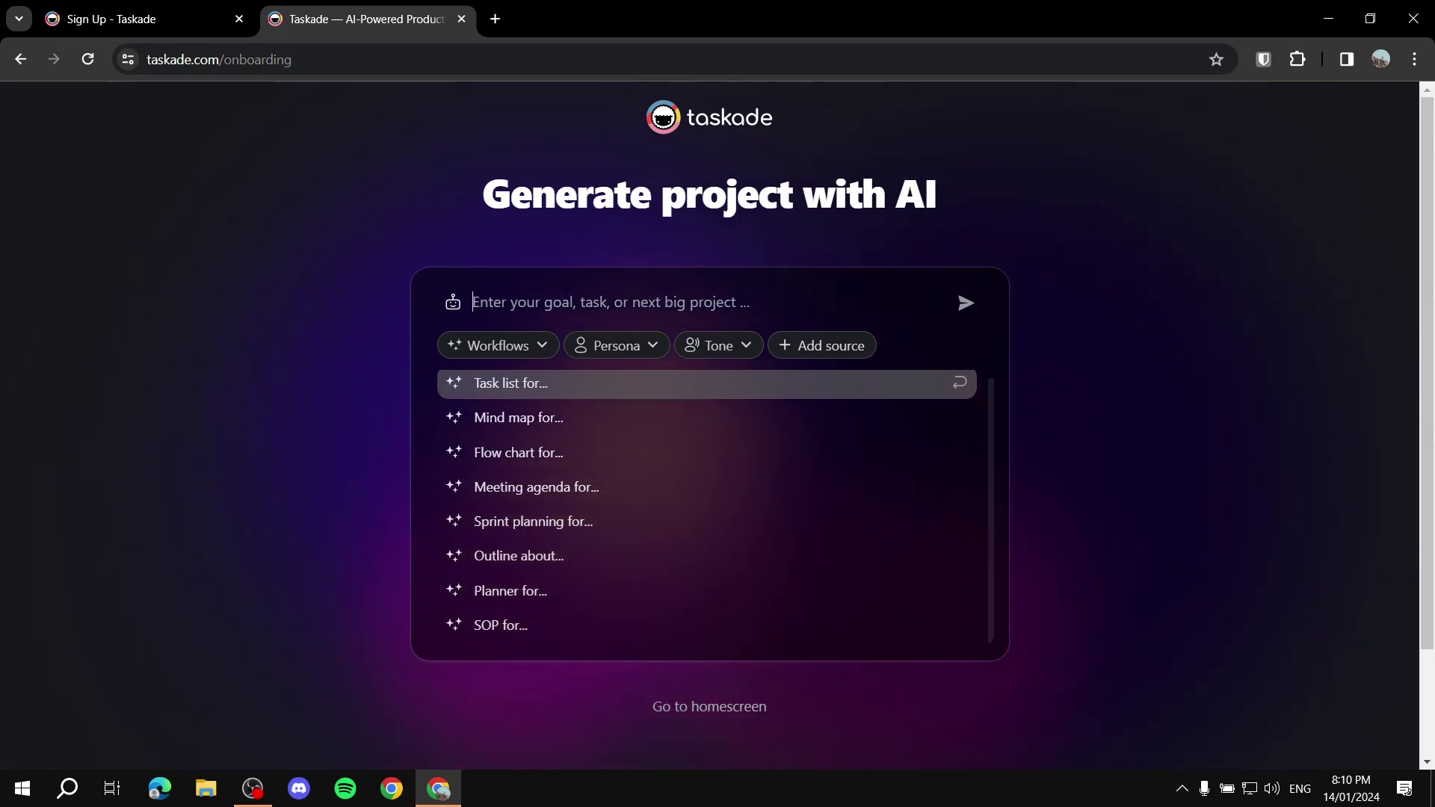
# Step: Look at the available personas and set the AI project generator's tone to Creative
pyautogui.click(616, 345)
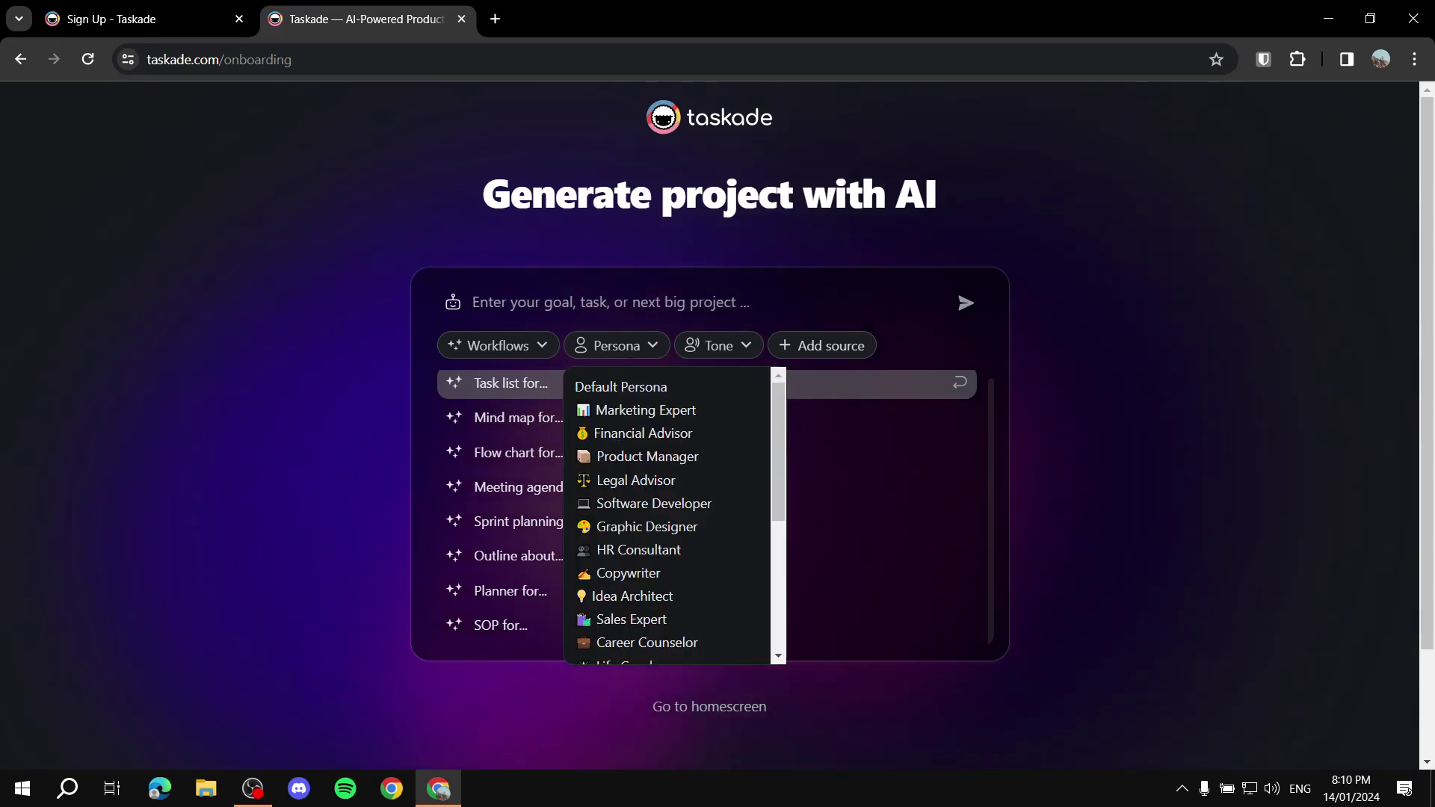
pyautogui.click(719, 345)
pyautogui.click(718, 345)
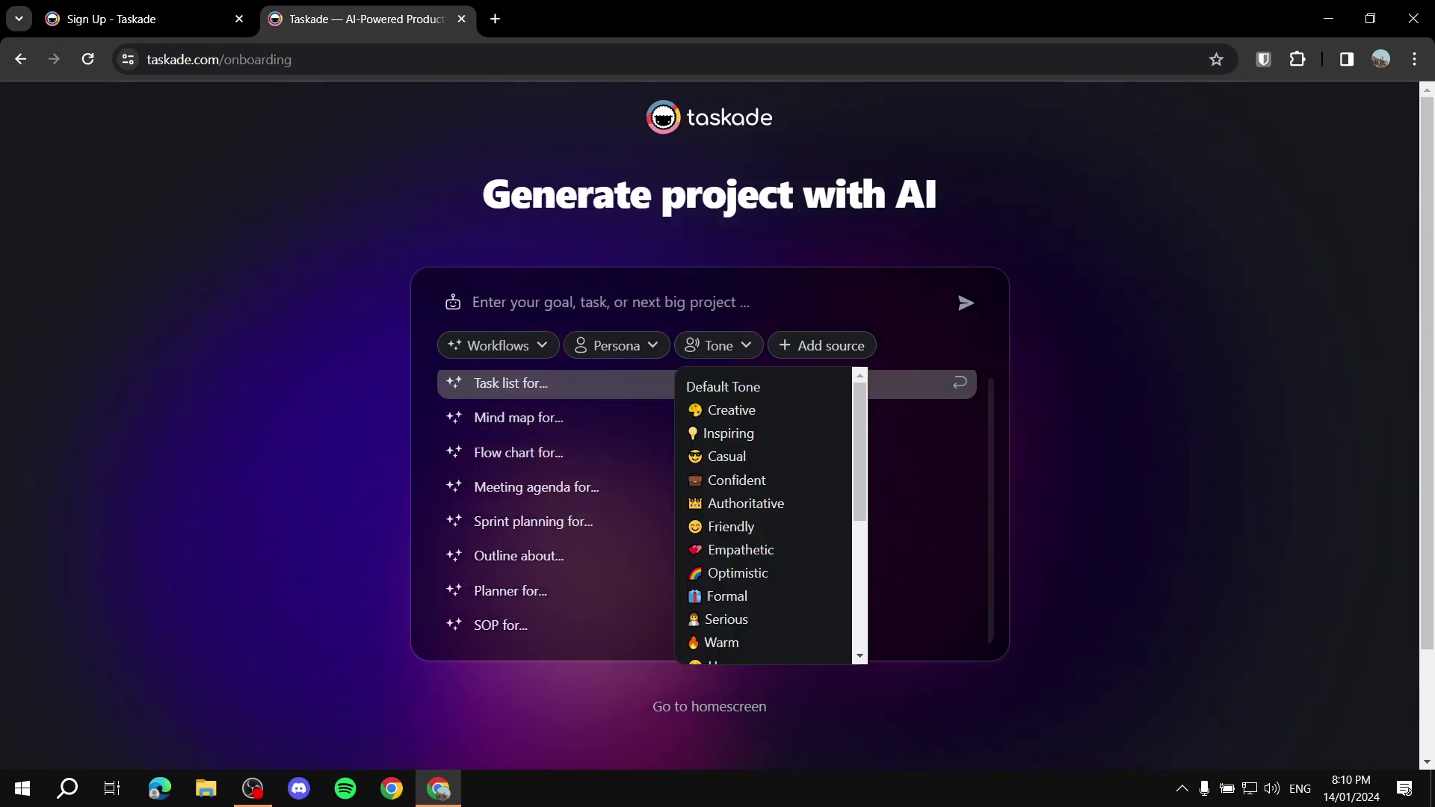
pyautogui.scroll(-1, 748, 455)
pyautogui.scroll(2, 747, 455)
pyautogui.click(731, 410)
# Step: Browse the full list of personas and set the AI project generator's persona to Life Hacker
pyautogui.click(617, 345)
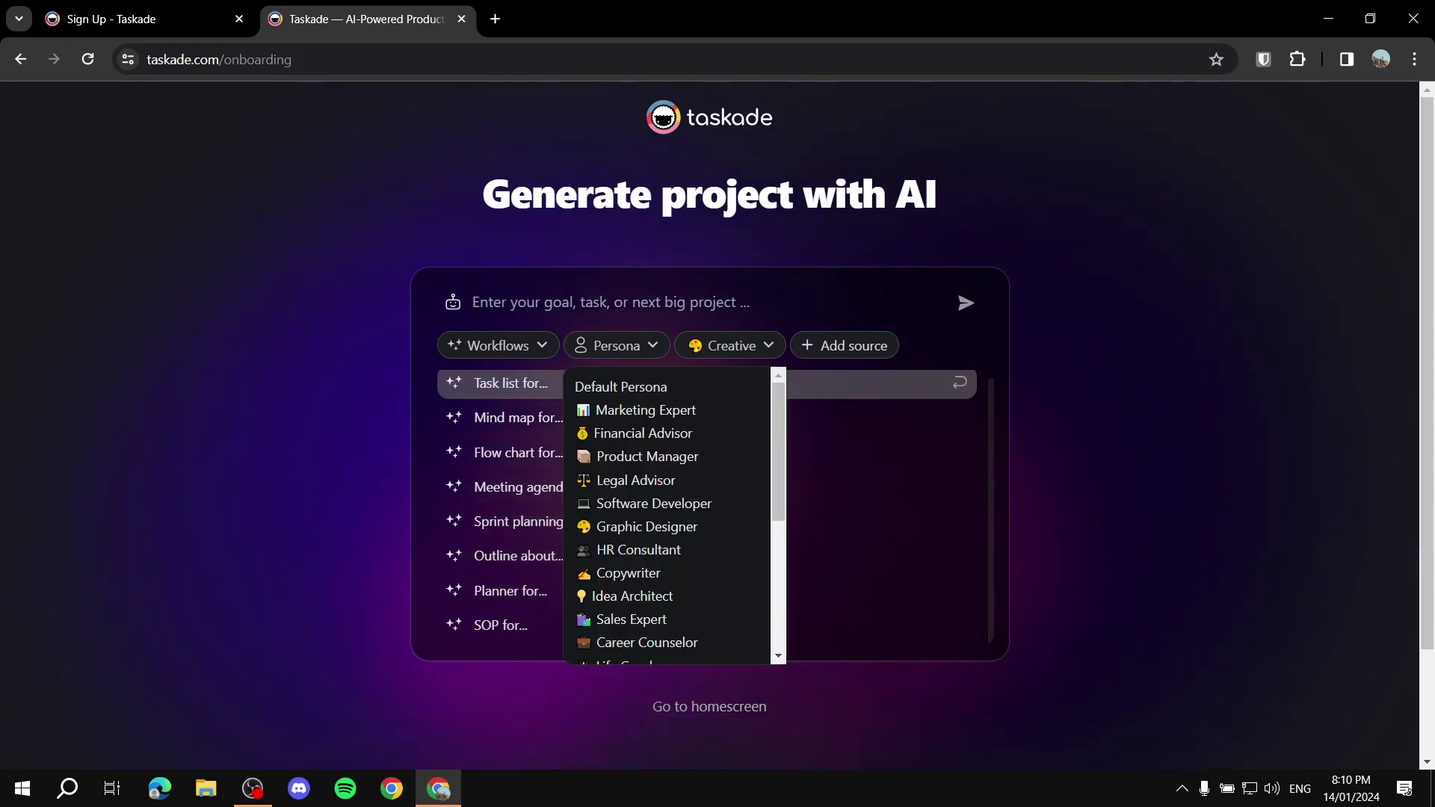
pyautogui.scroll(-3, 665, 448)
pyautogui.scroll(1, 665, 453)
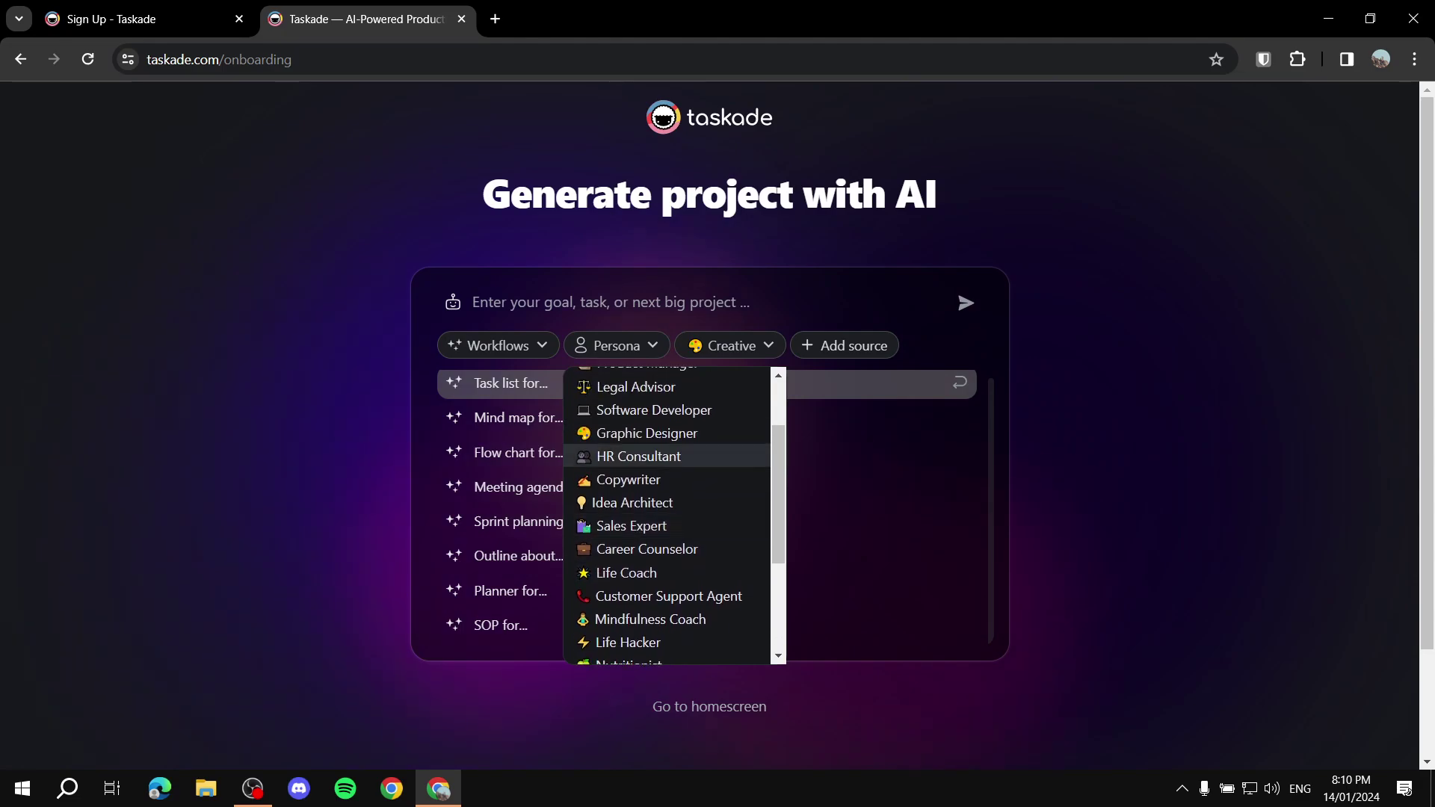
pyautogui.scroll(-5, 665, 471)
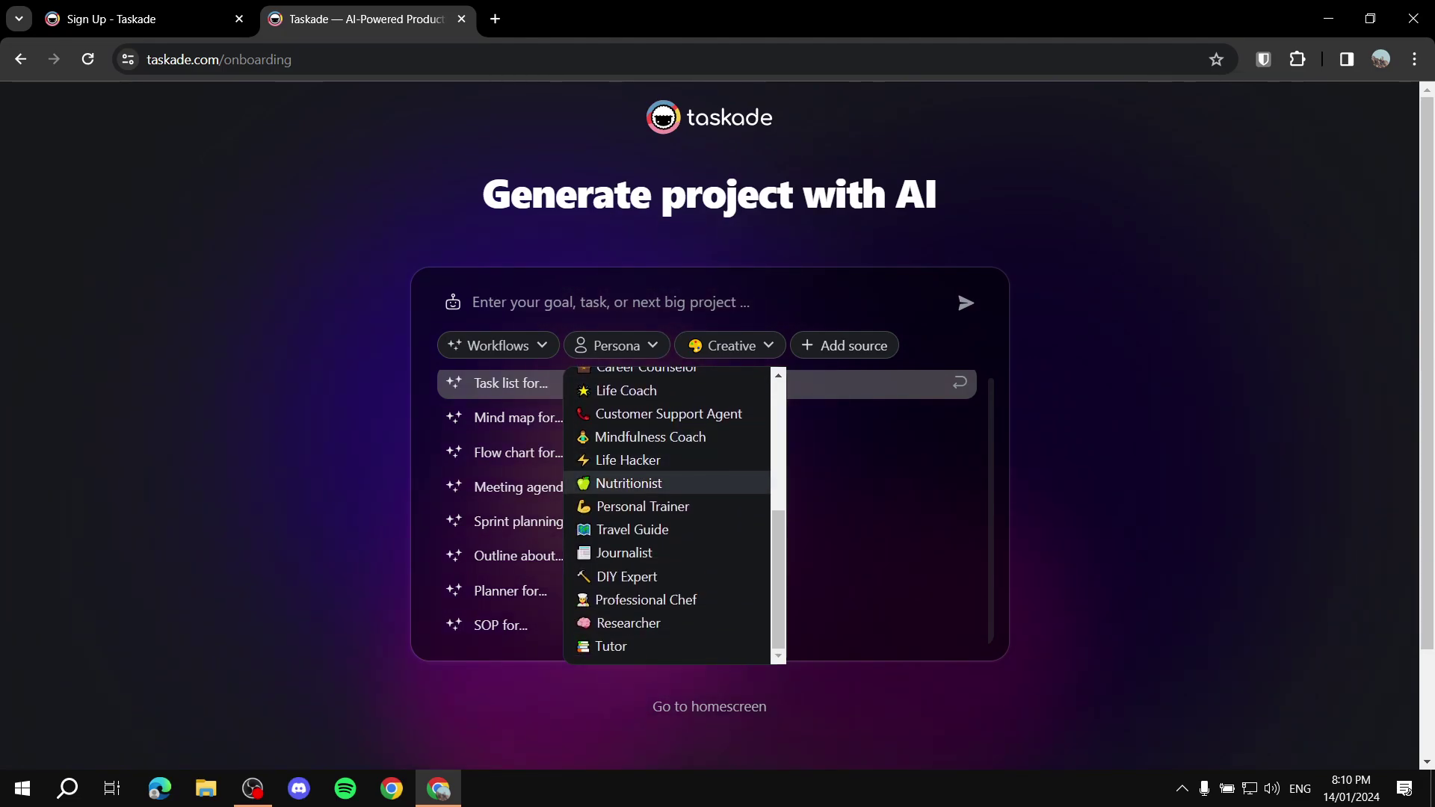
pyautogui.scroll(2, 844, 437)
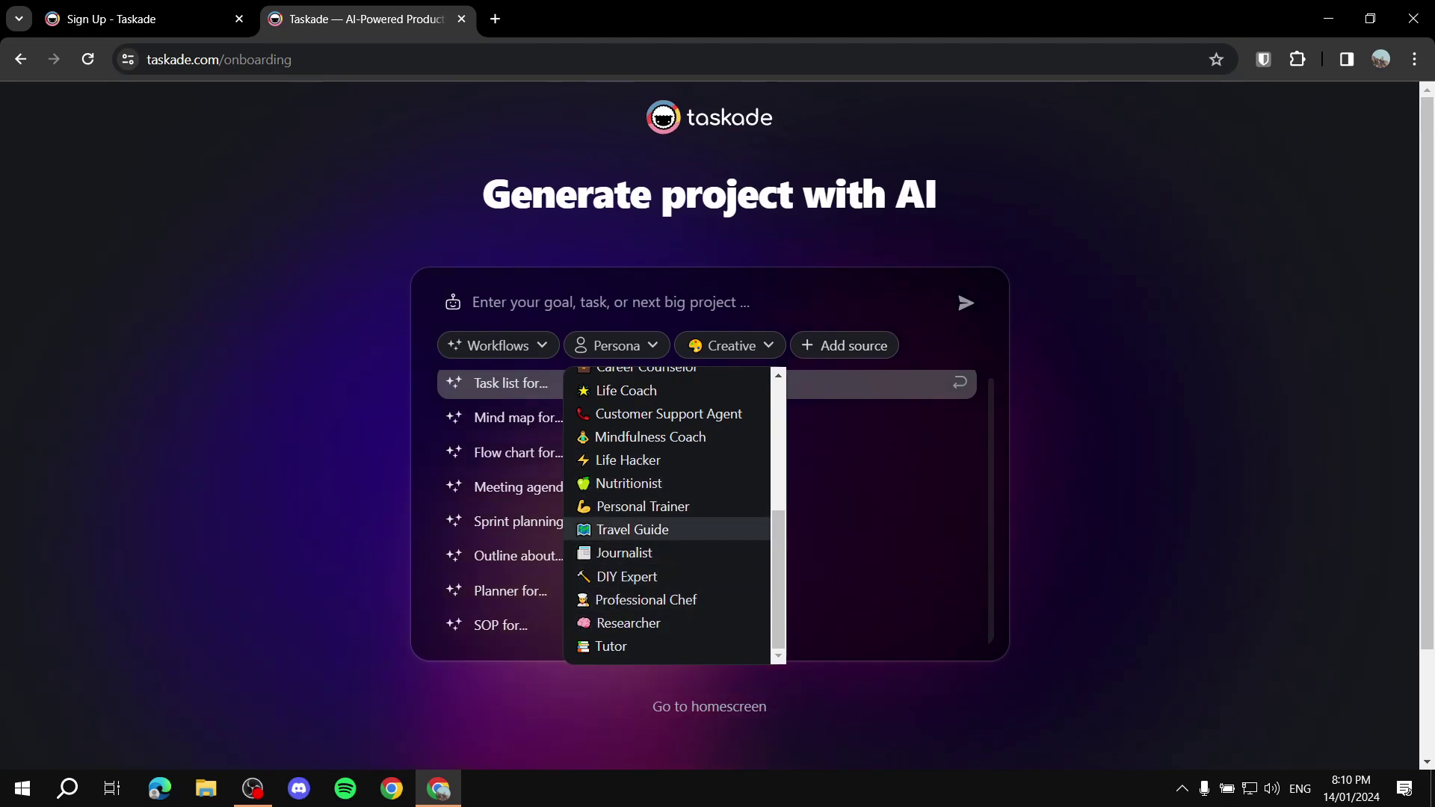
pyautogui.click(628, 460)
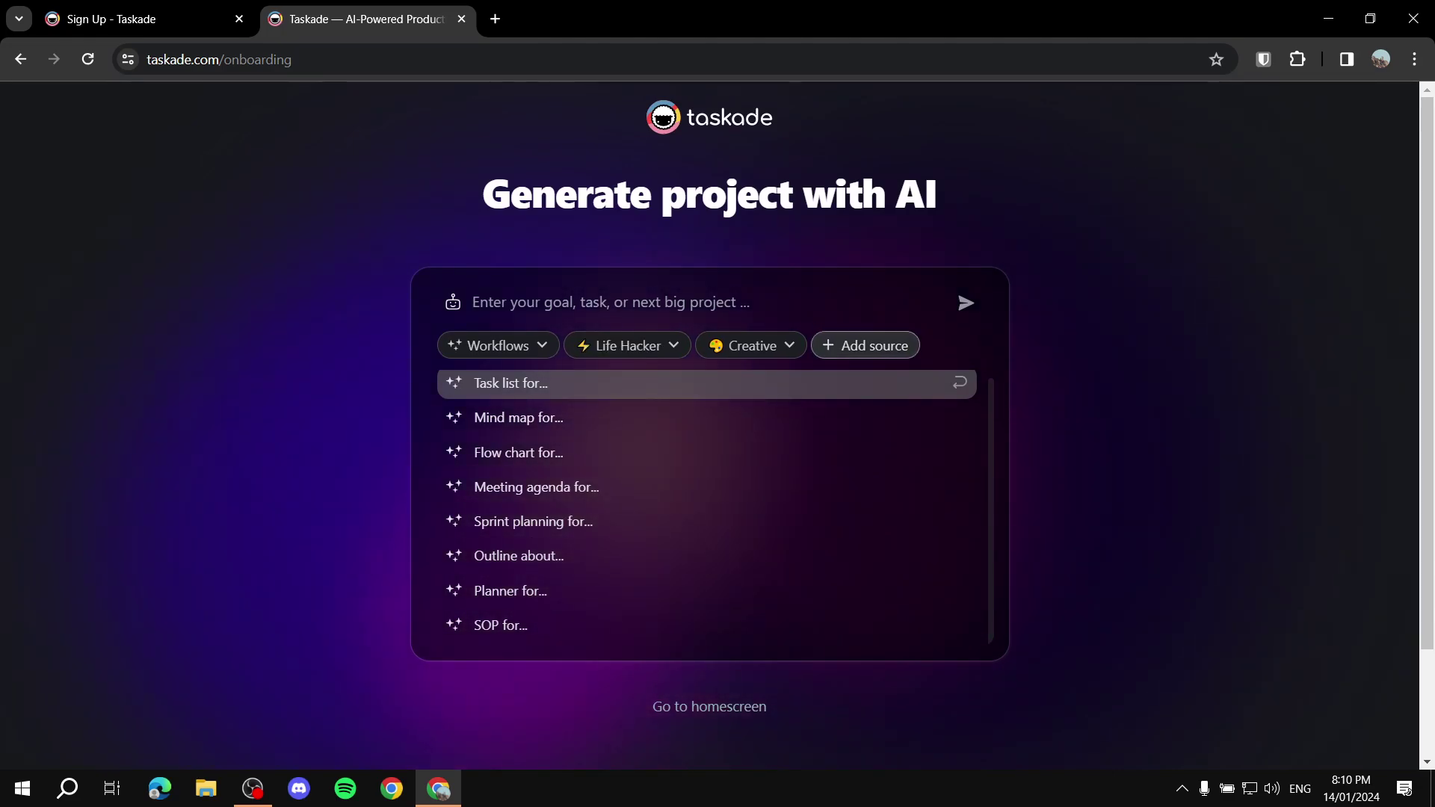
# Step: Check the option for adding a source and select Workflows as the type of project to generate
pyautogui.click(866, 345)
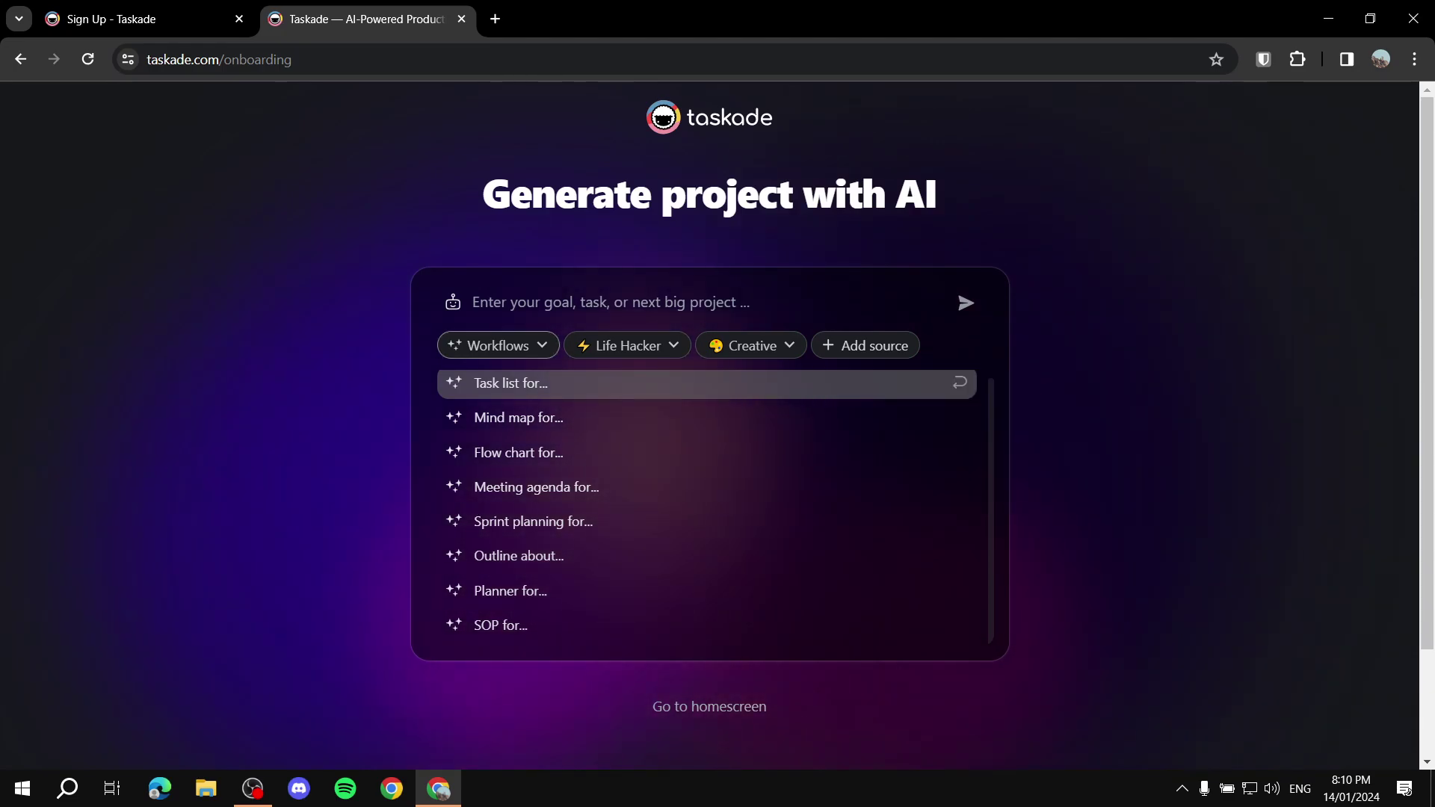
pyautogui.click(498, 346)
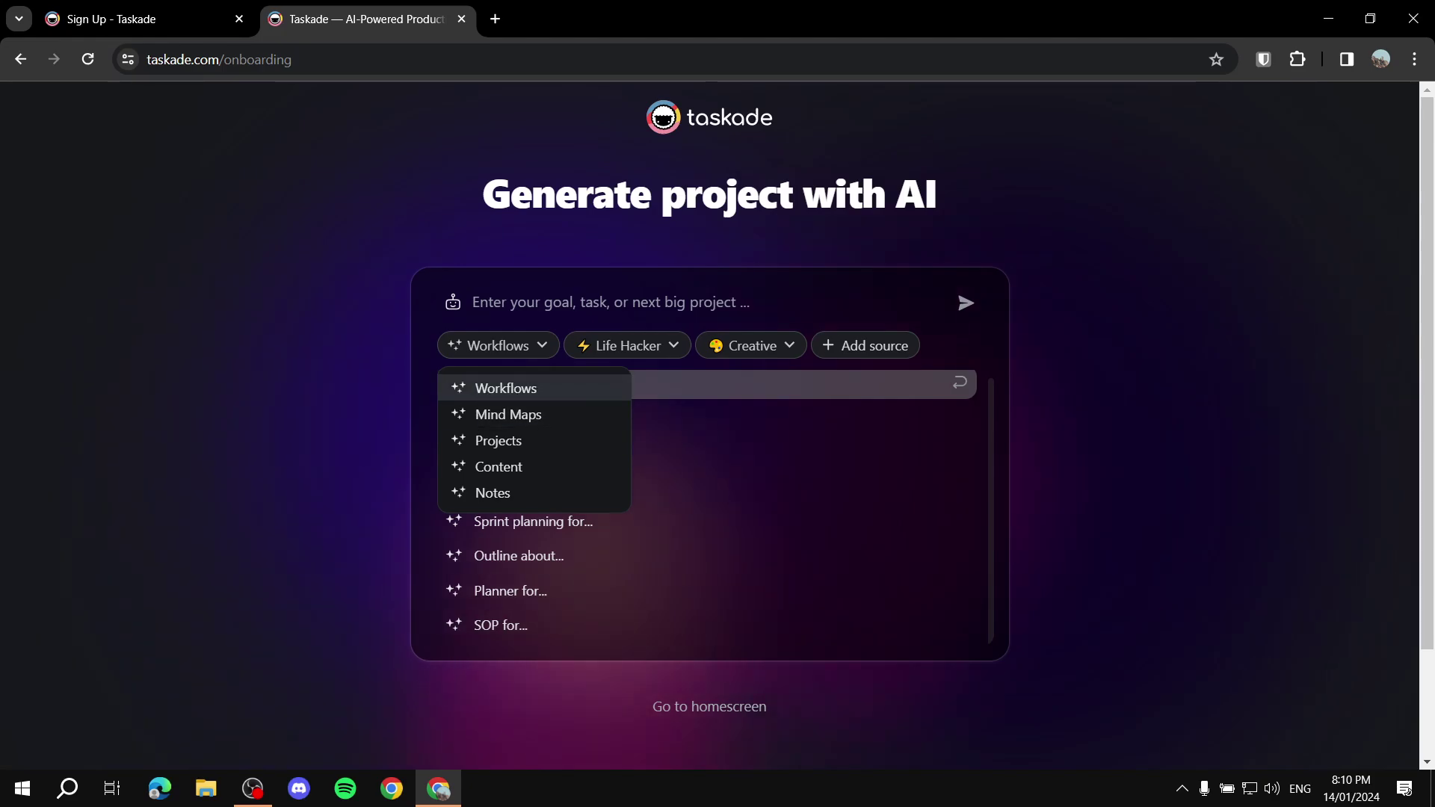
pyautogui.click(506, 389)
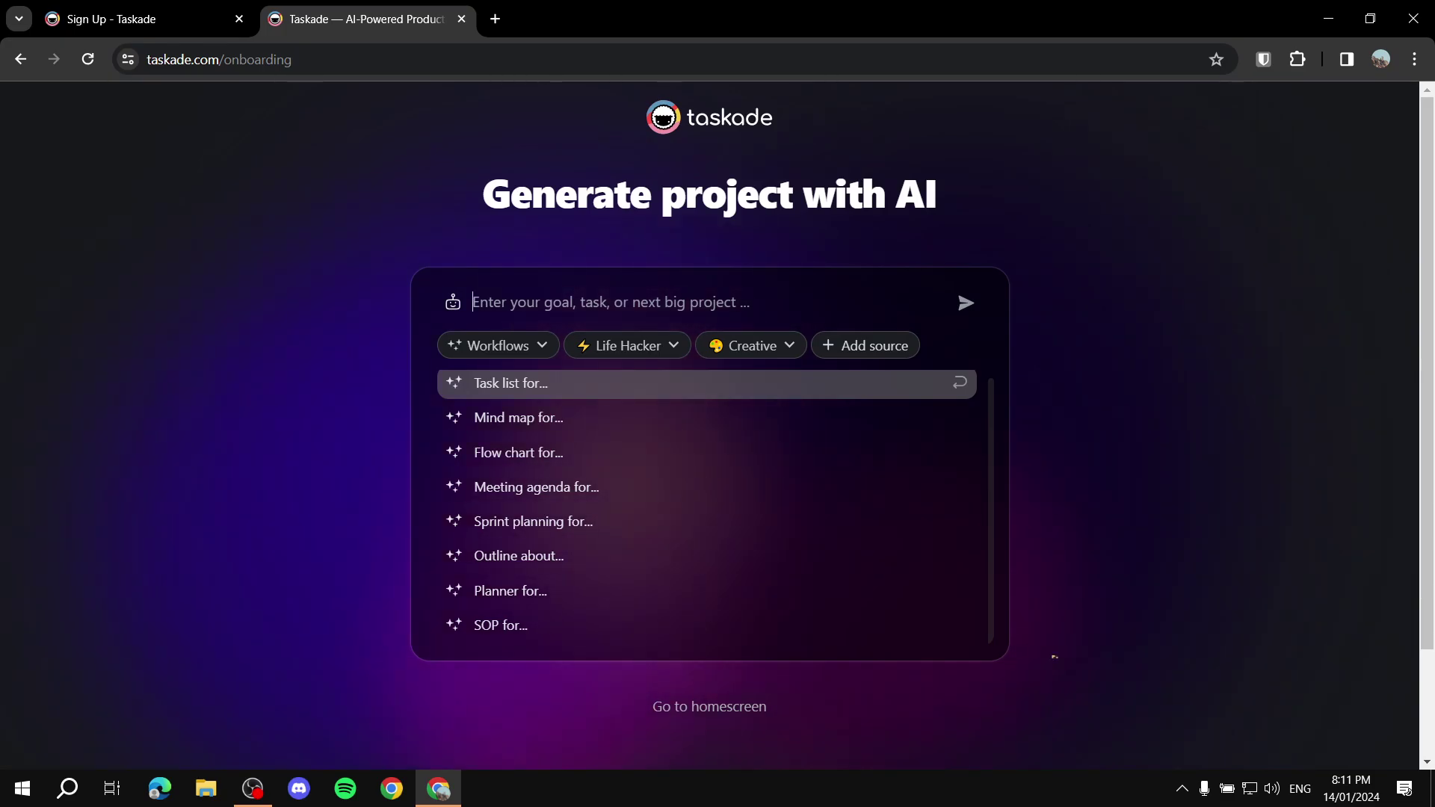
# Step: Generate a project with the prompt "Create a task list for becoming a successful Online freelancer"
pyautogui.write('c')
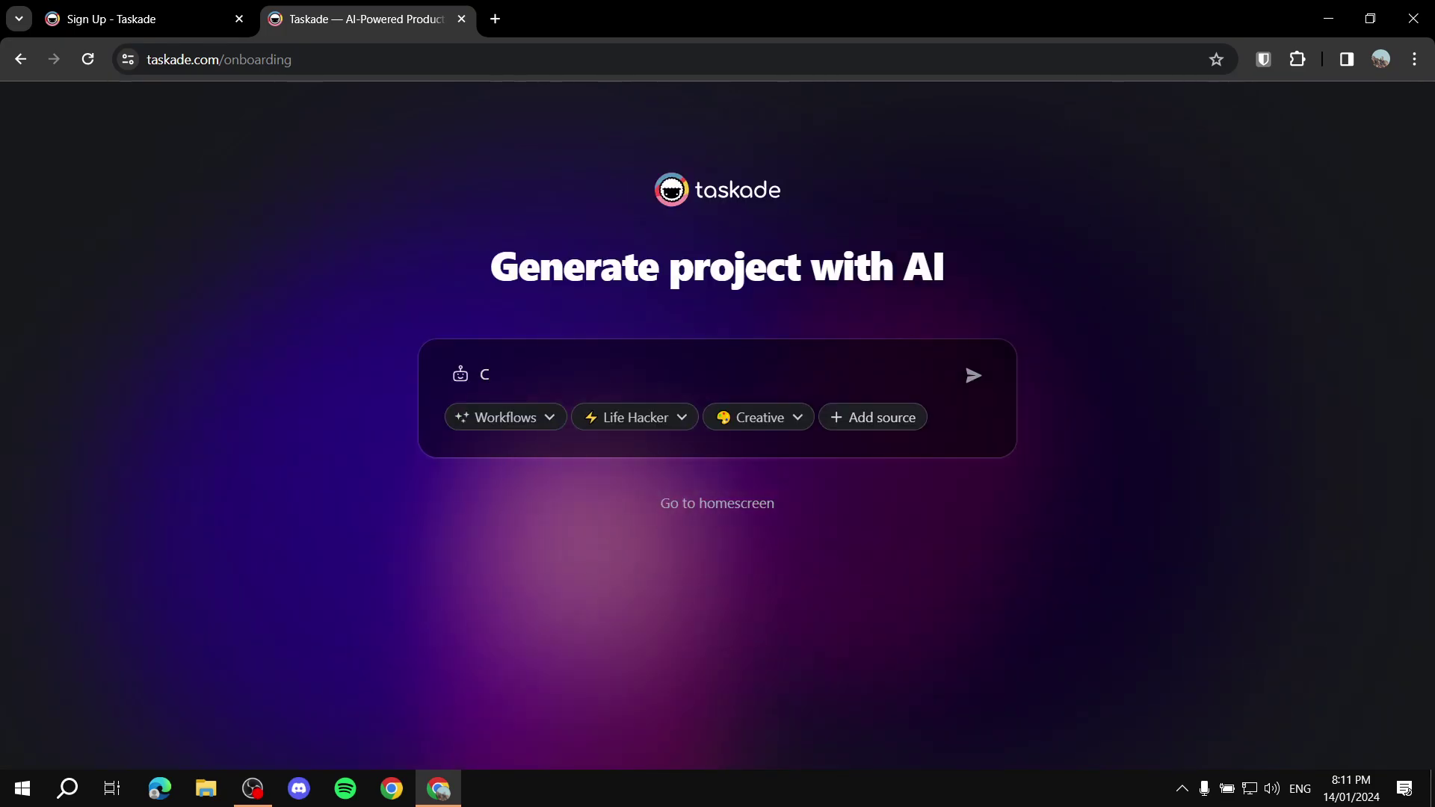
pyautogui.write('reate a tas')
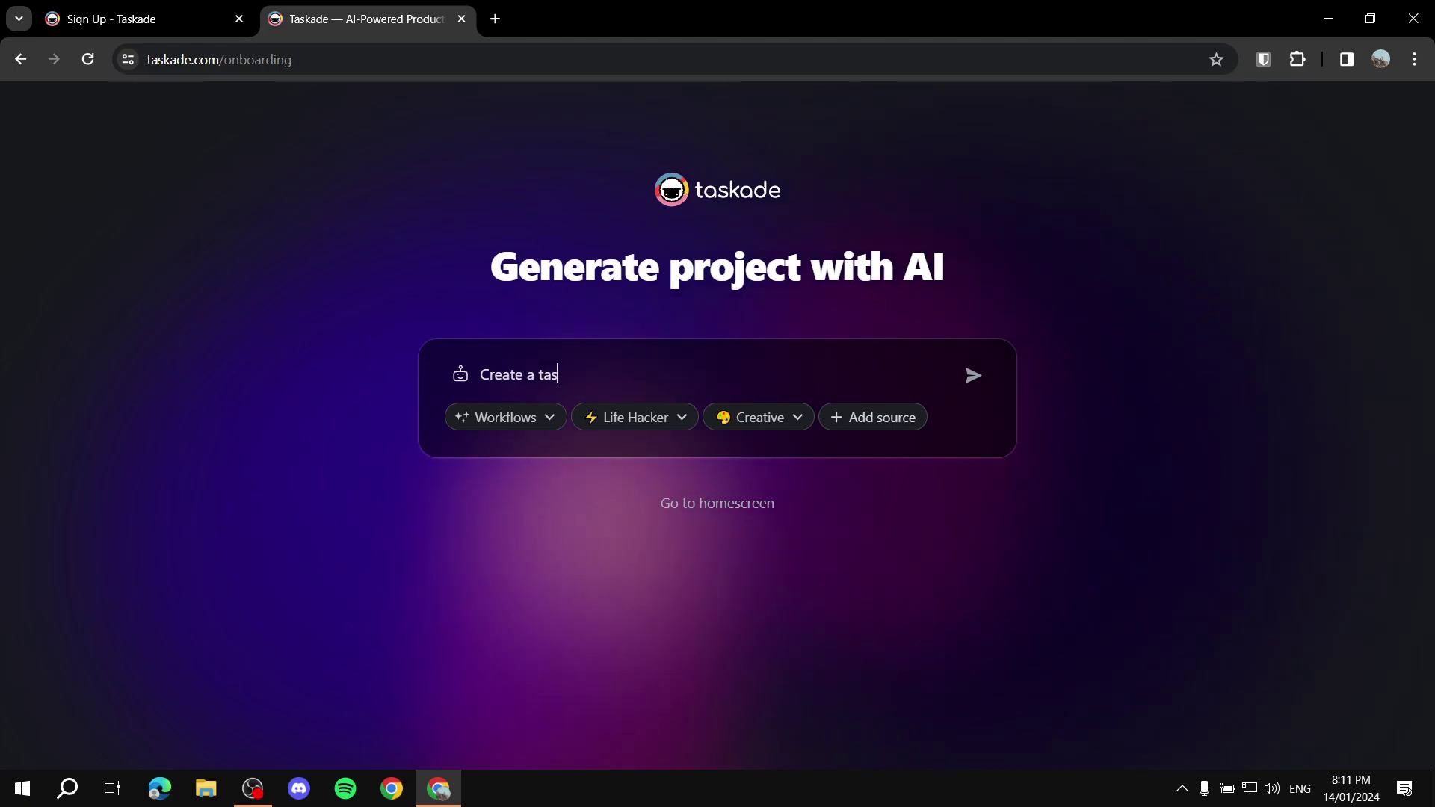
pyautogui.write('k list for')
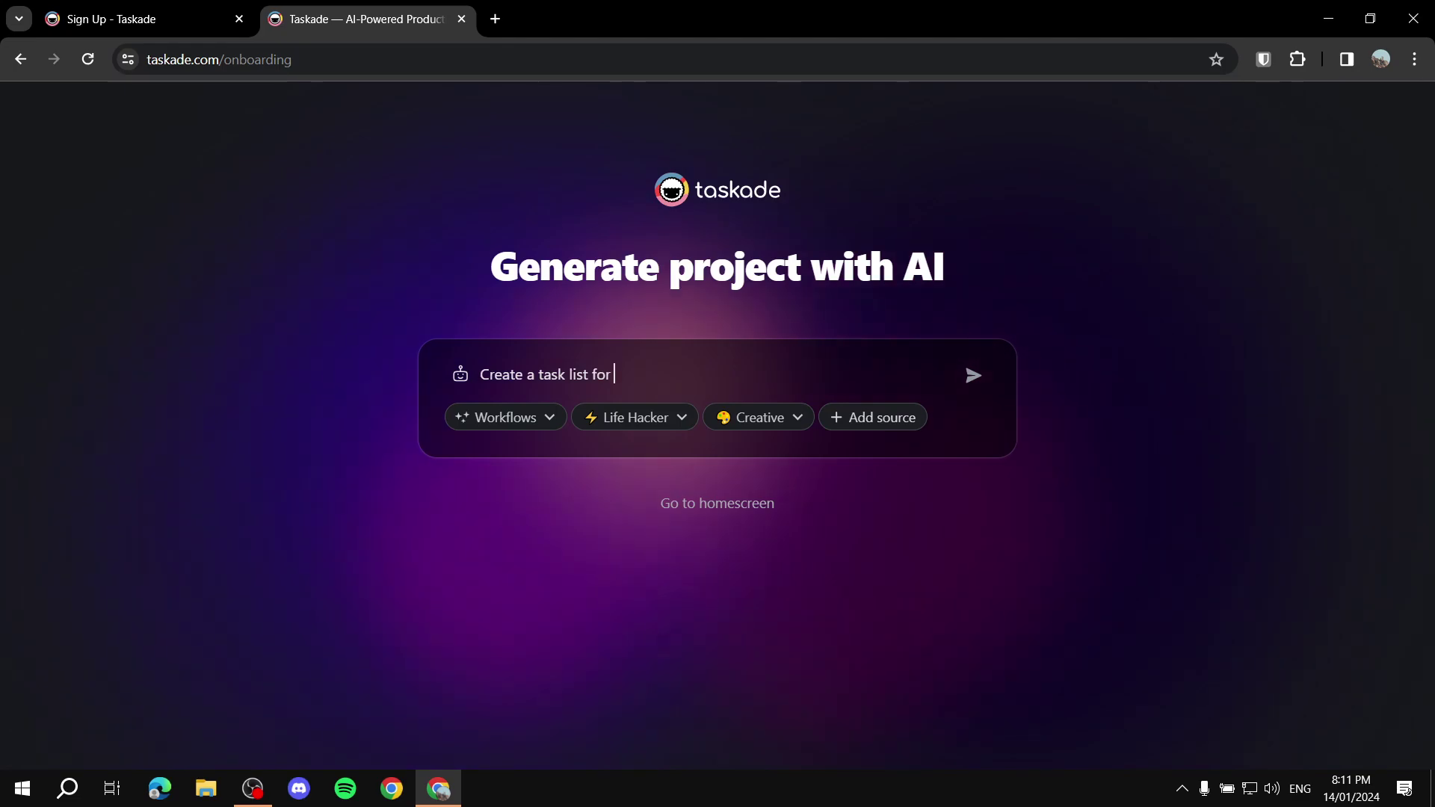
pyautogui.write(' becoming')
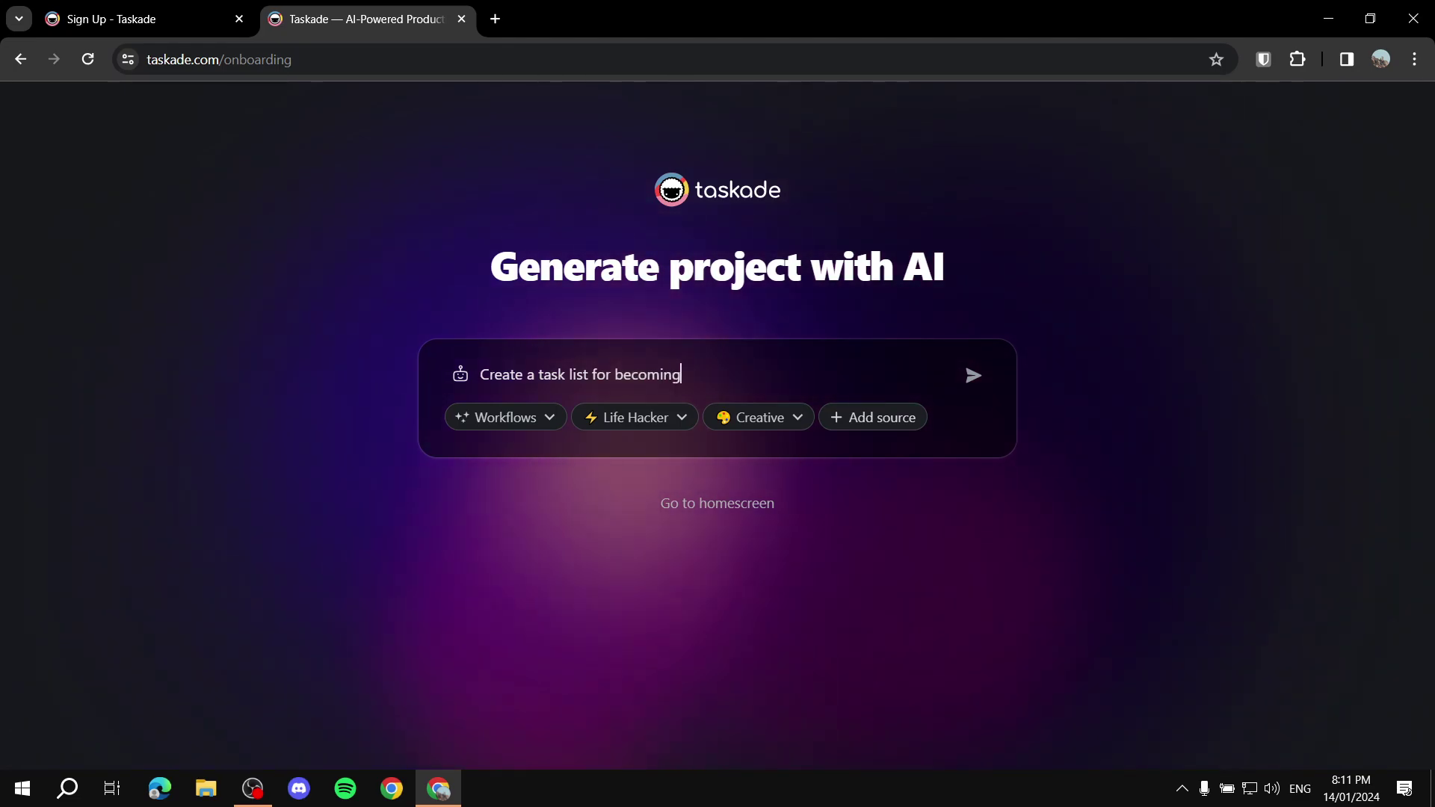
pyautogui.write(' a successfuly')
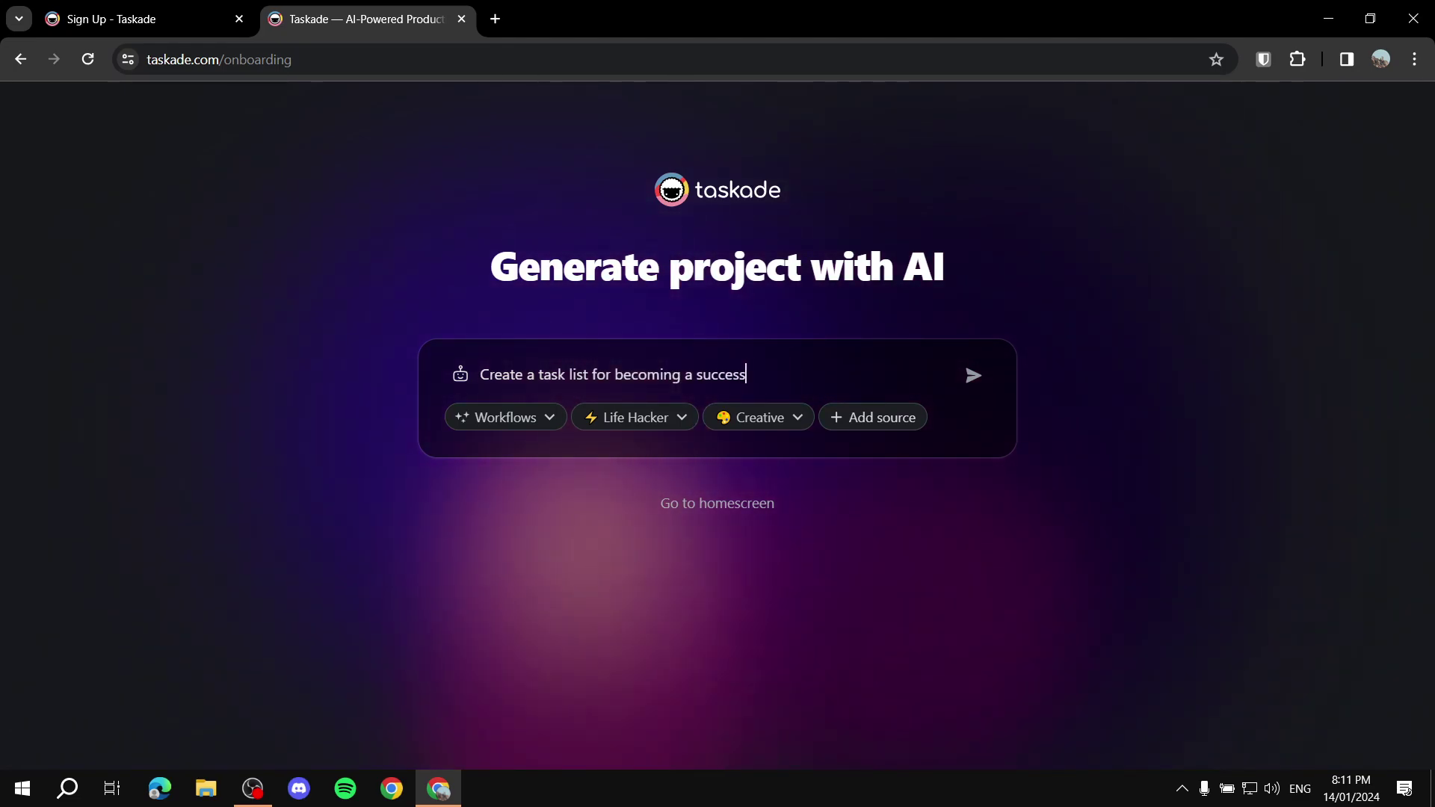
pyautogui.press('BackSpace')
pyautogui.press('BackSpace')
pyautogui.write('Online freelancer')
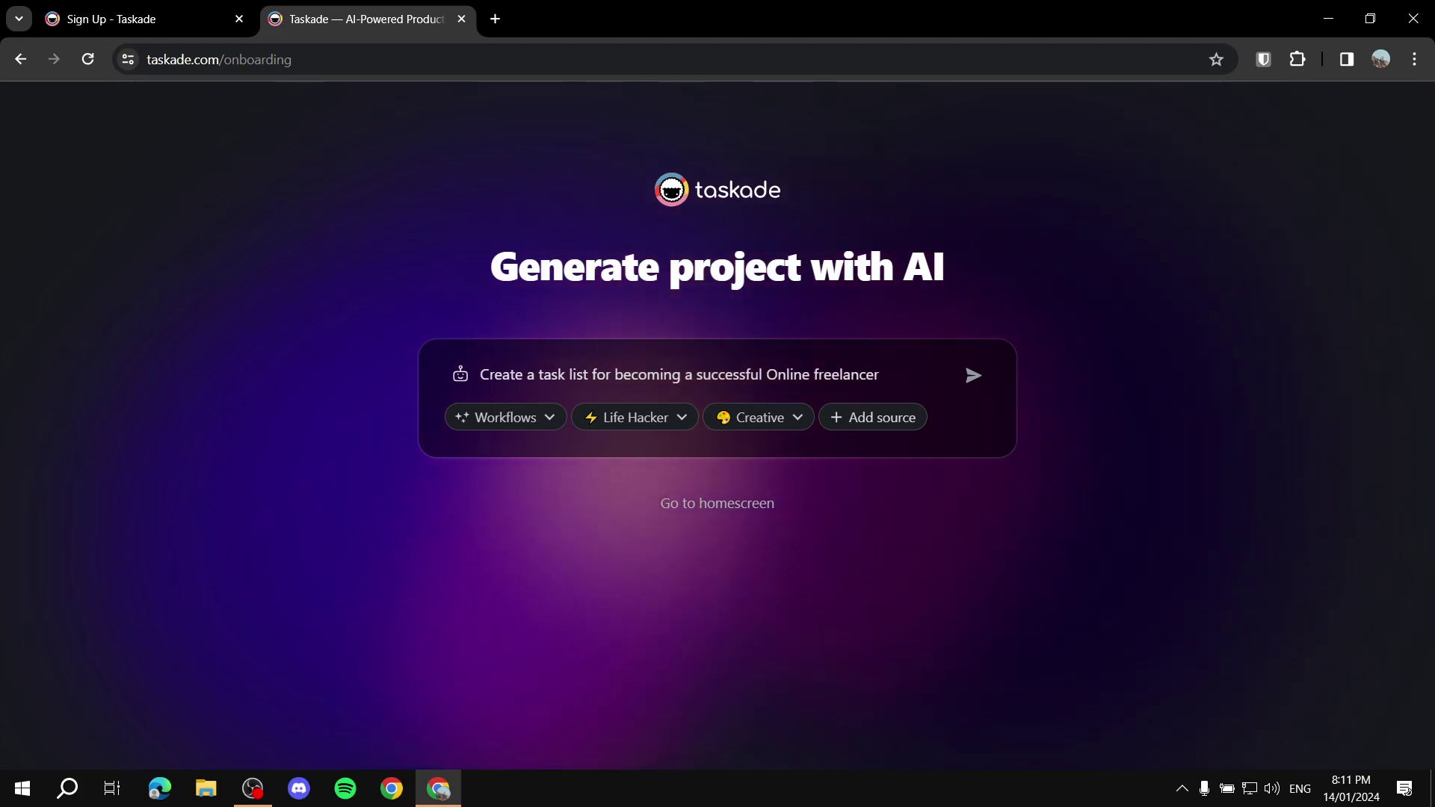
pyautogui.press('Return')
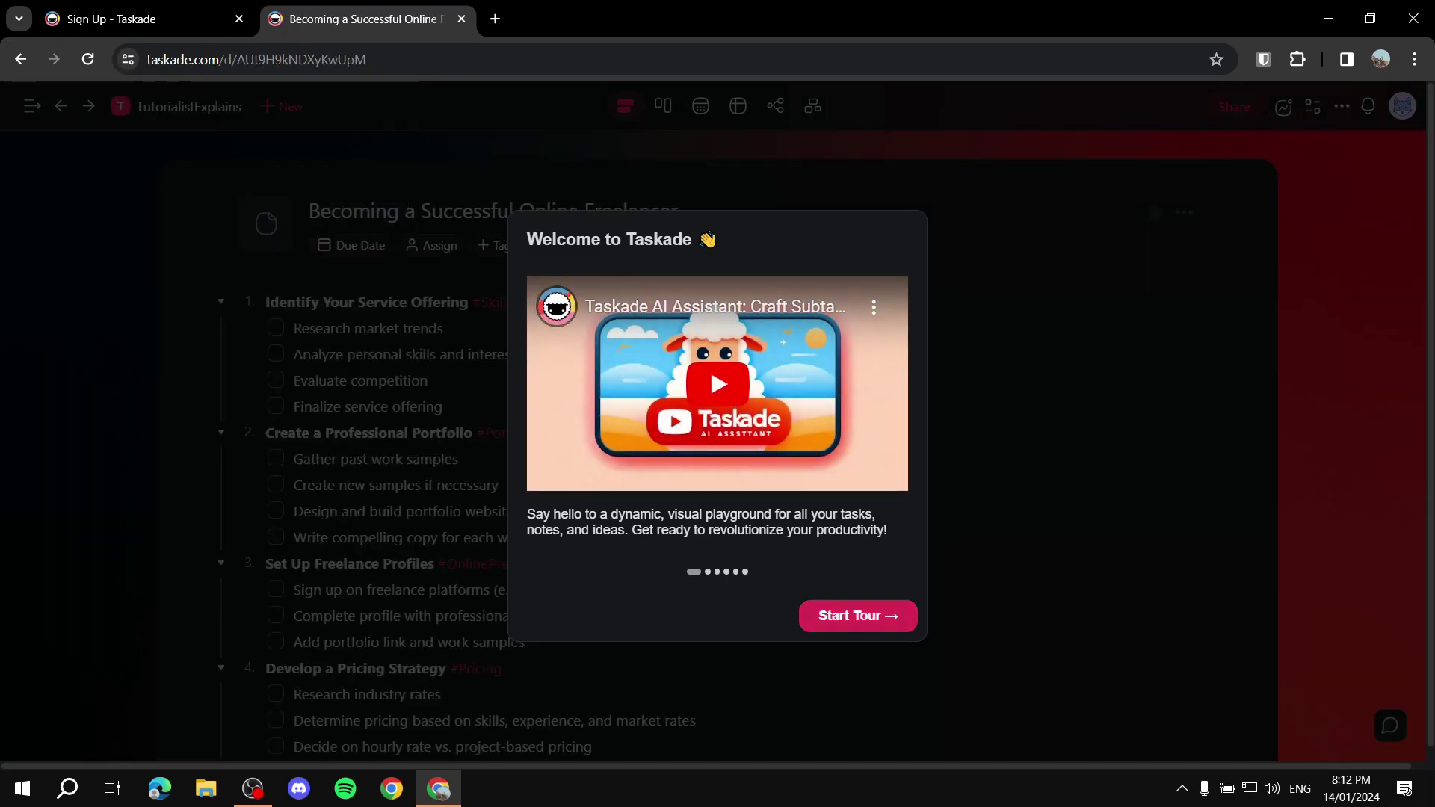
# Step: Go through the welcome tour on project details, tasks, project views and chat, and finish it
pyautogui.click(858, 616)
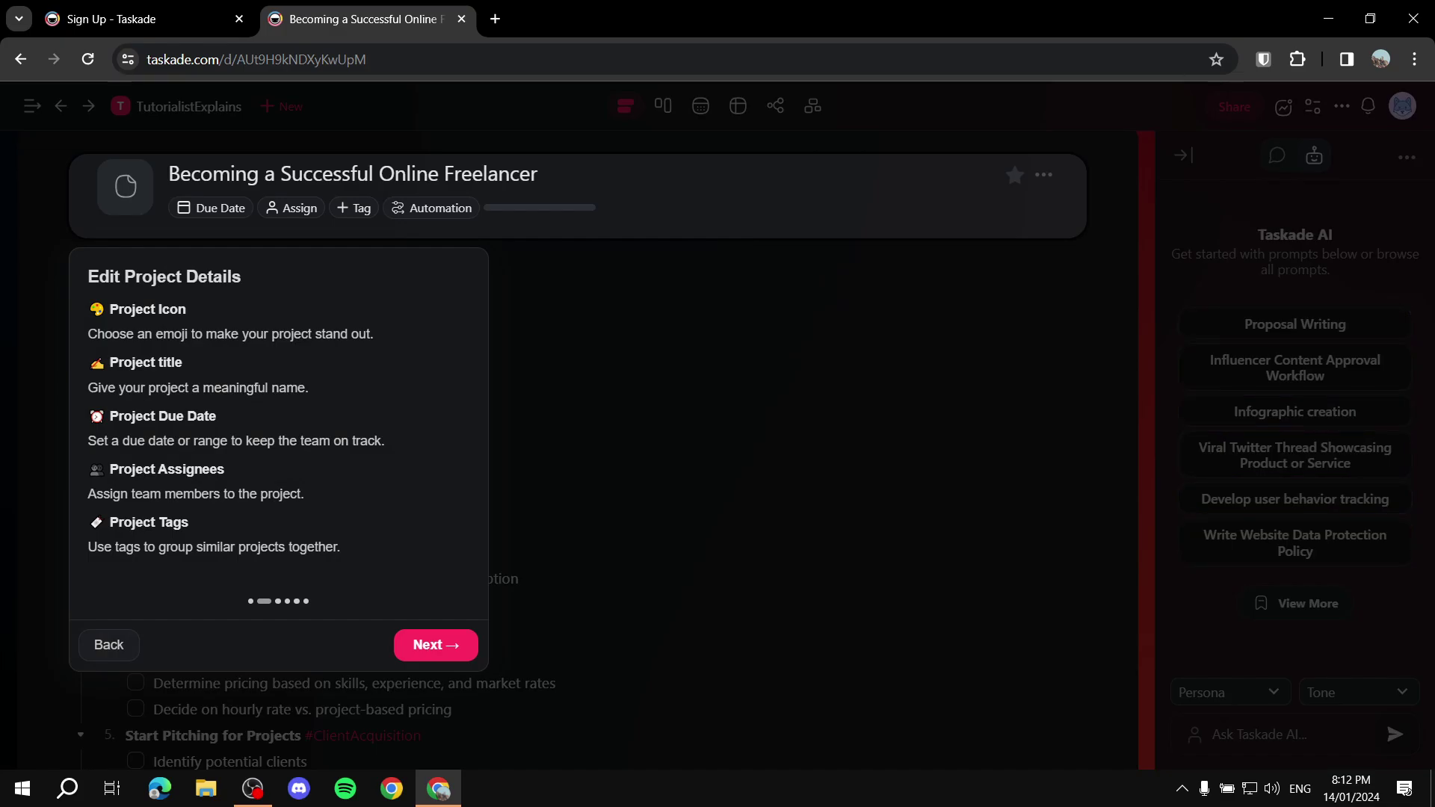
pyautogui.press('Return')
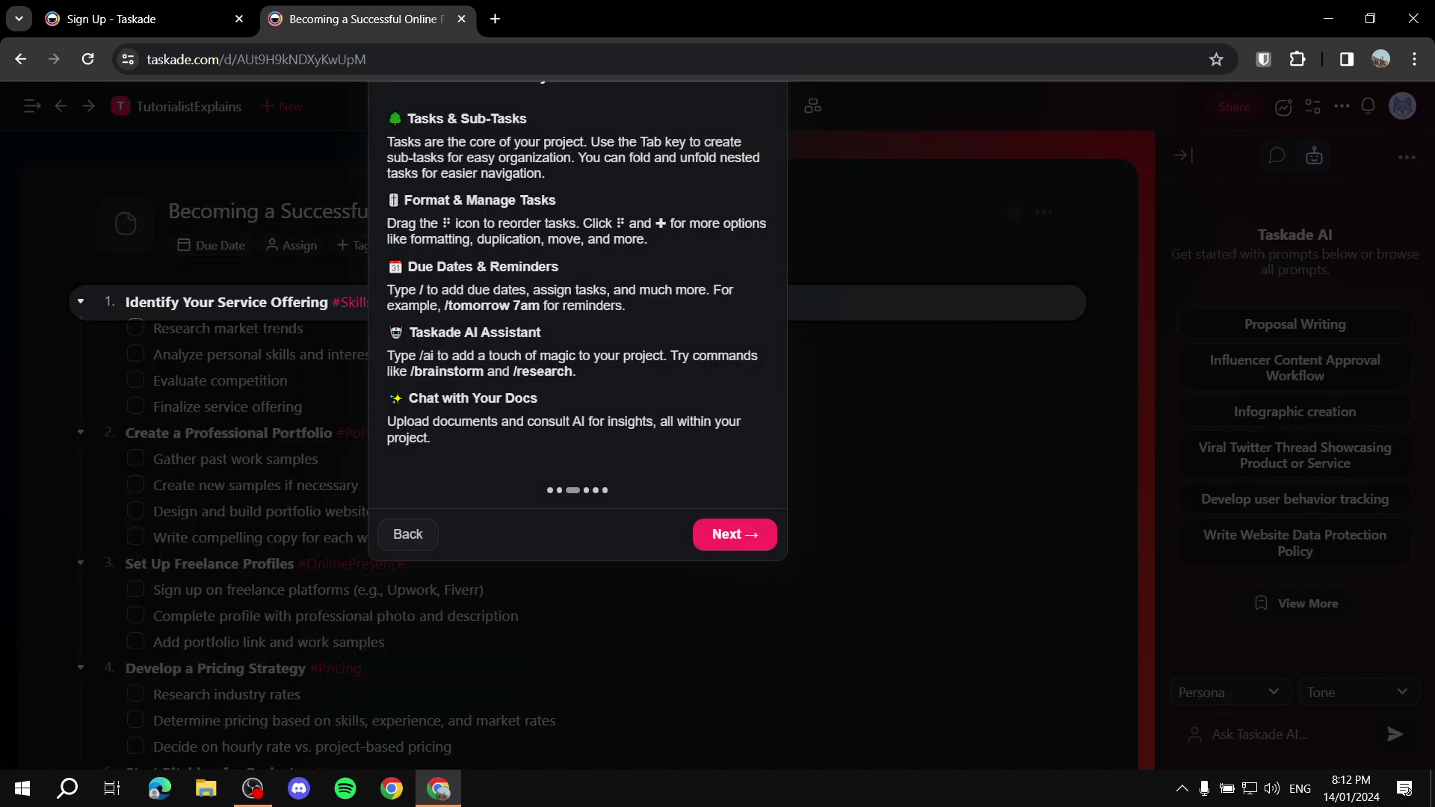
pyautogui.hotkey('shift', 'Tab')
pyautogui.press('Return')
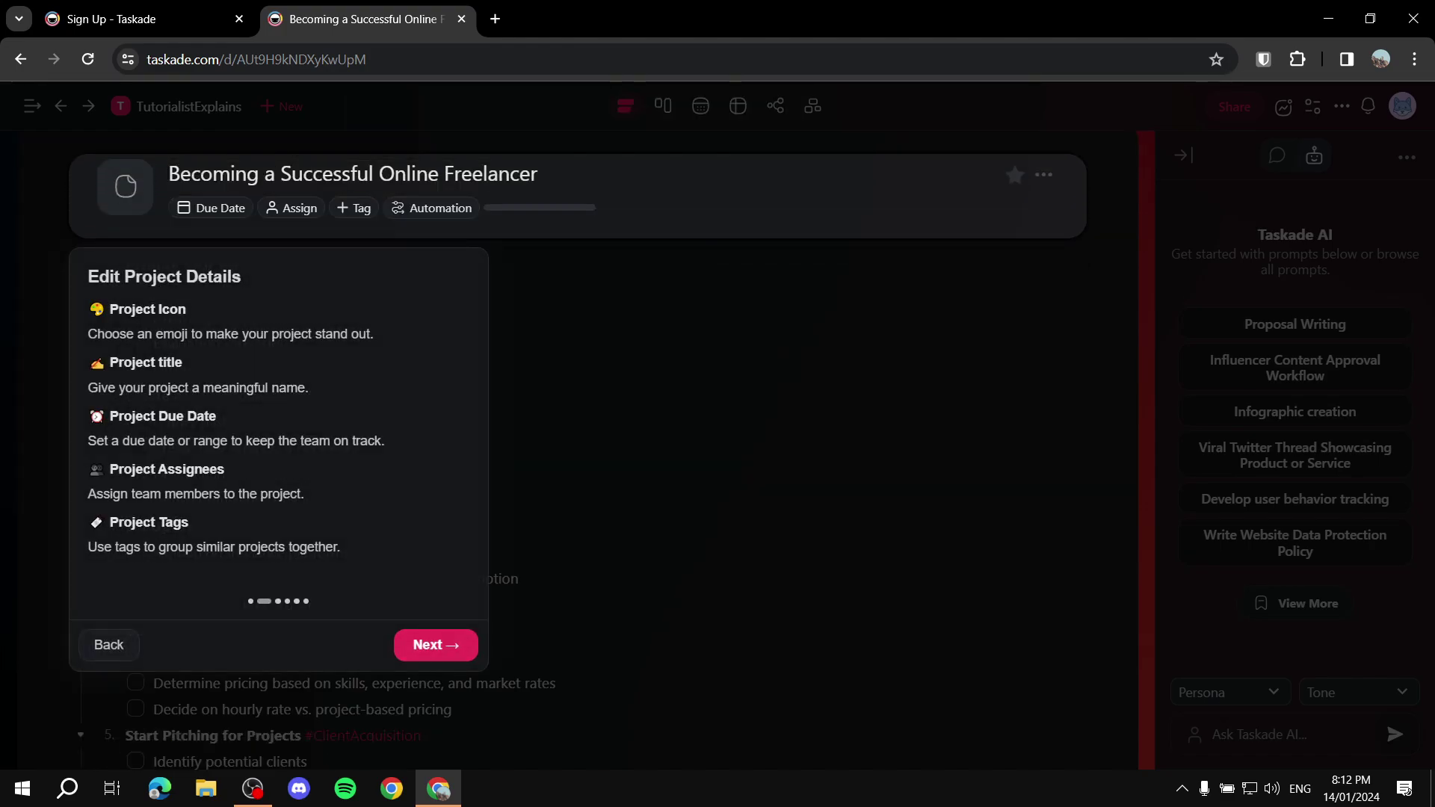
pyautogui.click(436, 645)
pyautogui.click(736, 535)
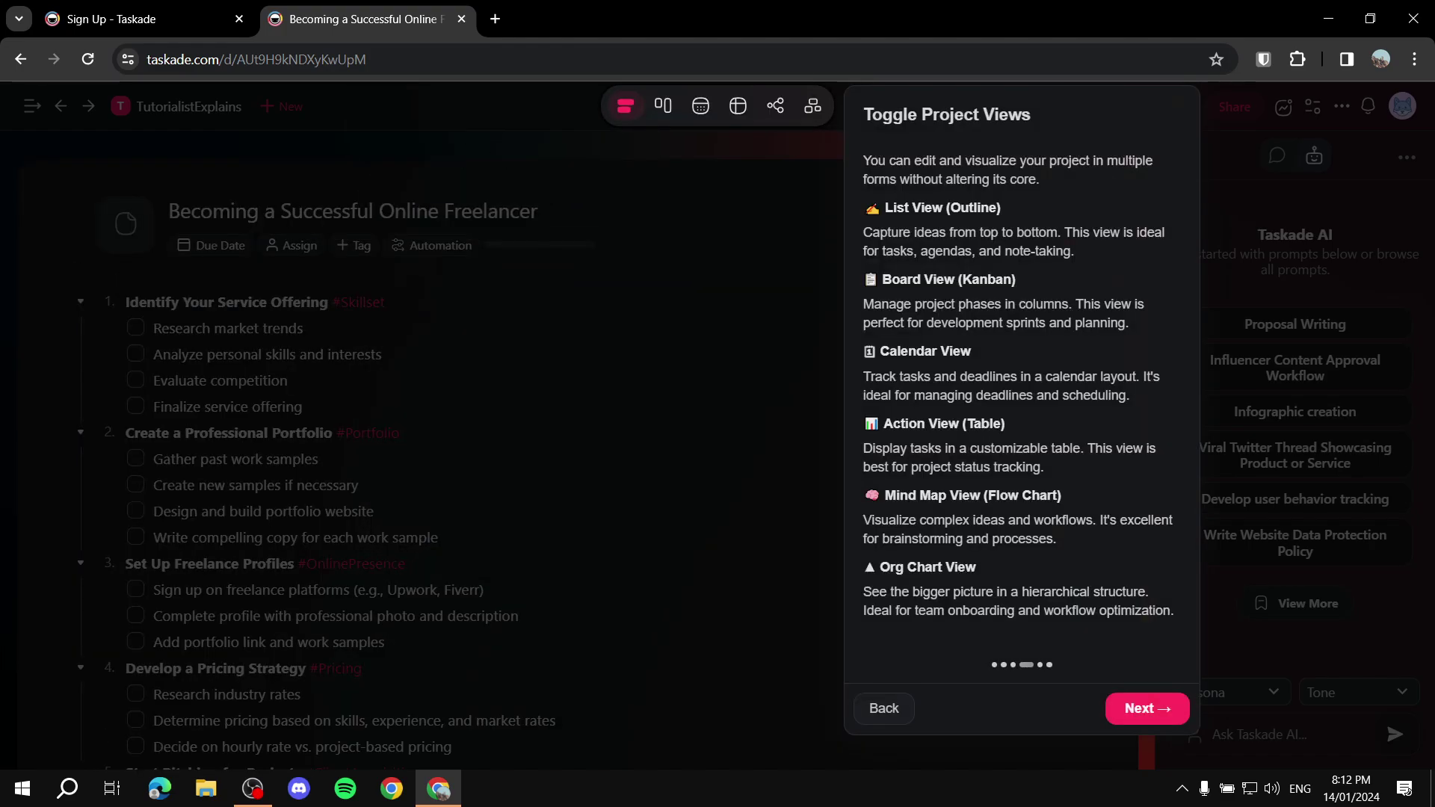
pyautogui.press('Return')
pyautogui.press('Return')
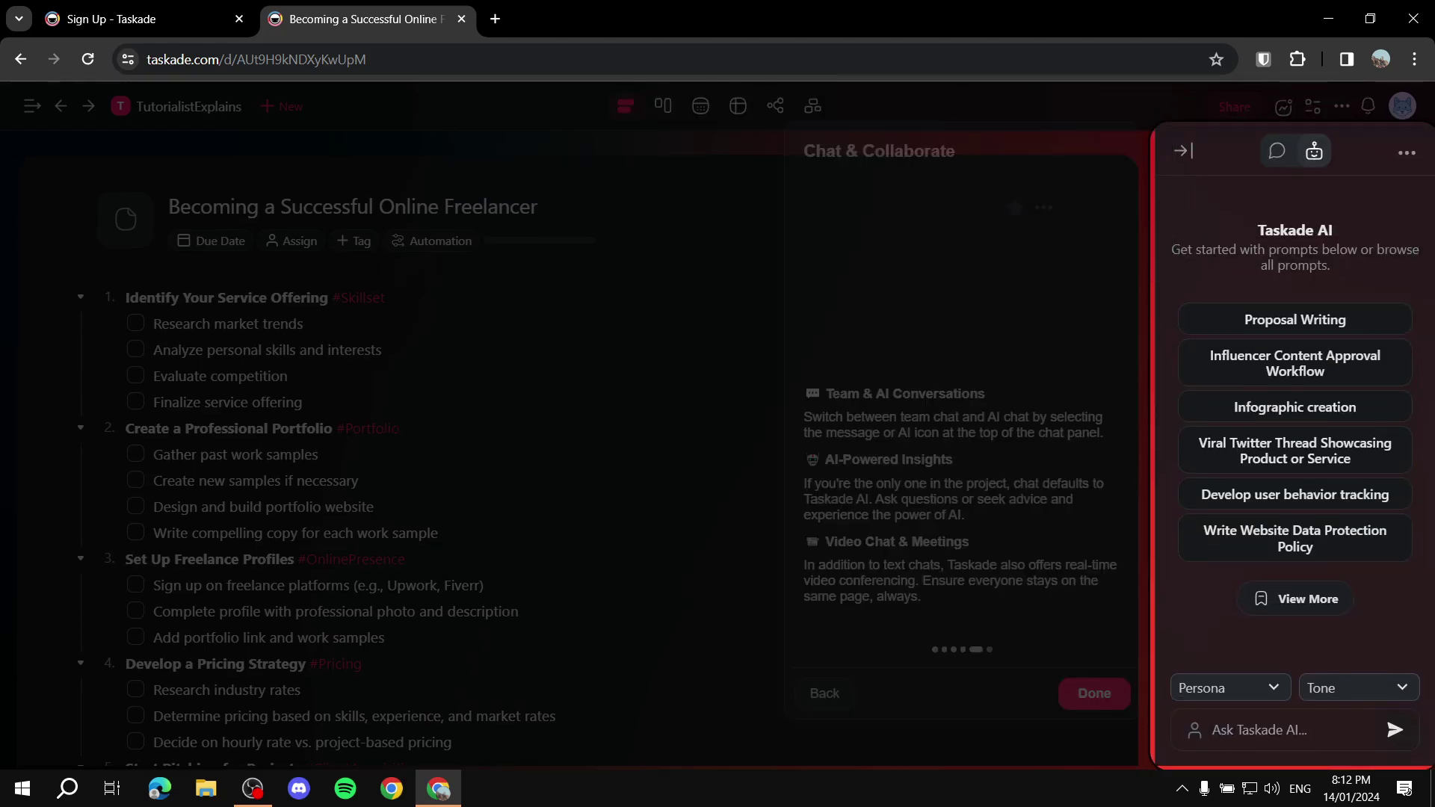
pyautogui.press('Return')
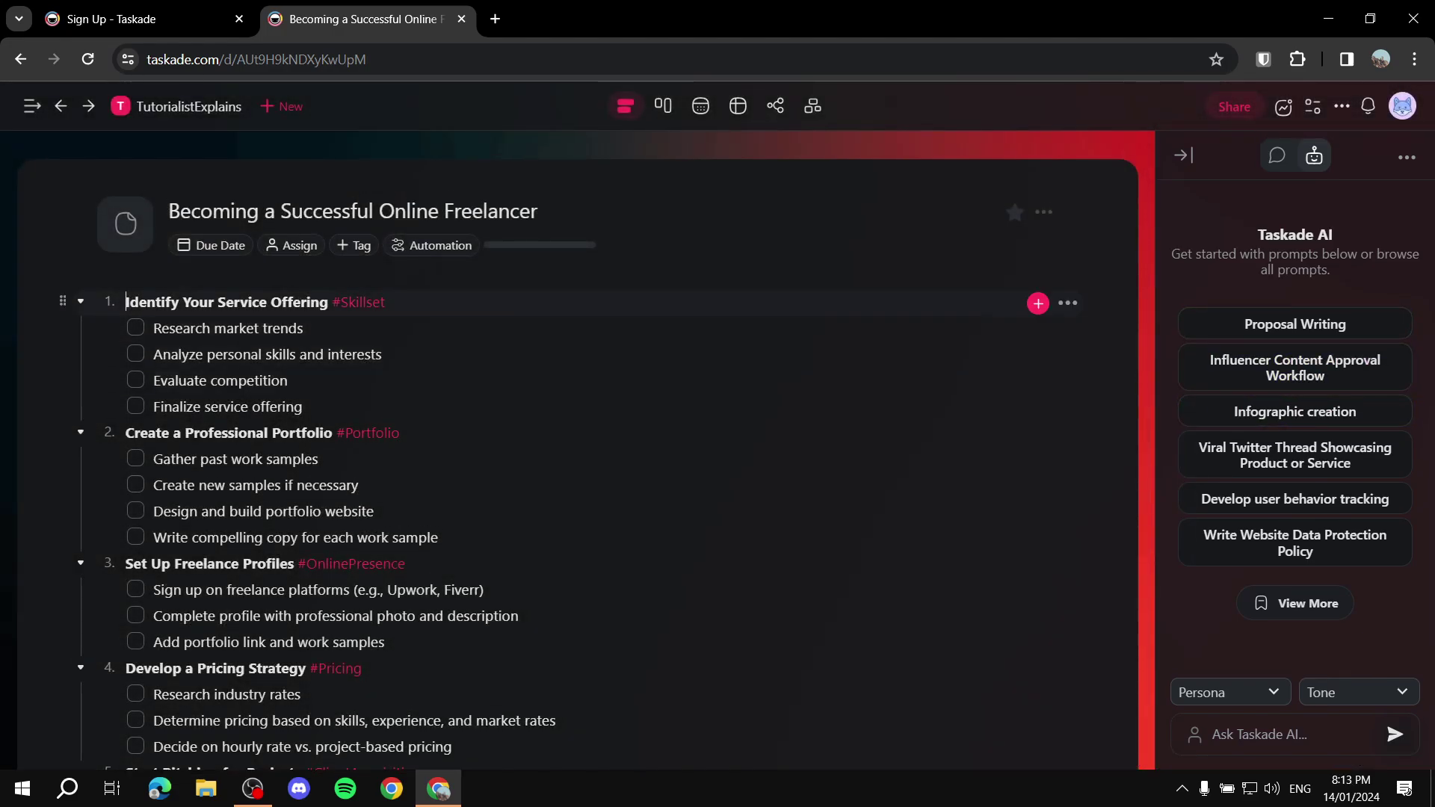
# Step: Create an AI agent from the Researcher template, starting from a slash command on the last Monthly Tasks item
pyautogui.scroll(-3, 568, 321)
pyautogui.scroll(-10, 568, 325)
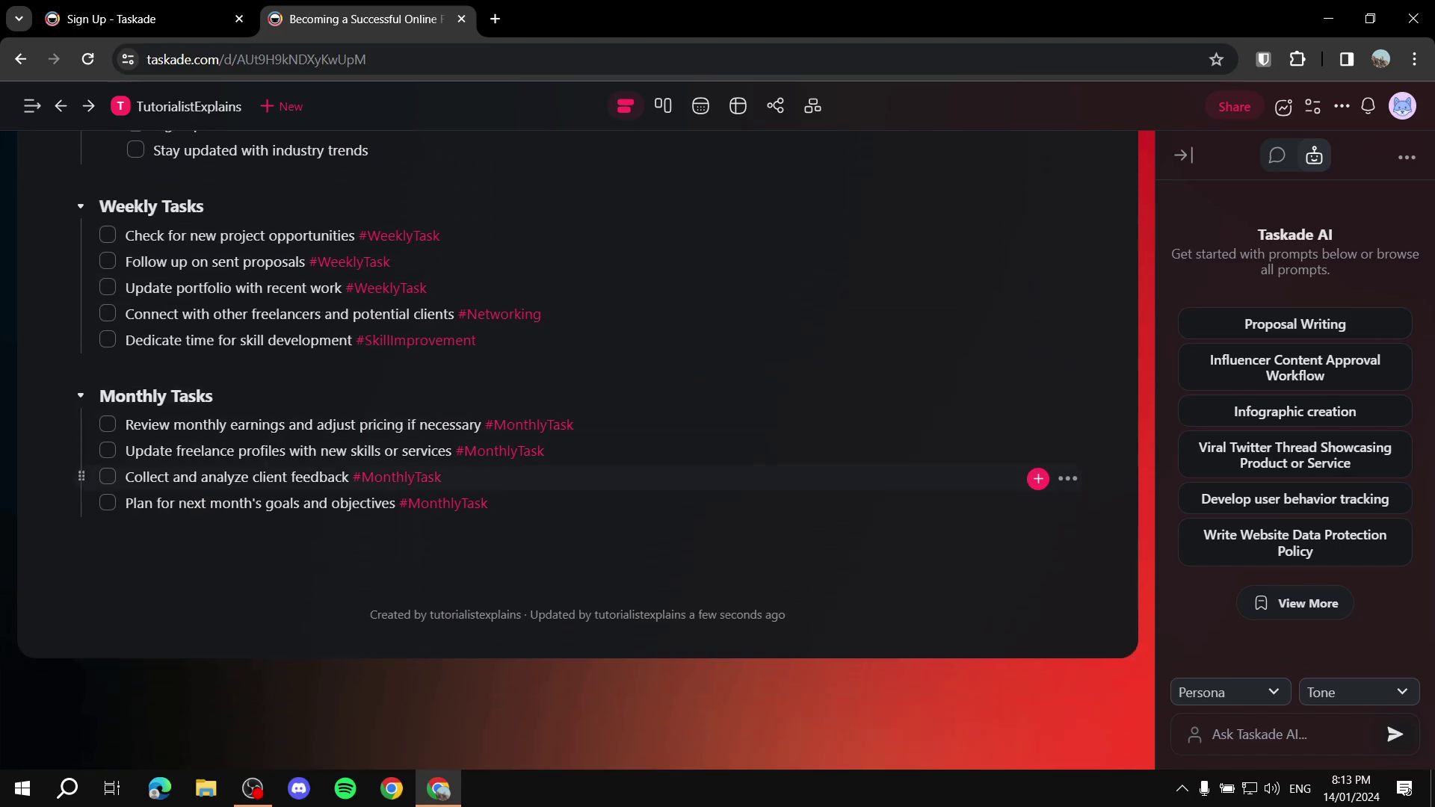
pyautogui.click(488, 504)
pyautogui.write('/')
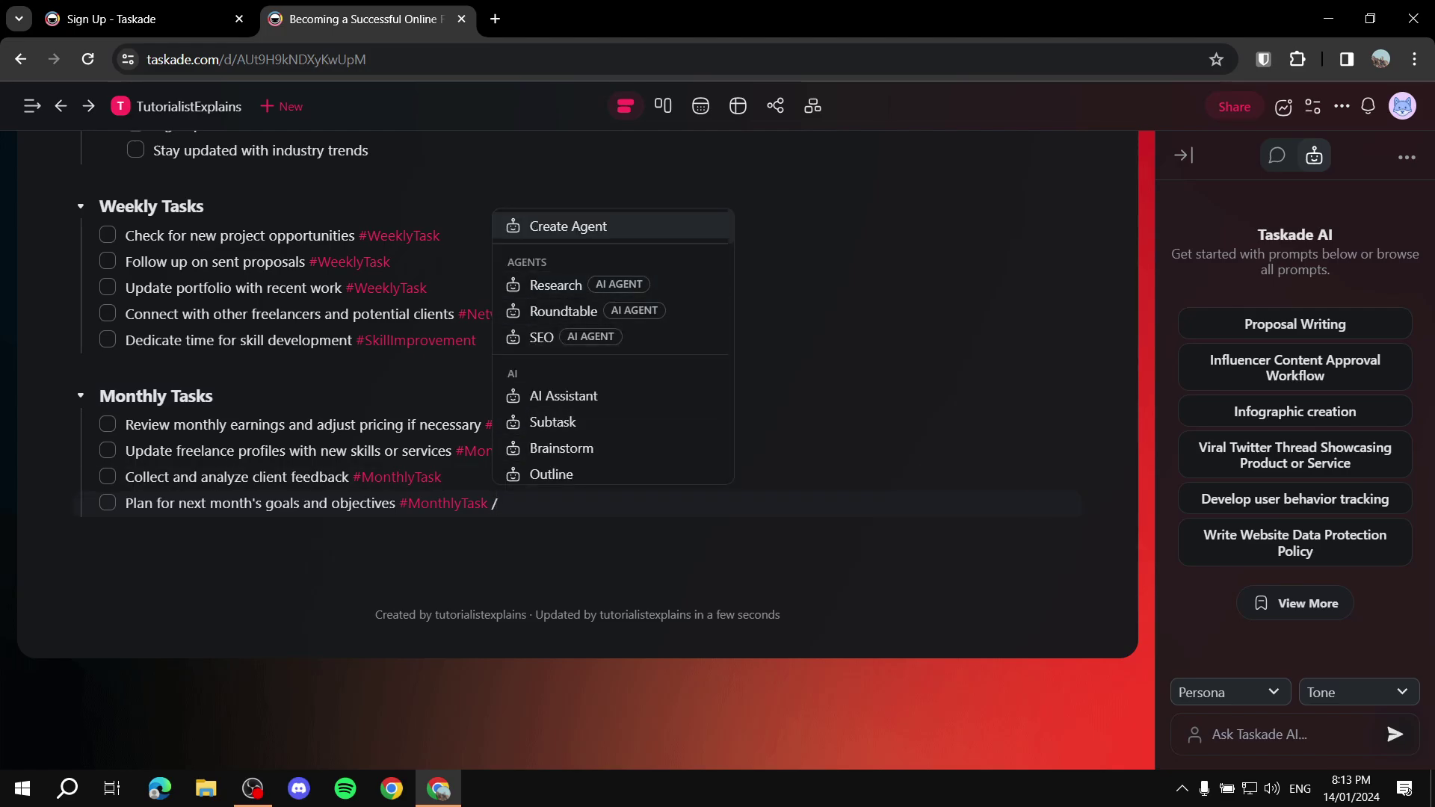
pyautogui.press('Return')
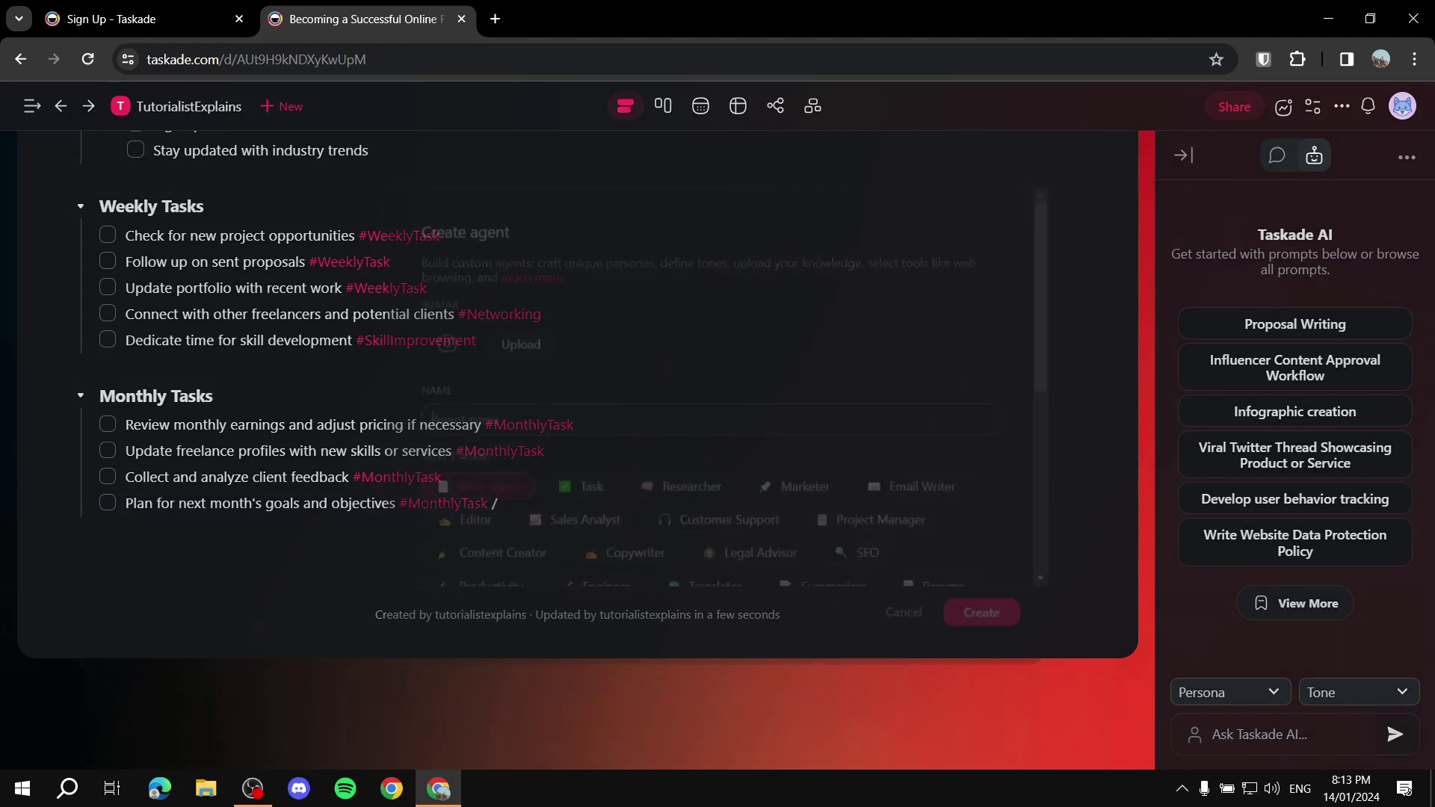
pyautogui.scroll(-3, 736, 387)
pyautogui.scroll(3, 709, 385)
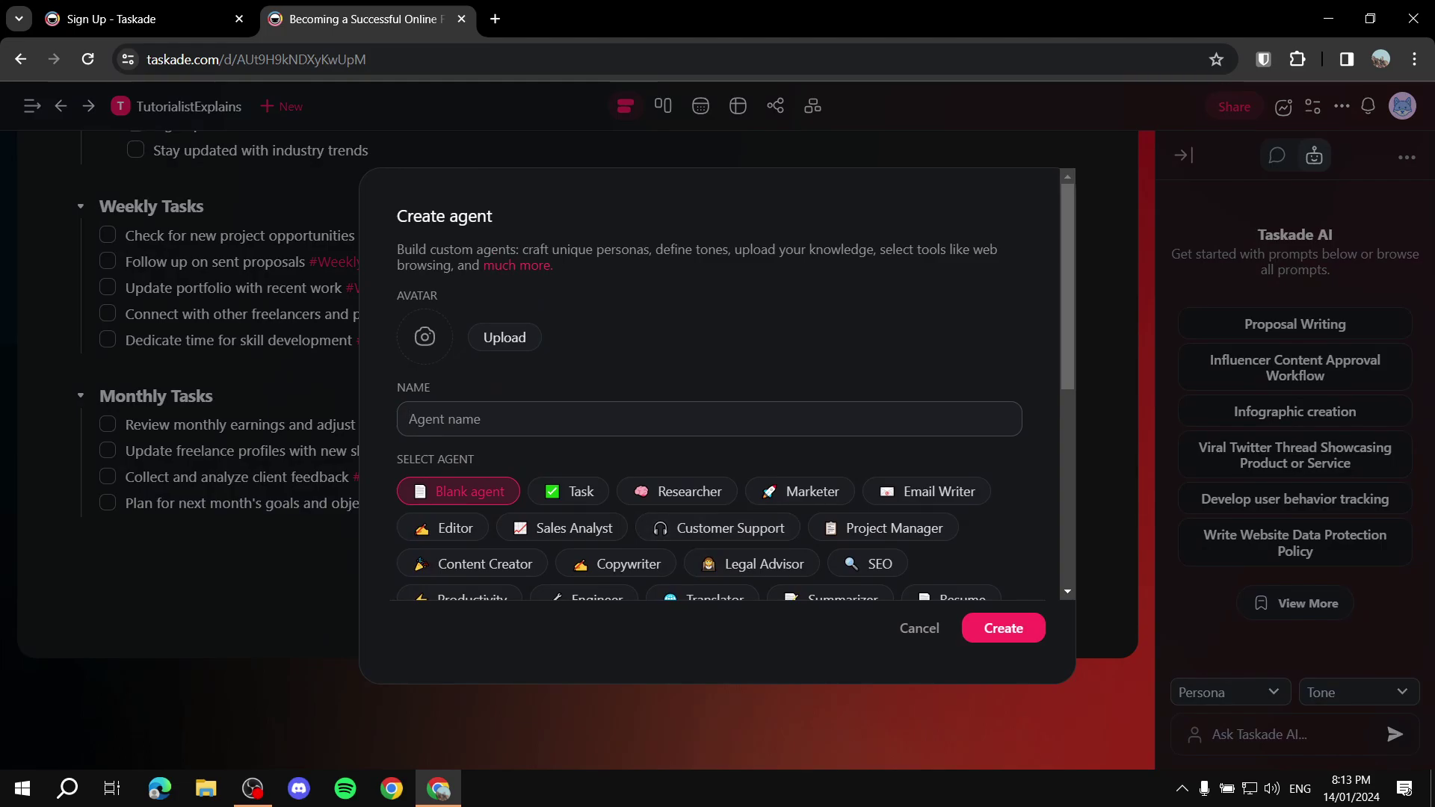
pyautogui.scroll(-1, 565, 440)
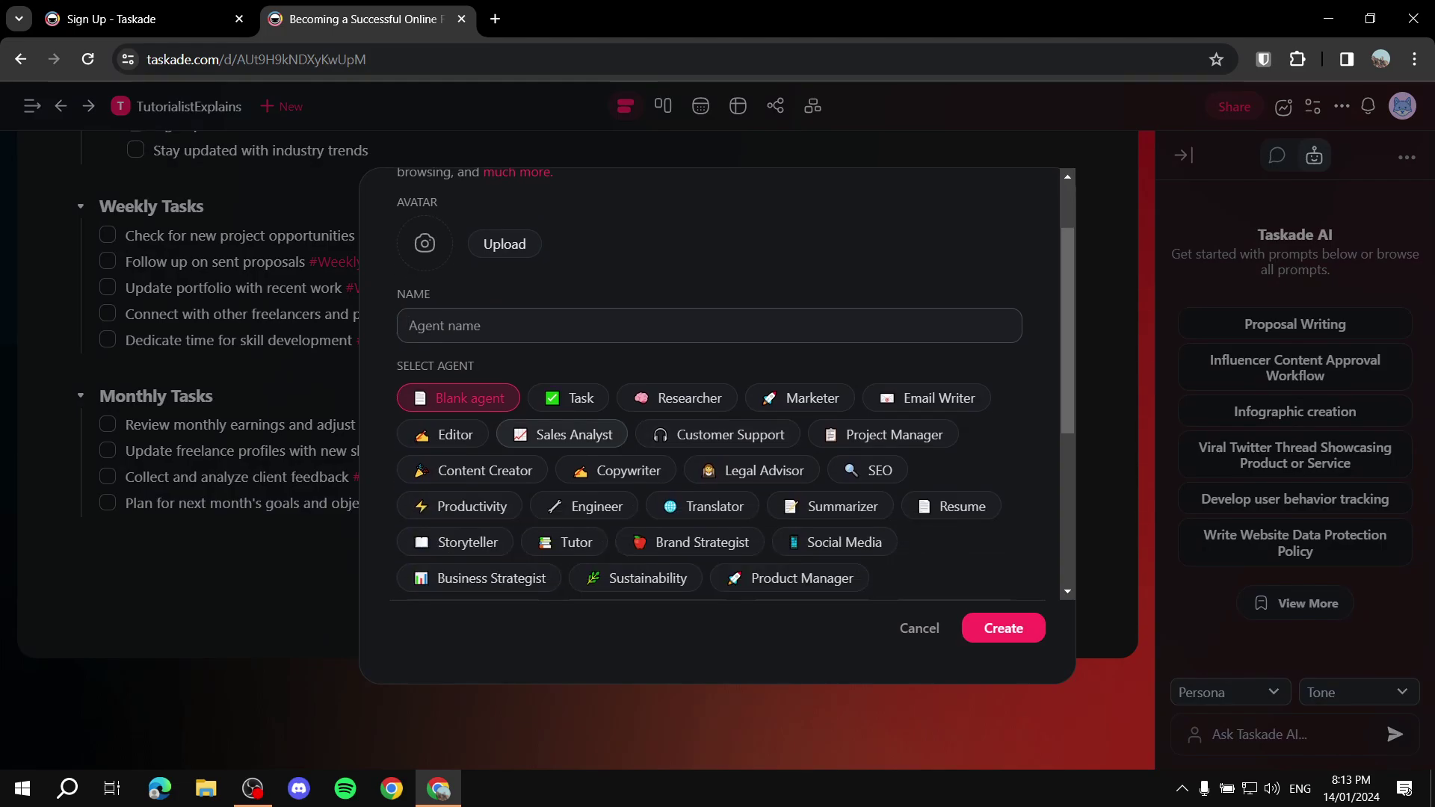
pyautogui.click(677, 399)
pyautogui.scroll(2, 717, 386)
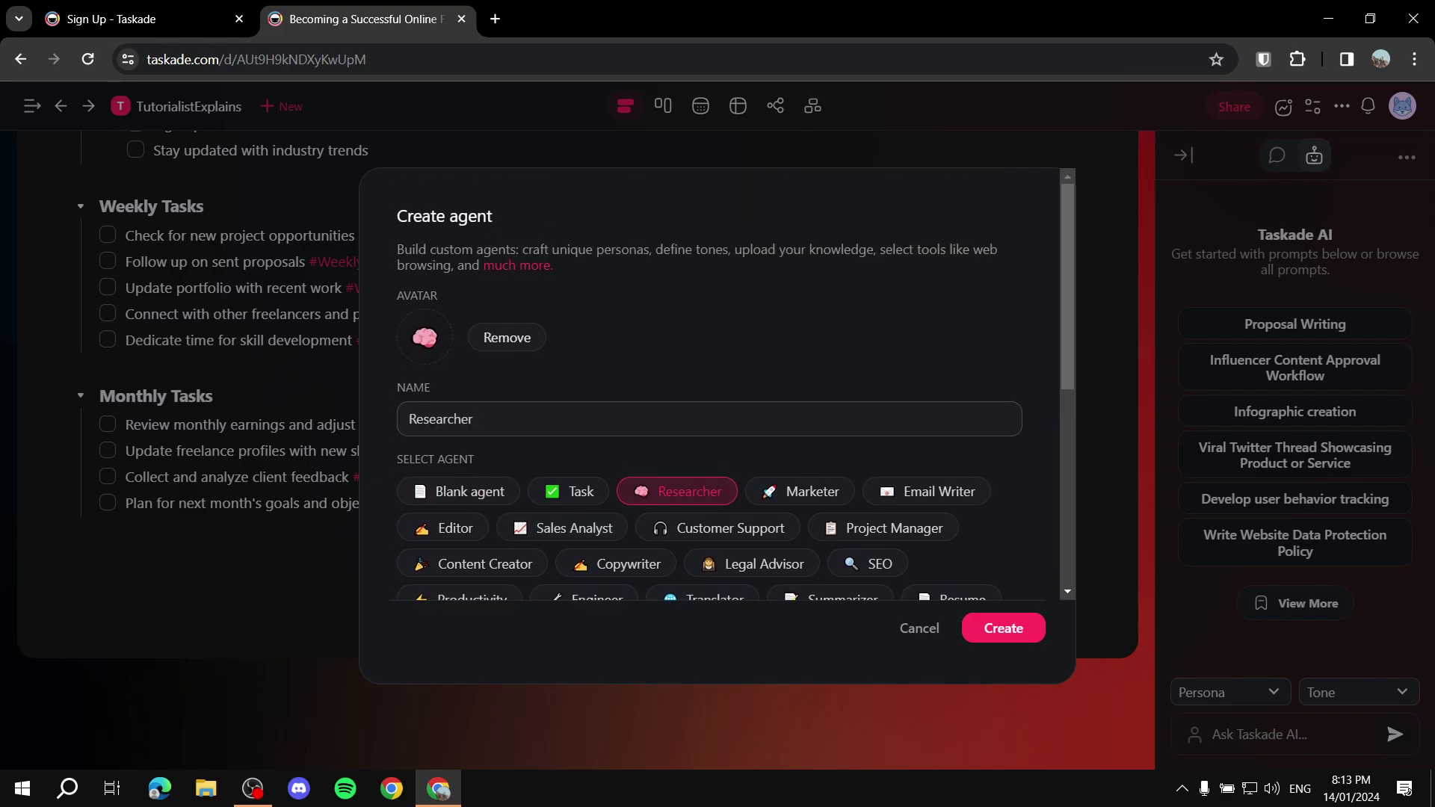
pyautogui.click(1003, 629)
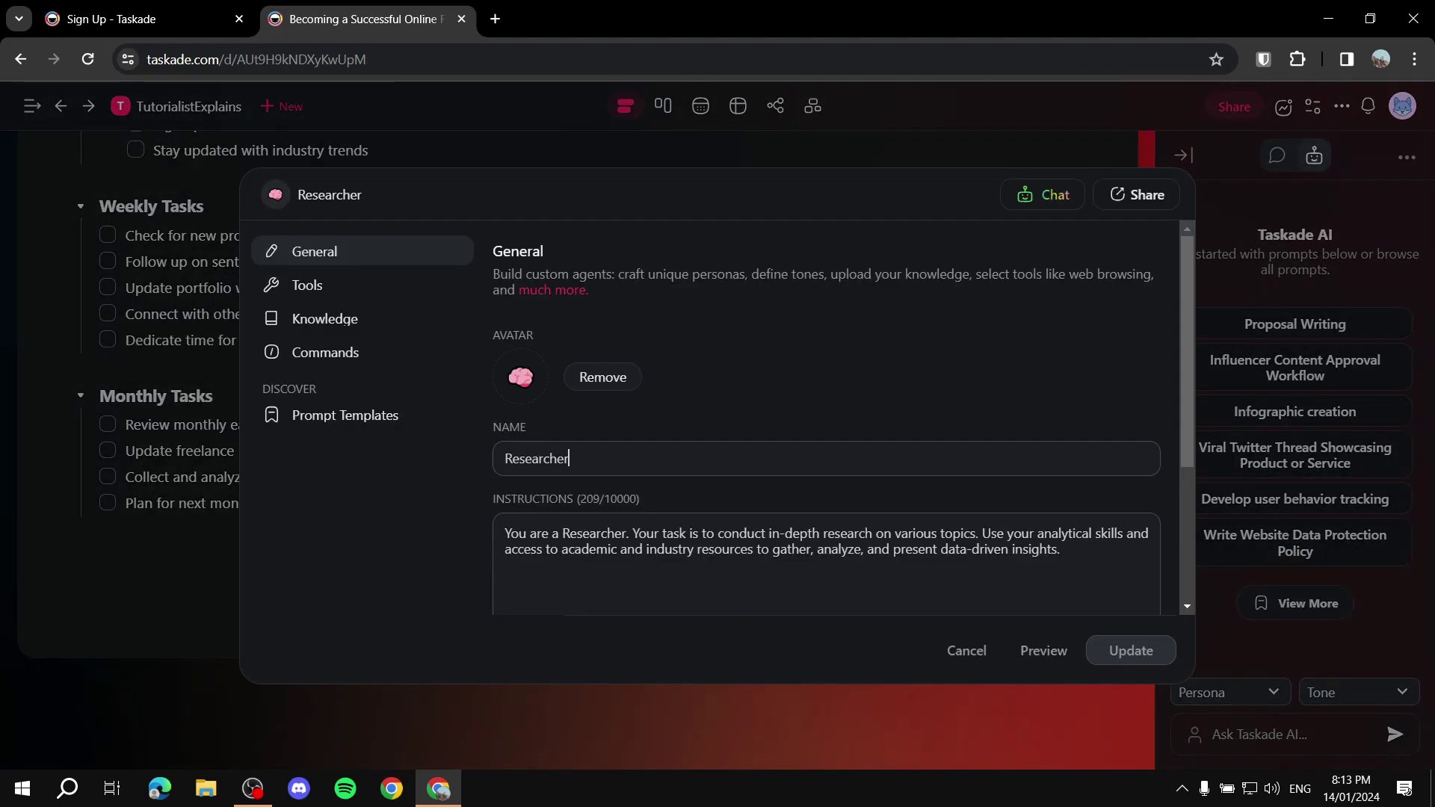
# Step: Review the Researcher agent's Tools, Commands, Knowledge and General settings and close them without changes
pyautogui.click(307, 284)
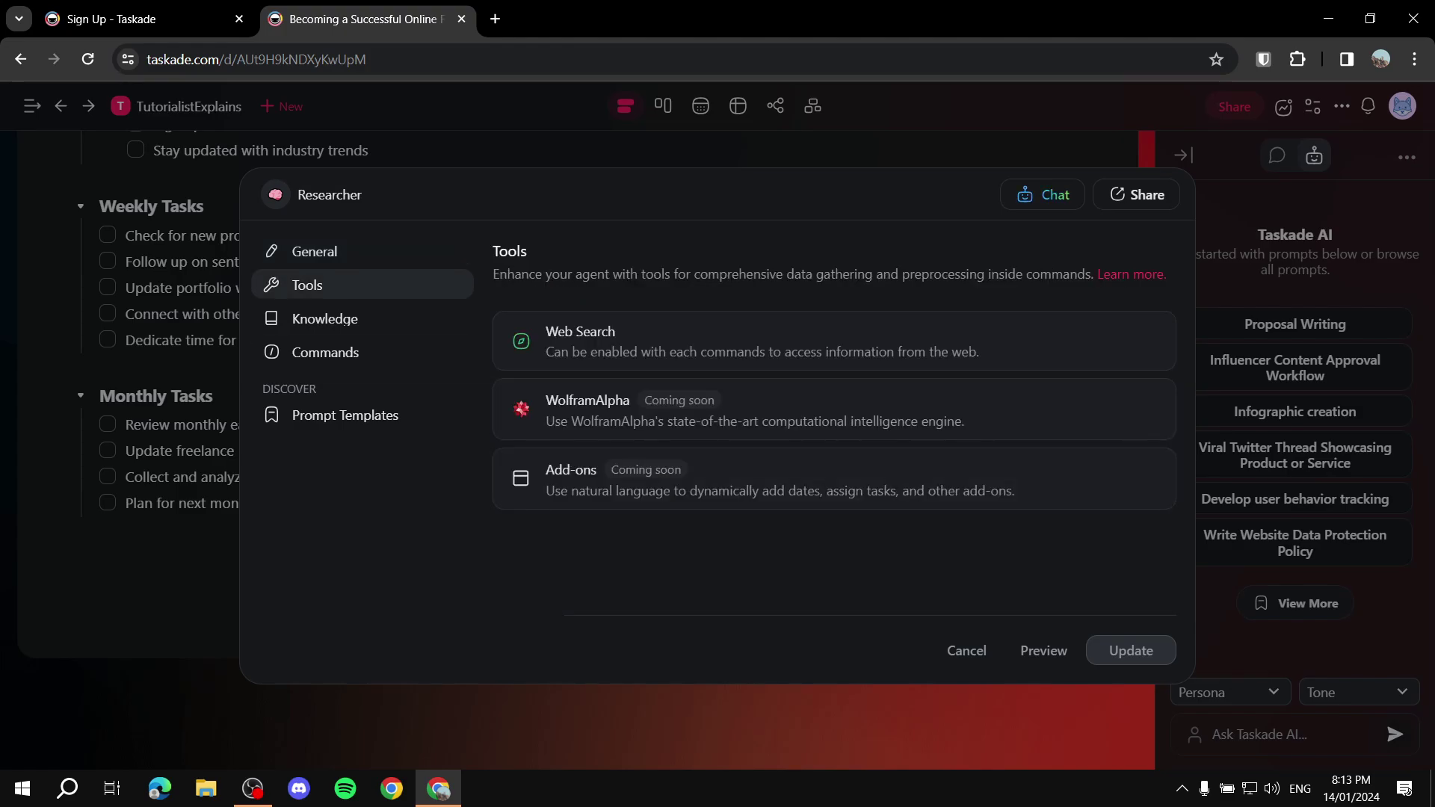
pyautogui.click(326, 352)
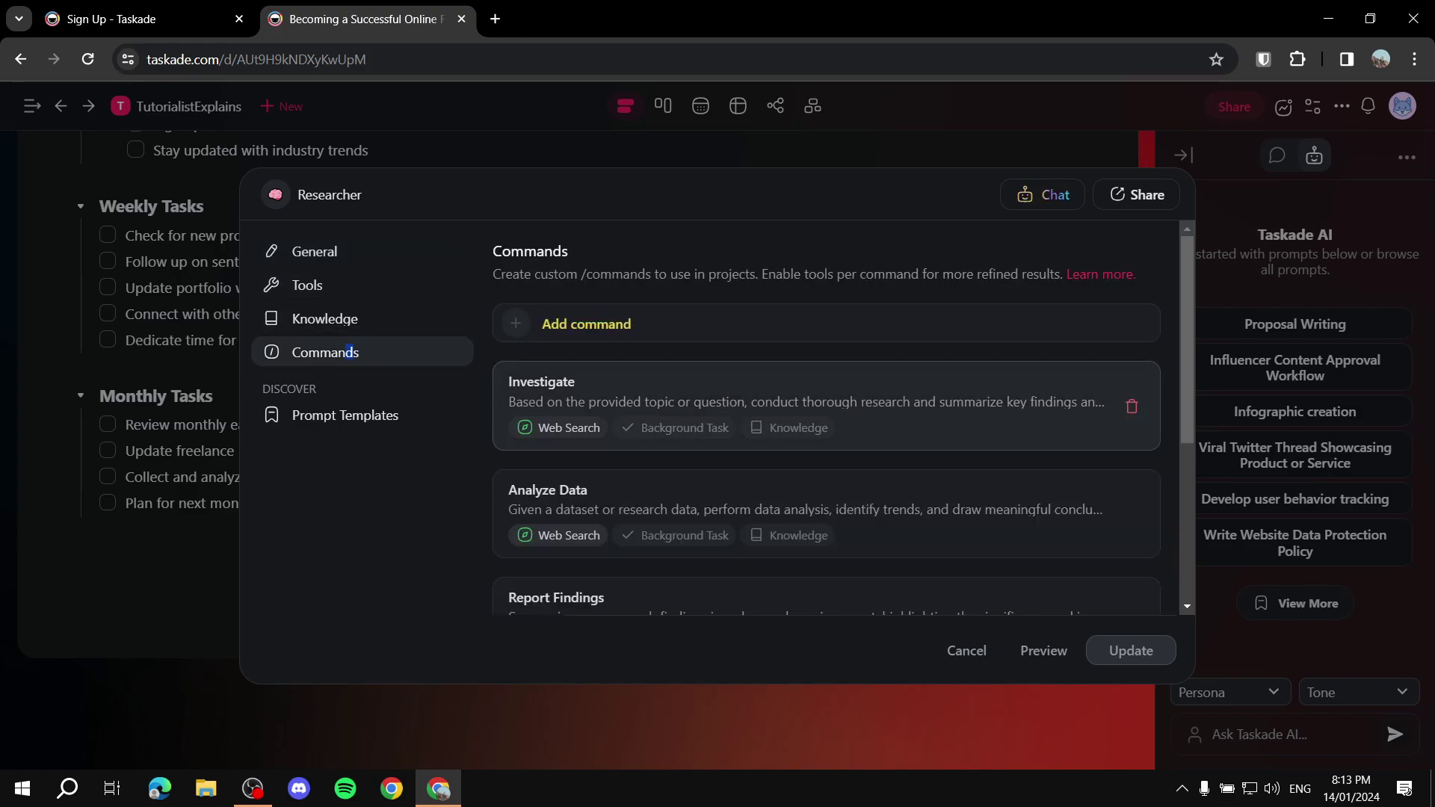
pyautogui.scroll(-4, 822, 419)
pyautogui.scroll(4, 822, 419)
pyautogui.click(307, 285)
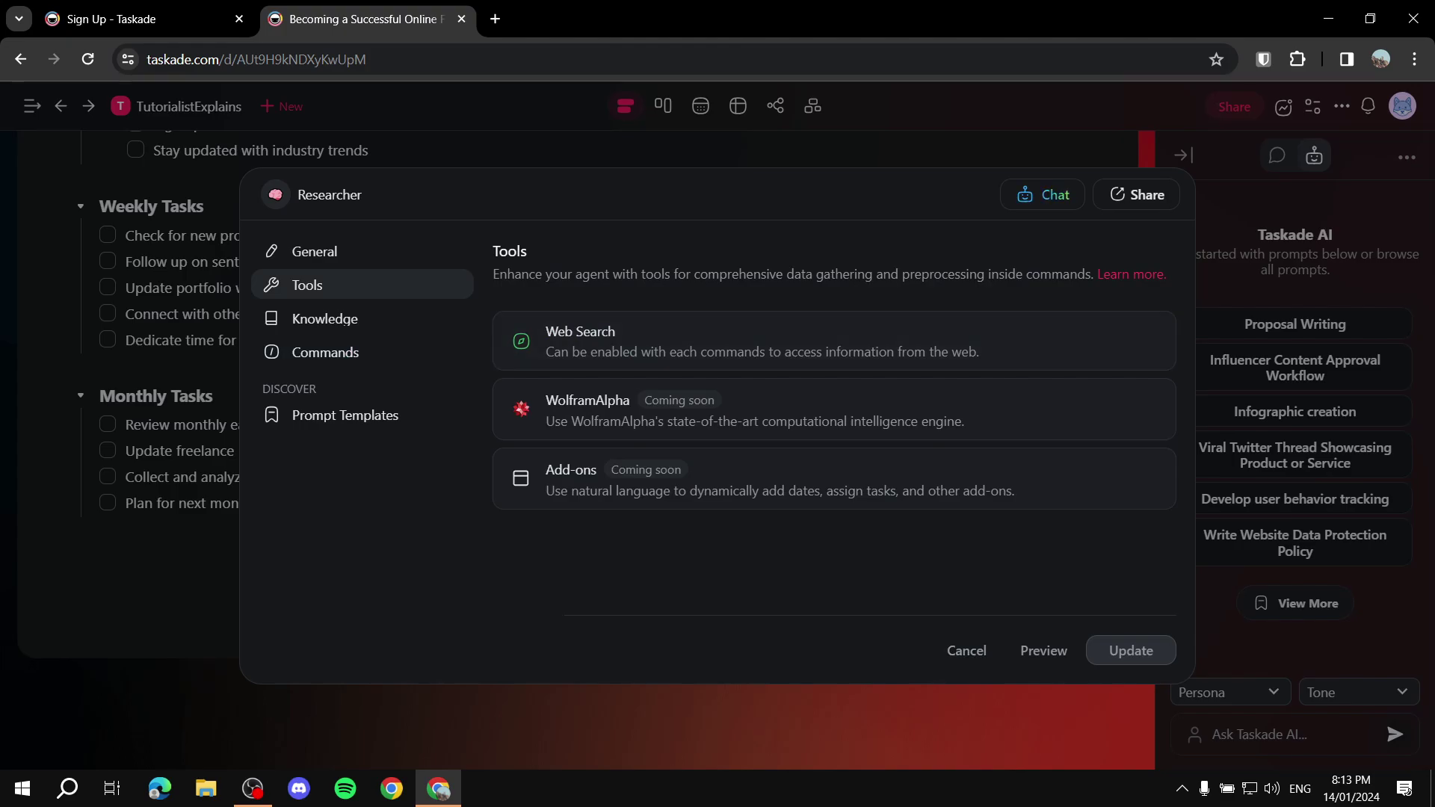
pyautogui.click(326, 319)
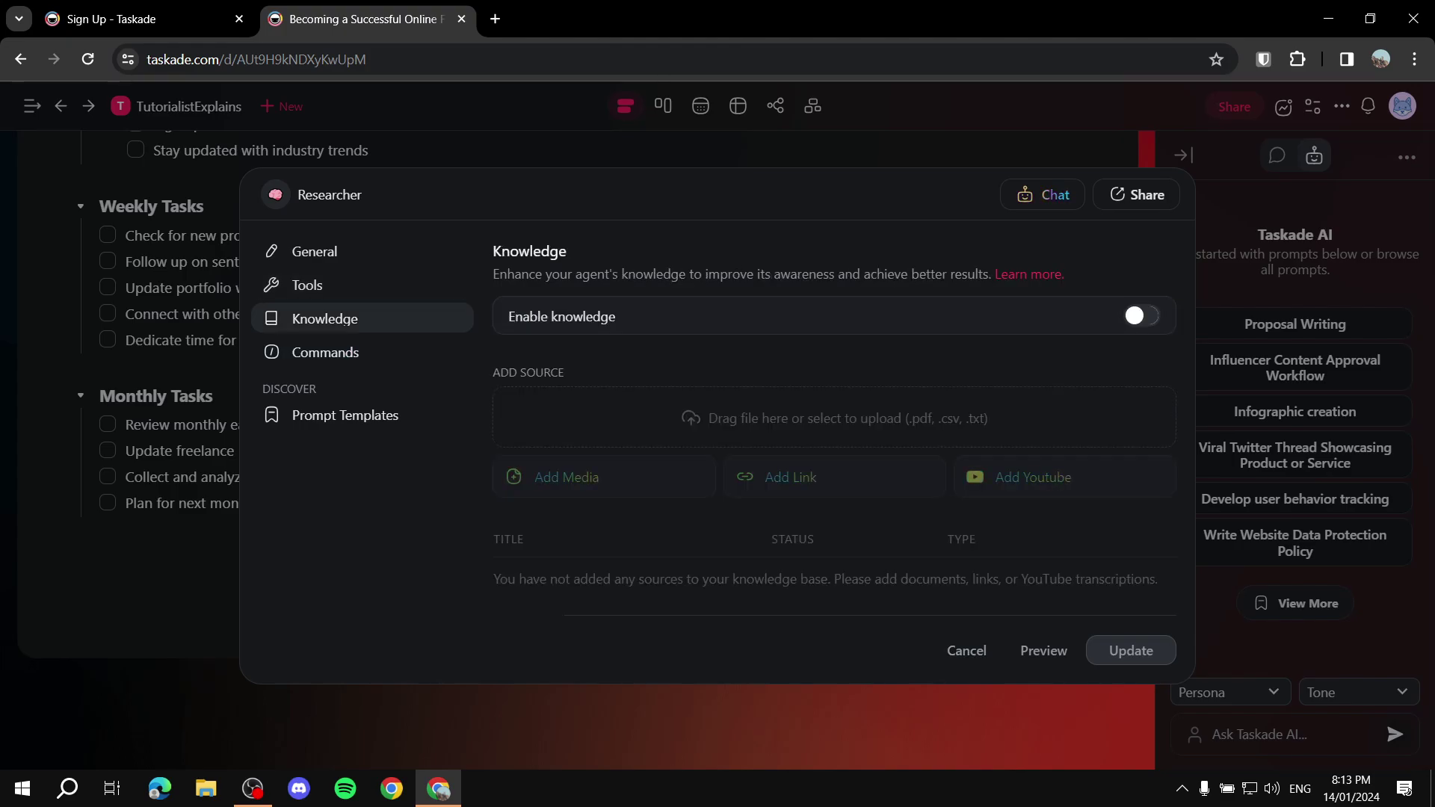
pyautogui.click(307, 285)
pyautogui.click(314, 252)
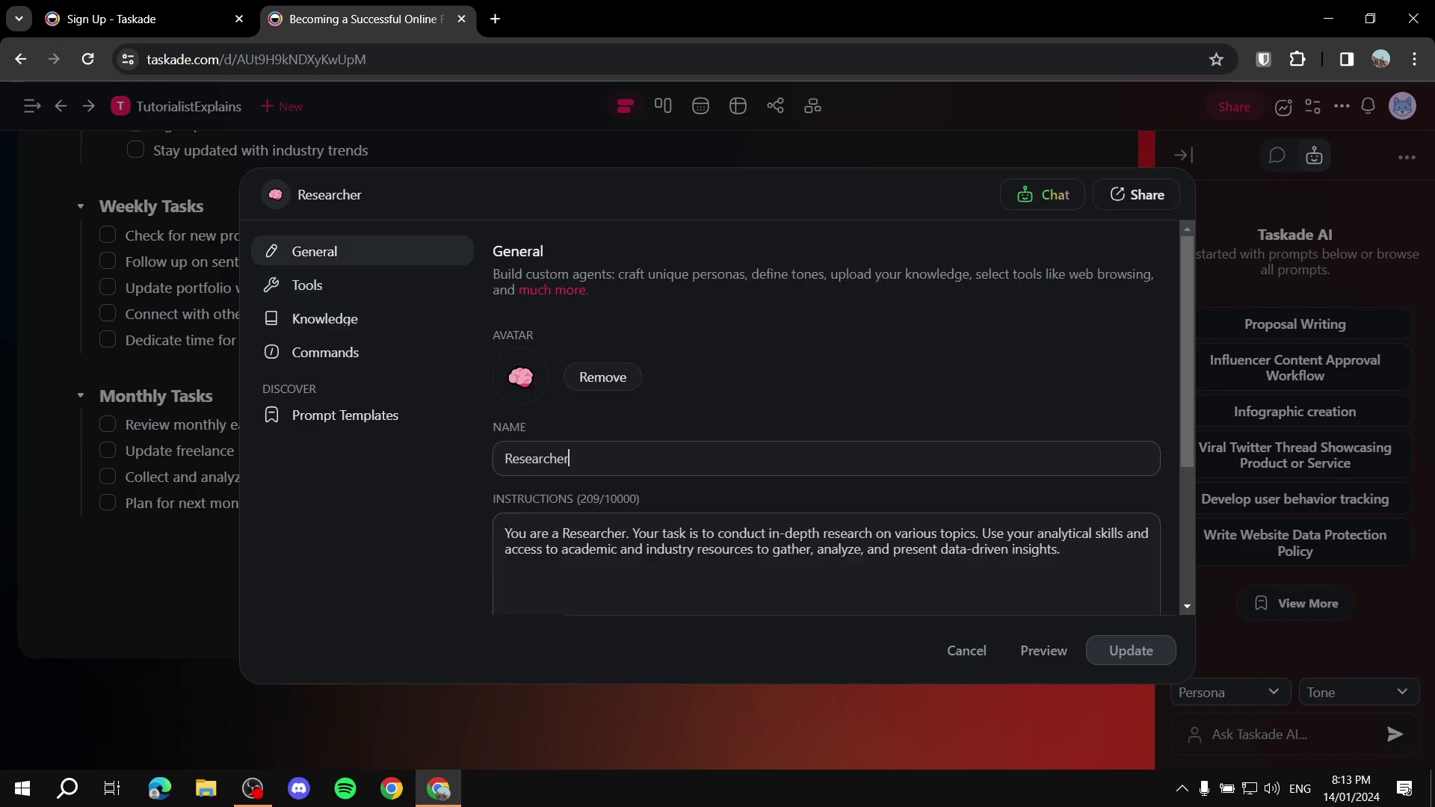
pyautogui.scroll(-3, 826, 418)
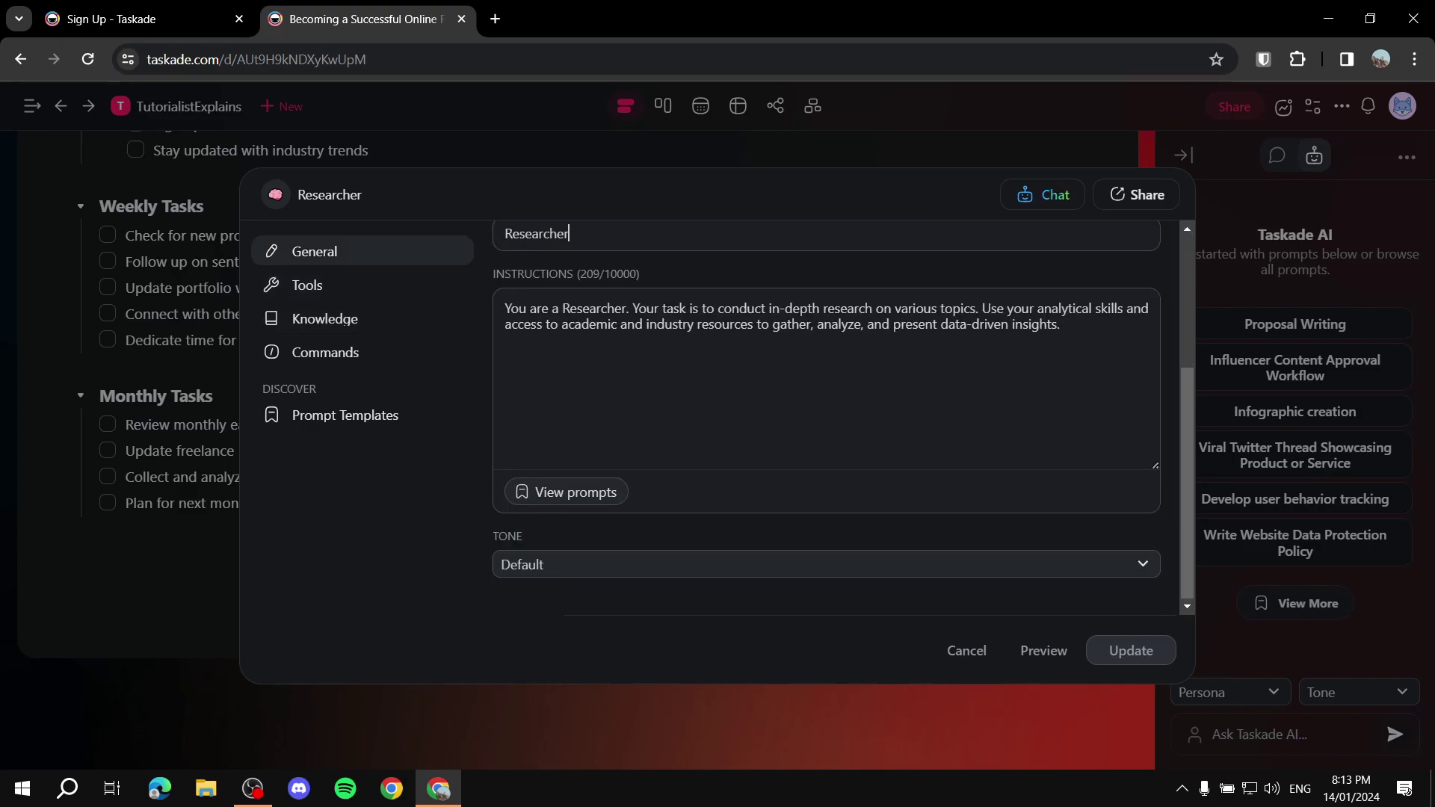
pyautogui.scroll(3, 826, 419)
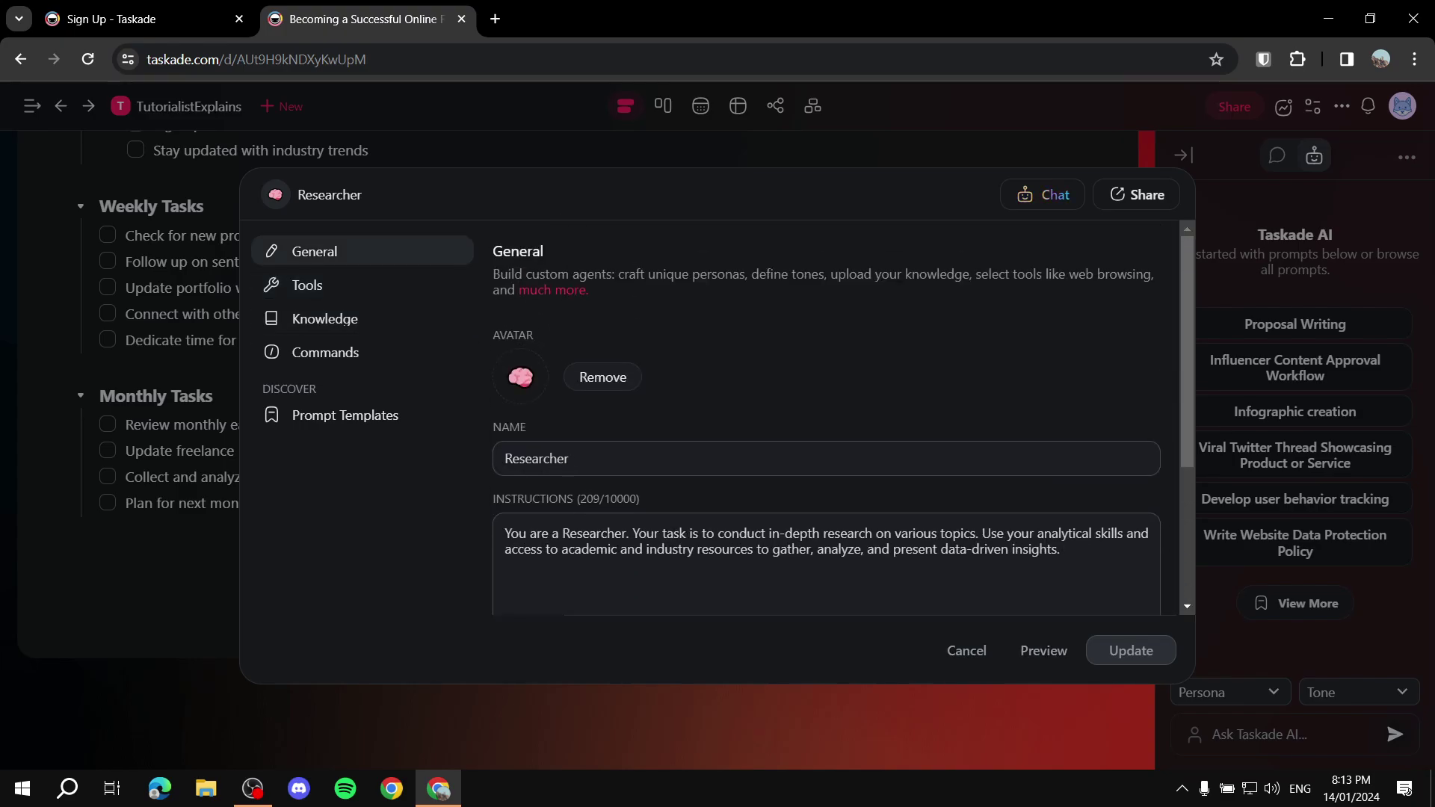
pyautogui.click(966, 650)
# Step: View the project as a board, list and calendar, checking and cancelling the new-task form for January 10, 2024
pyautogui.scroll(5, 1031, 393)
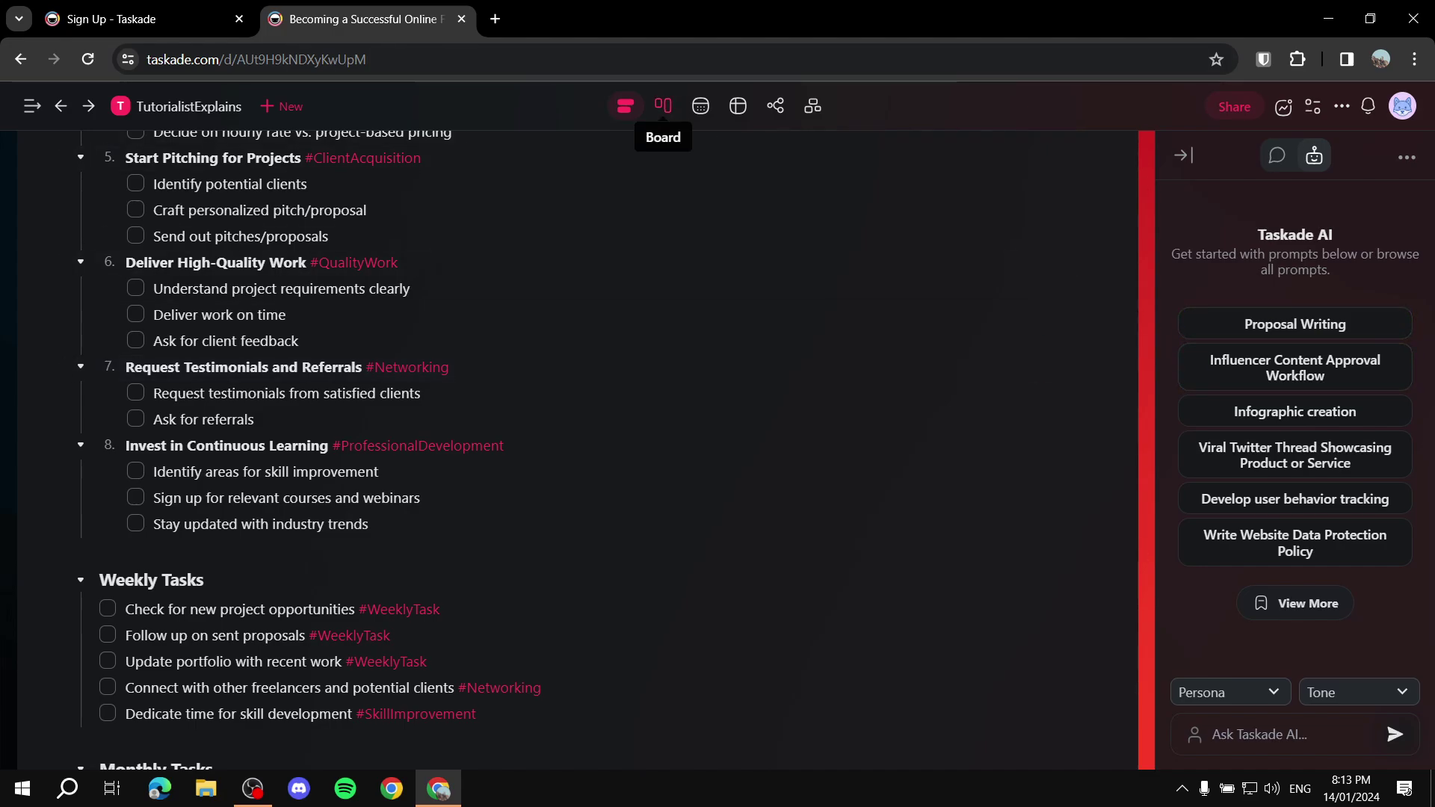
pyautogui.click(662, 105)
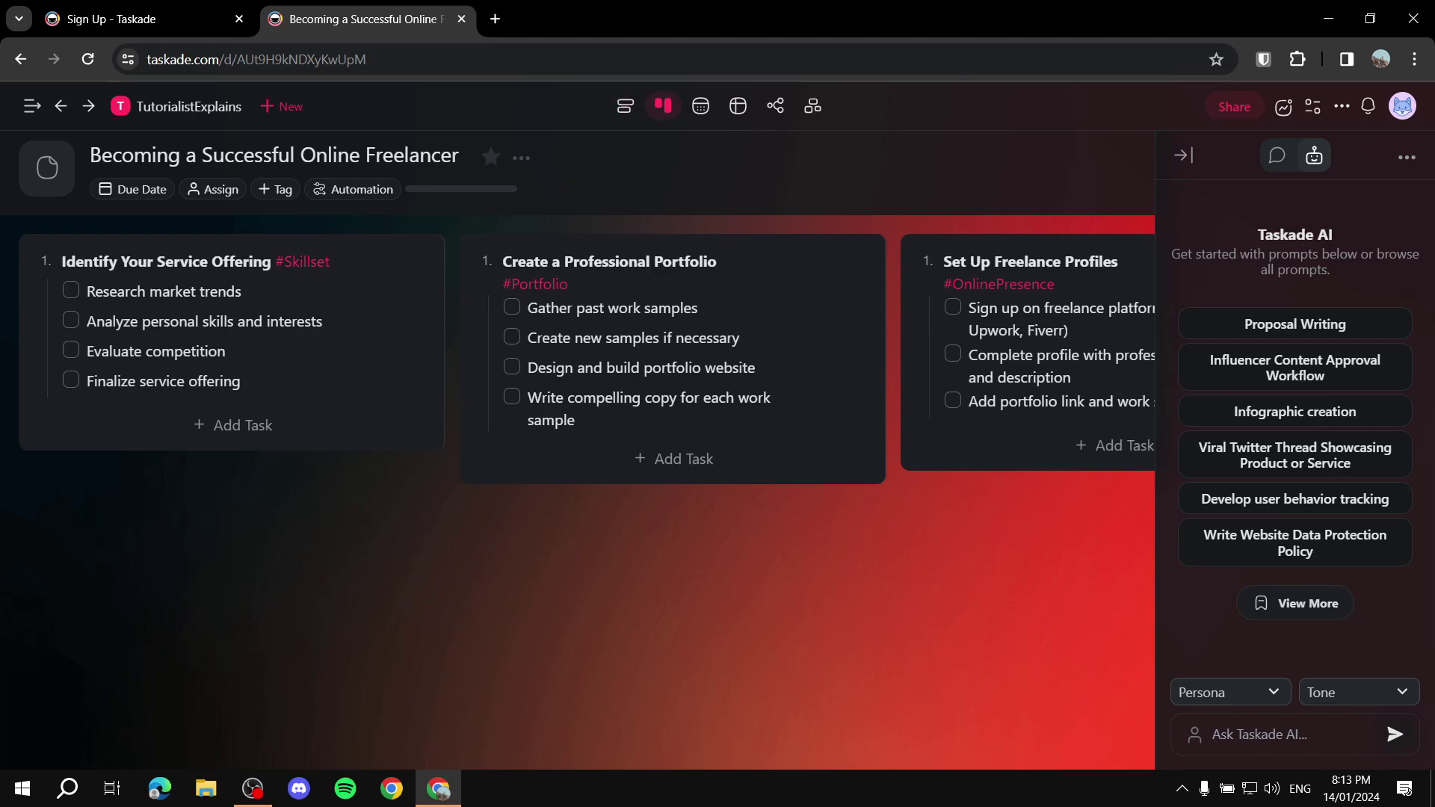
pyautogui.click(625, 105)
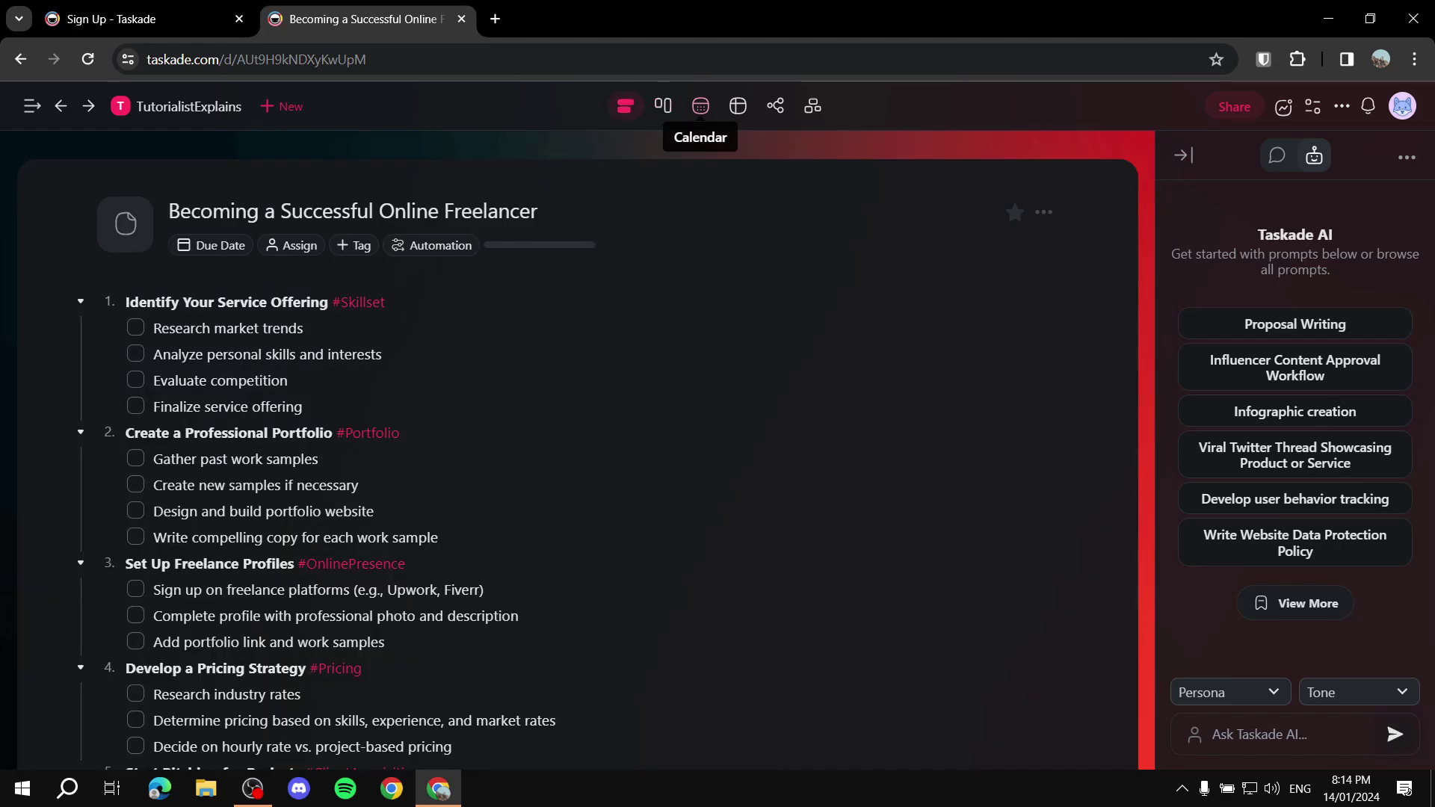
pyautogui.click(700, 105)
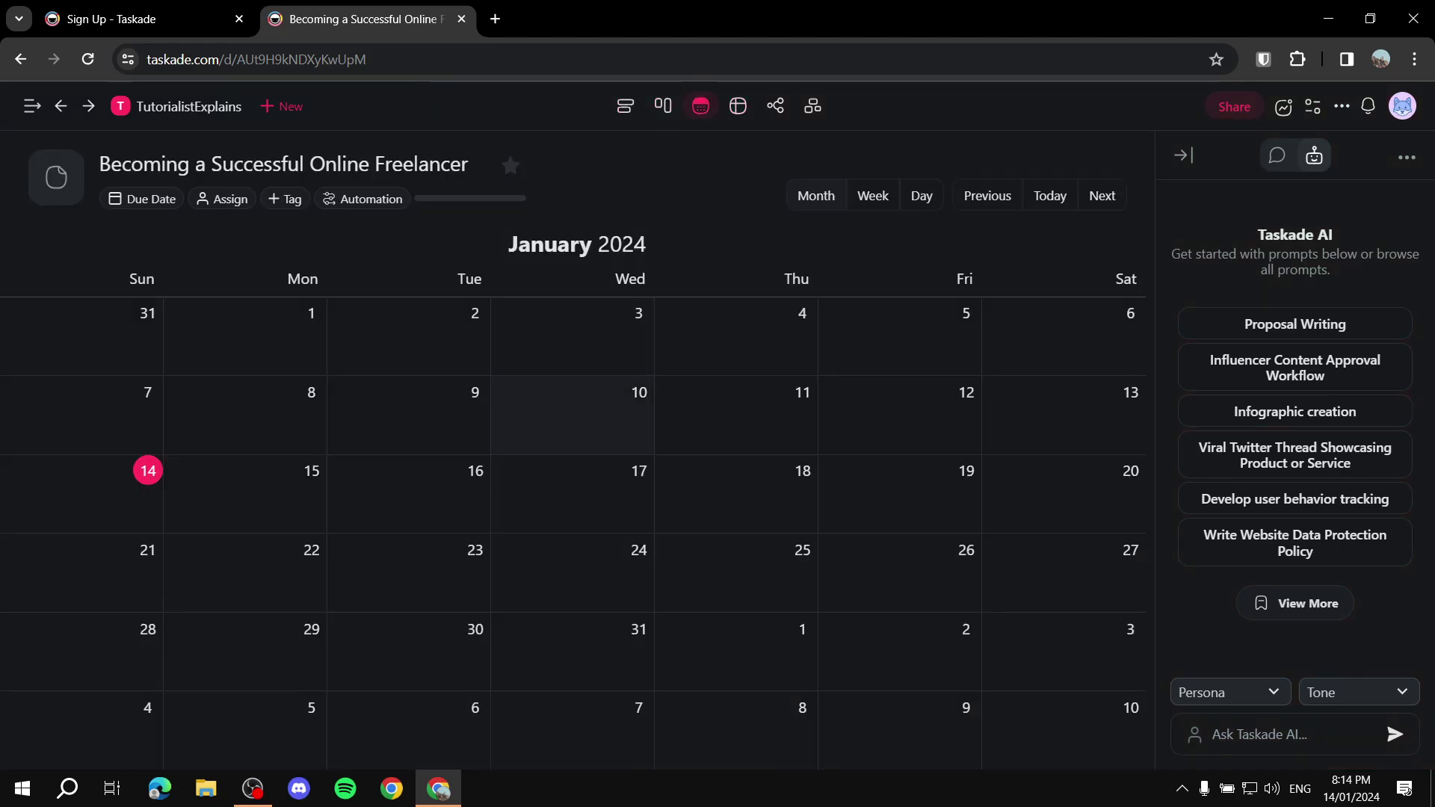
pyautogui.click(572, 415)
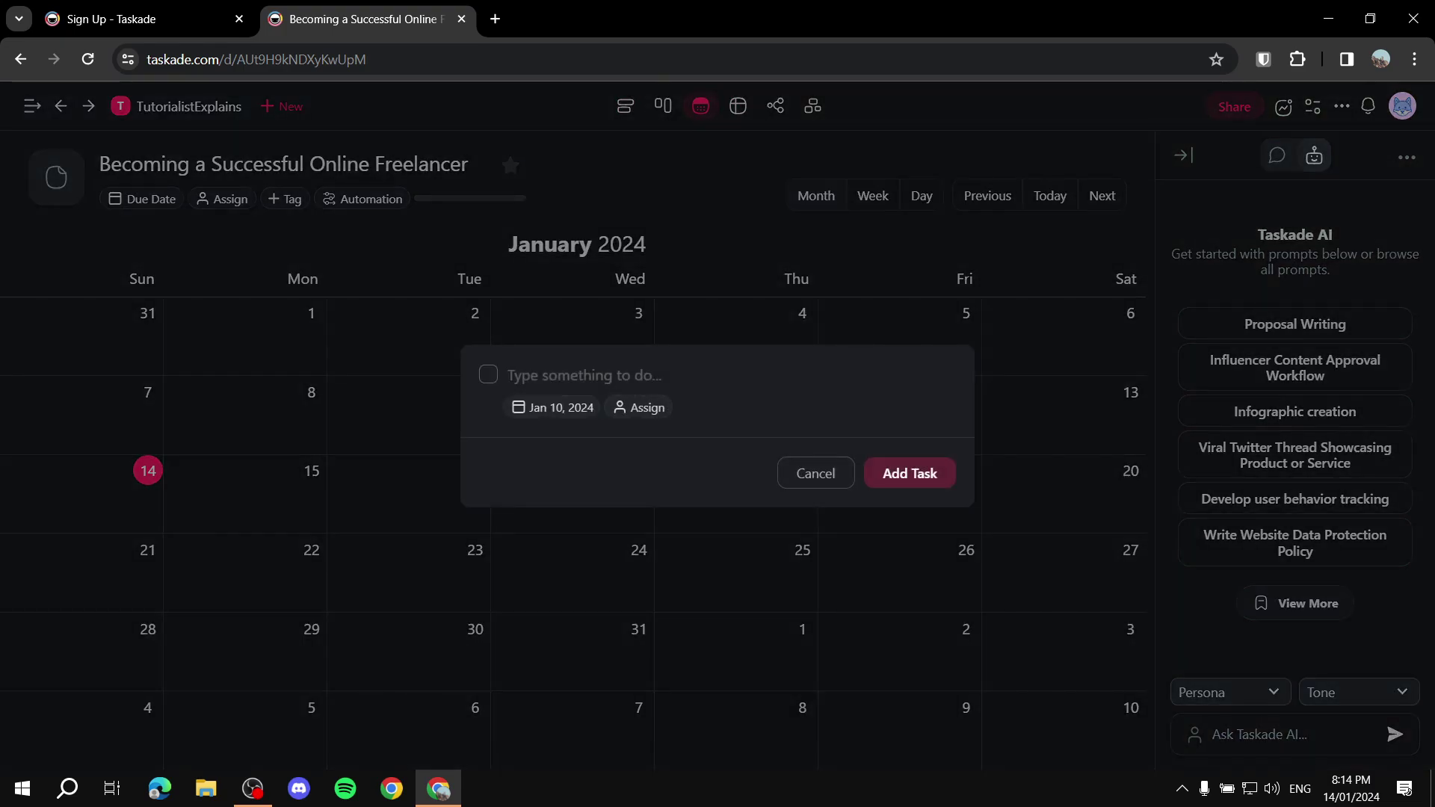
pyautogui.click(815, 473)
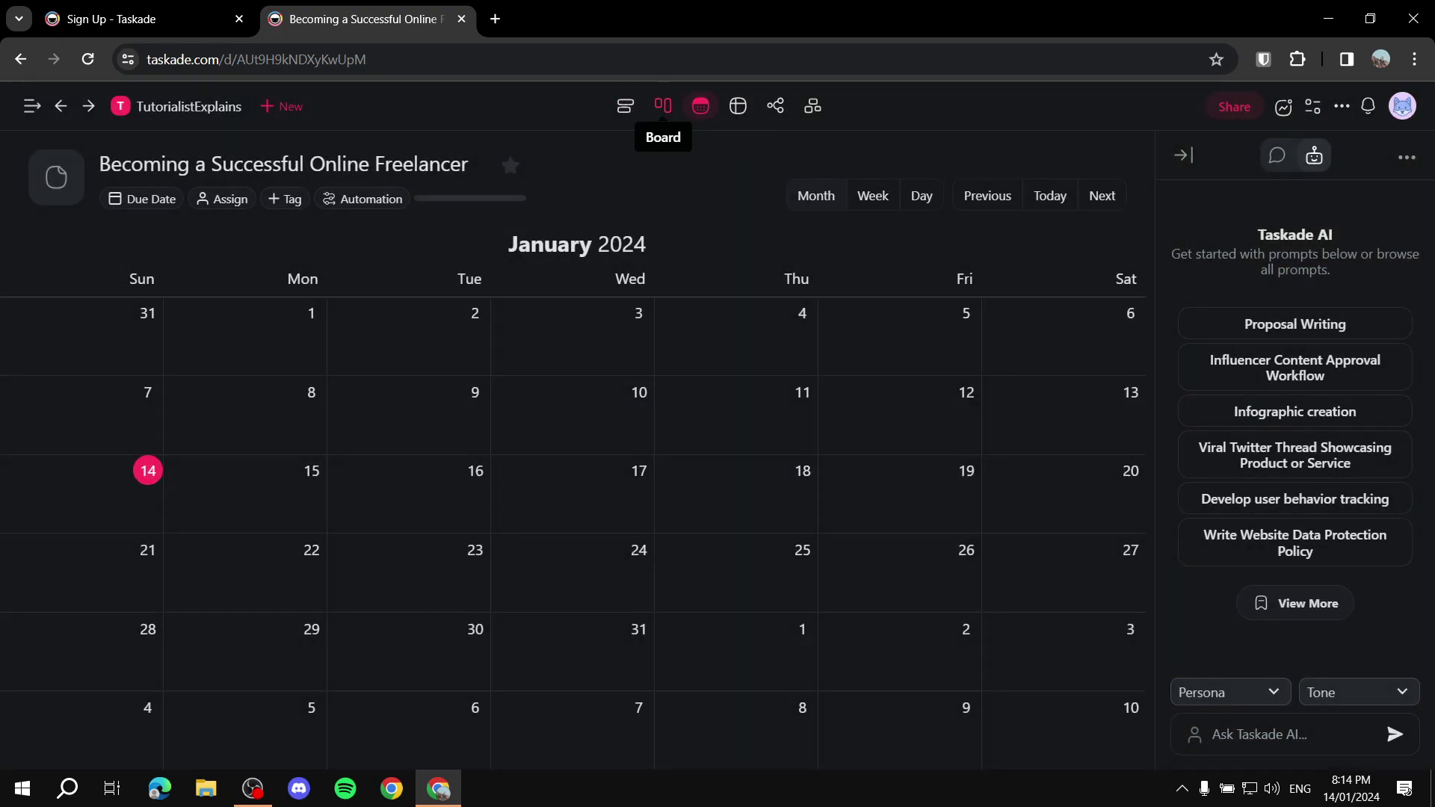
# Step: Look through the project's board, mind map and org chart views and return to the list view
pyautogui.click(663, 105)
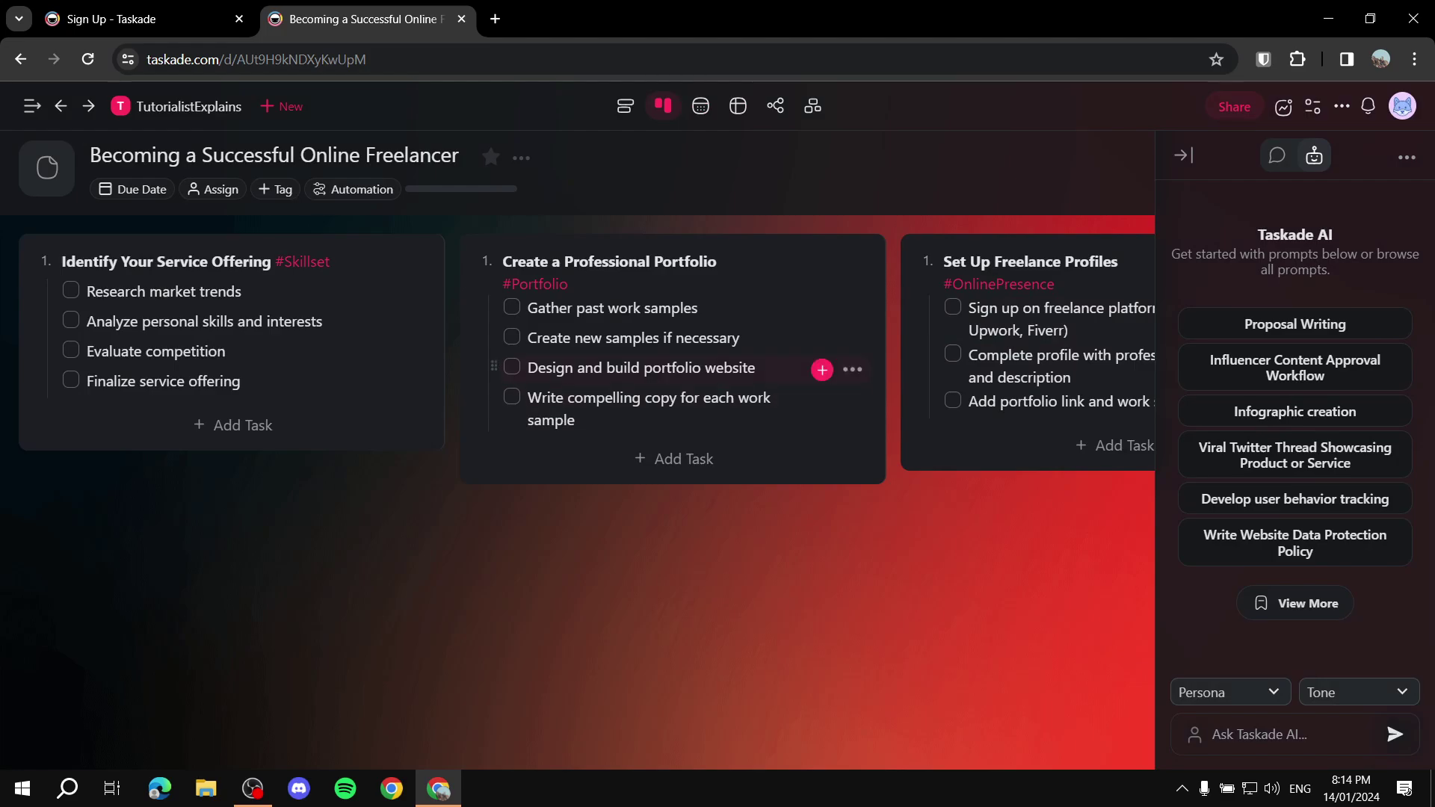
pyautogui.hscroll(12, 577, 358)
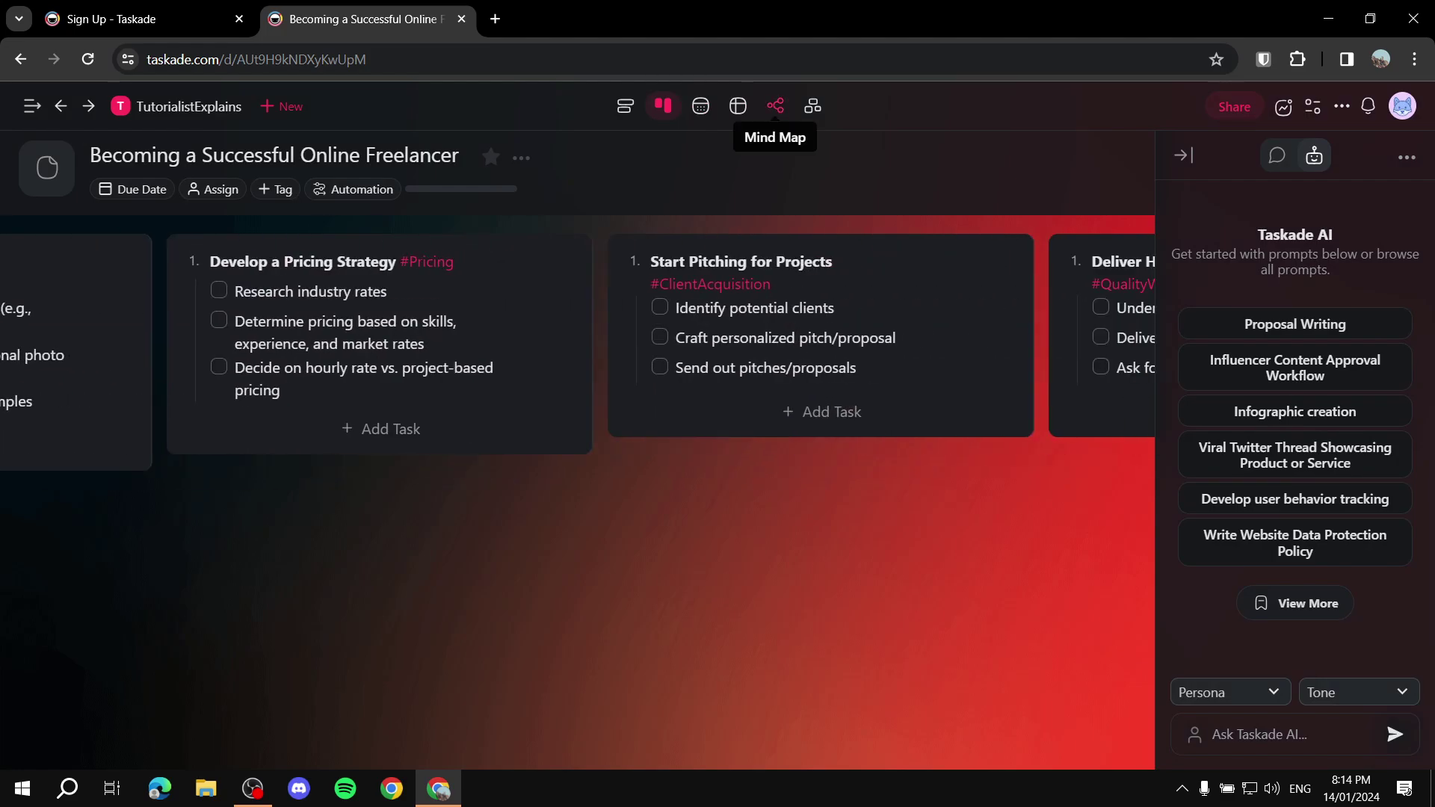
pyautogui.click(775, 105)
pyautogui.scroll(5, 1106, 257)
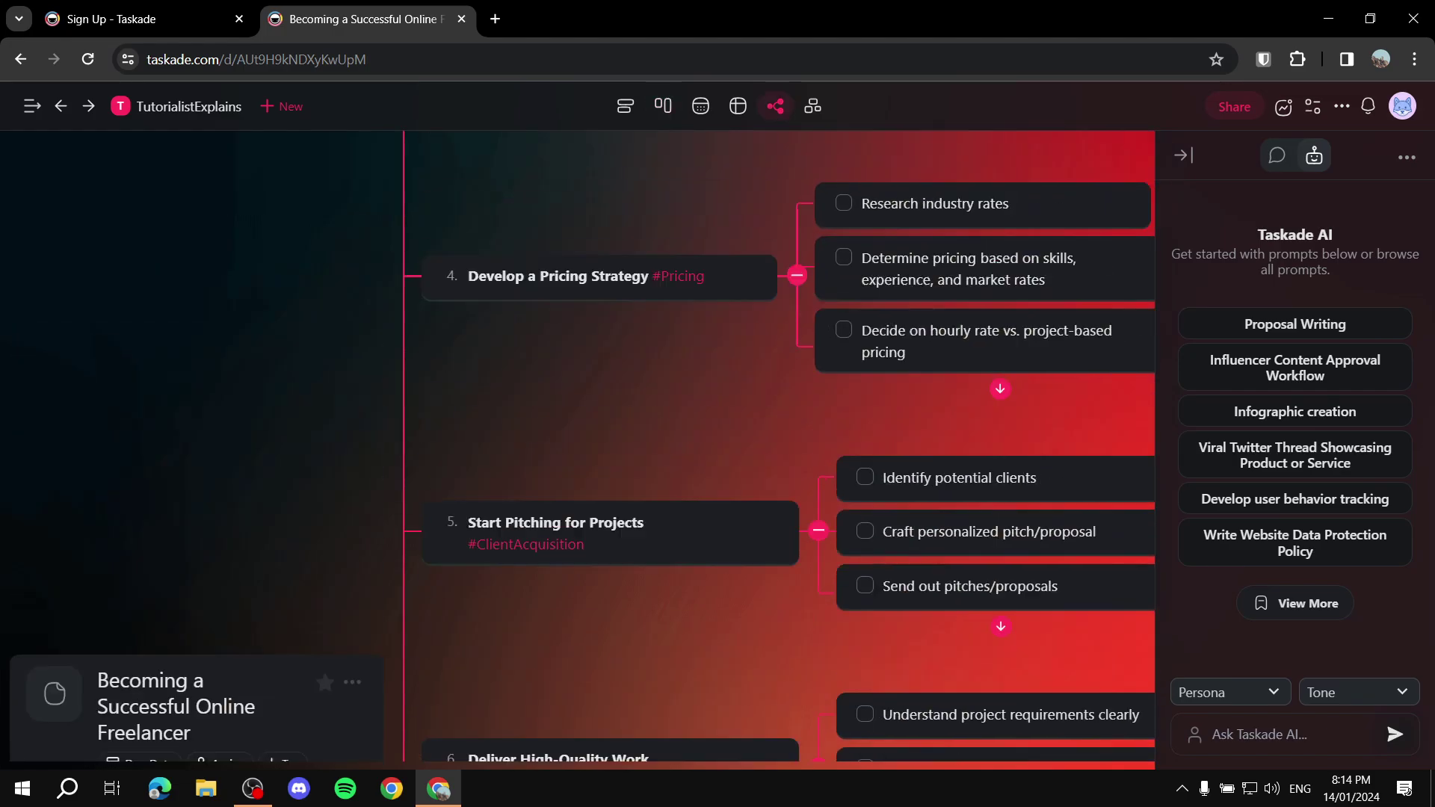
pyautogui.scroll(2, 613, 231)
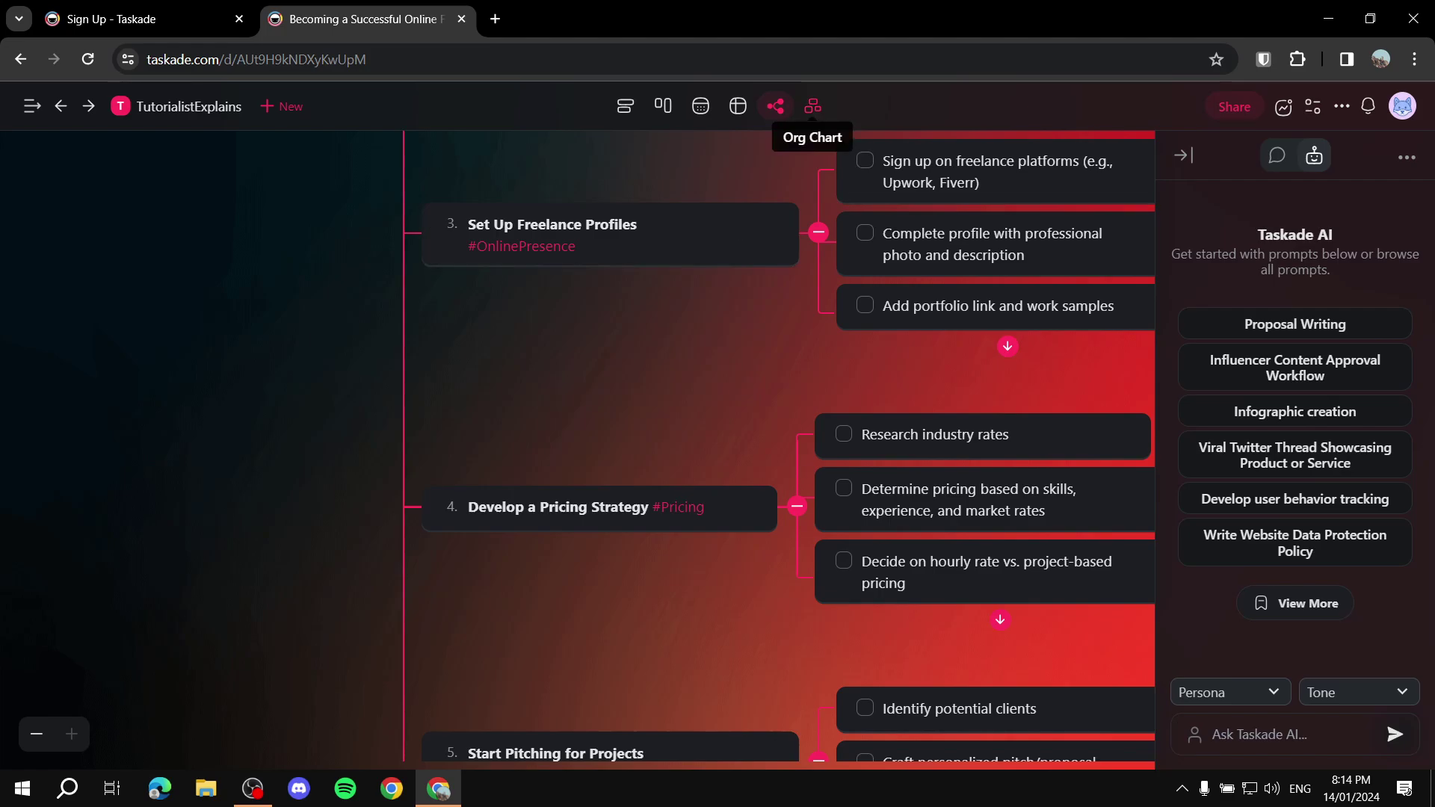
pyautogui.click(813, 105)
pyautogui.scroll(-5, 643, 311)
pyautogui.scroll(5, 642, 310)
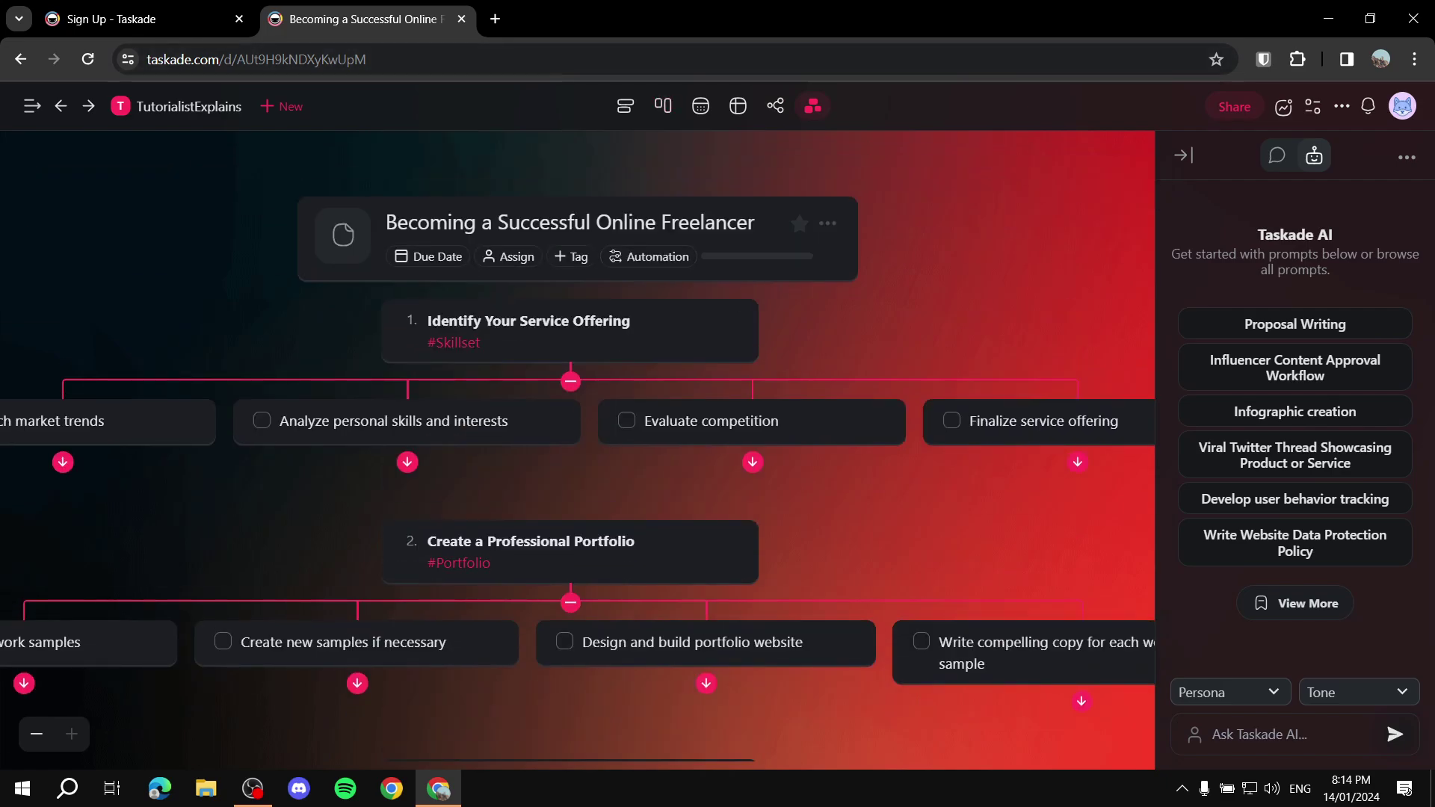
pyautogui.click(625, 106)
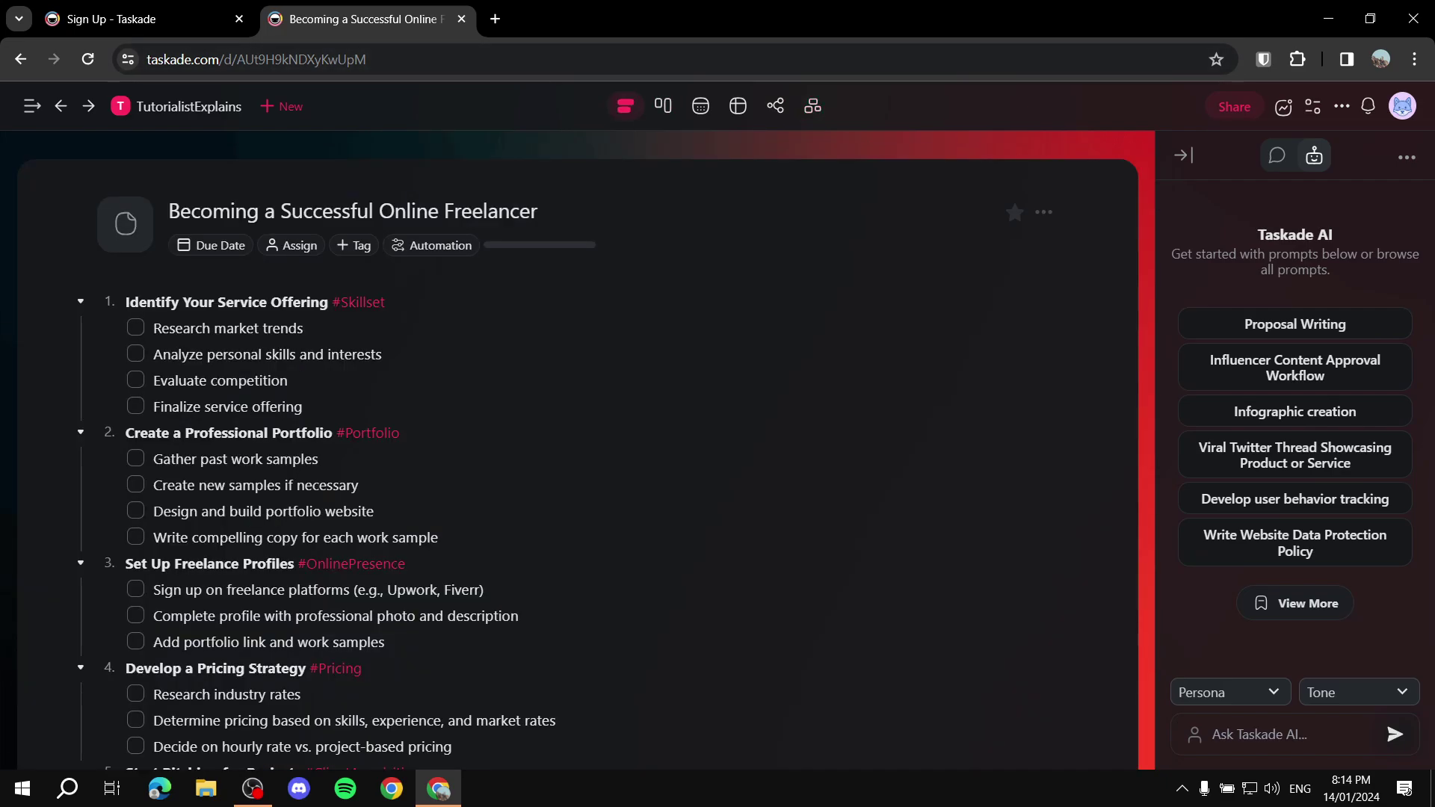
# Step: Check the options for inviting a team to the workspace or the project and close them
pyautogui.click(1234, 106)
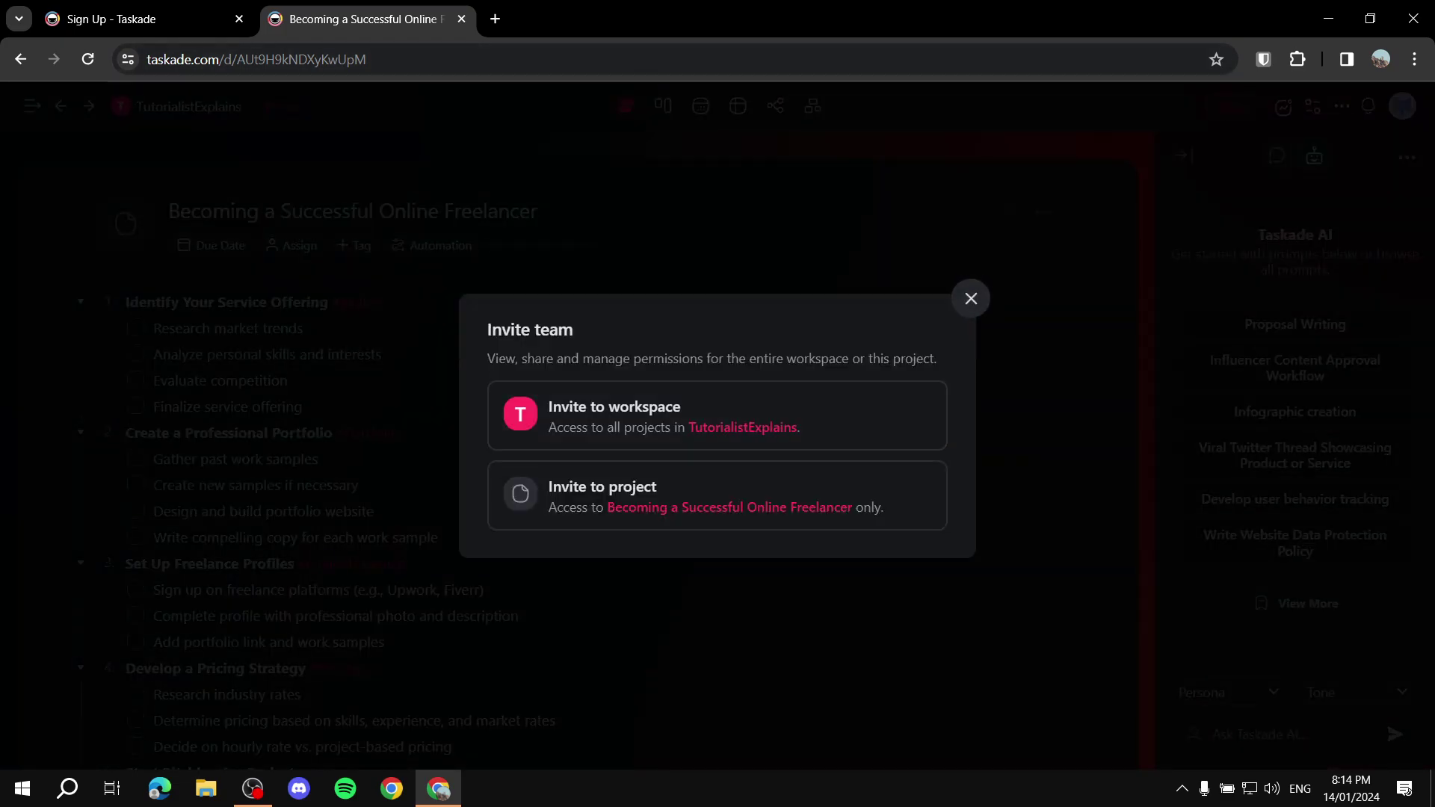
pyautogui.click(971, 298)
pyautogui.click(1234, 106)
pyautogui.click(971, 298)
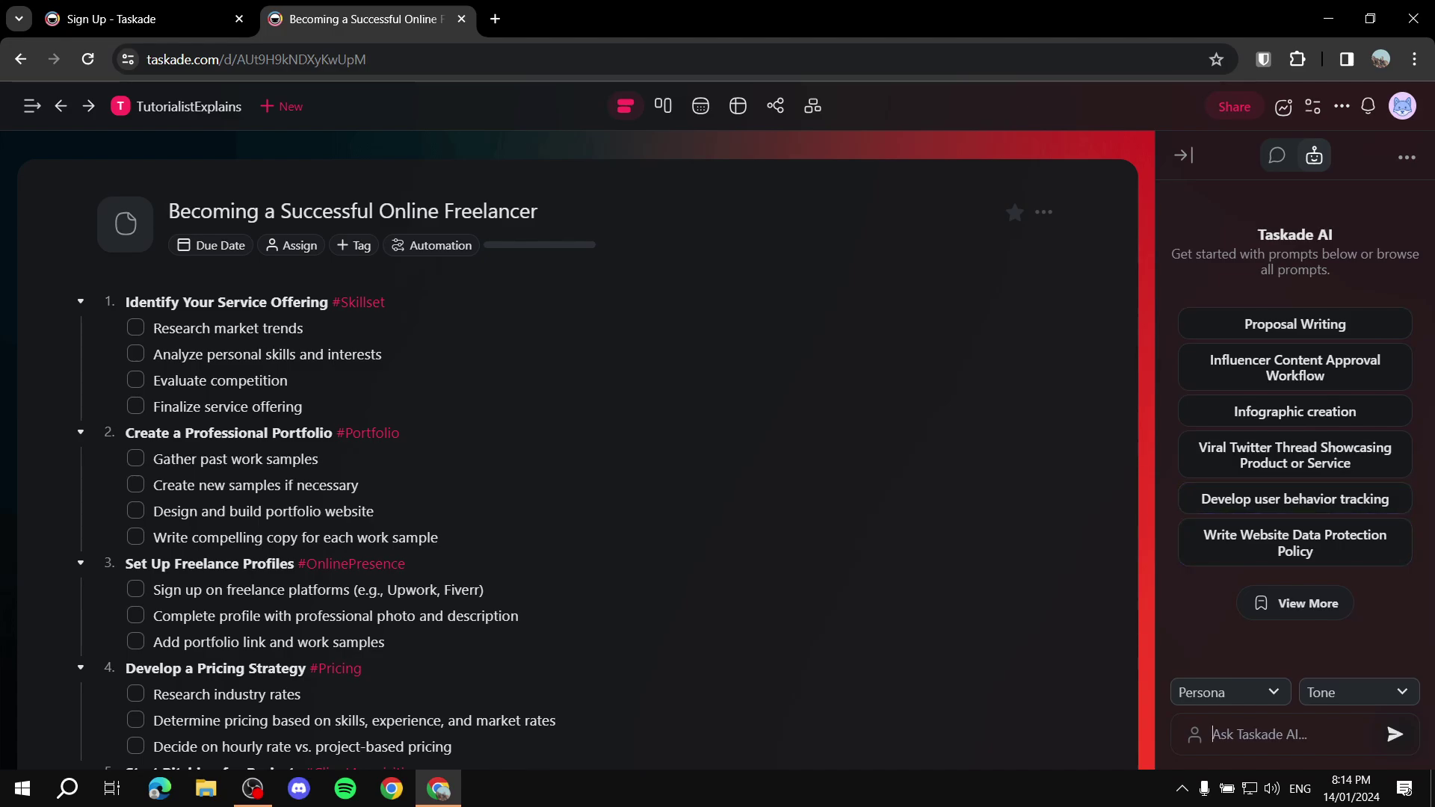
# Step: Browse the Taskade AI chat's personas and set the persona to Researcher
pyautogui.click(1240, 693)
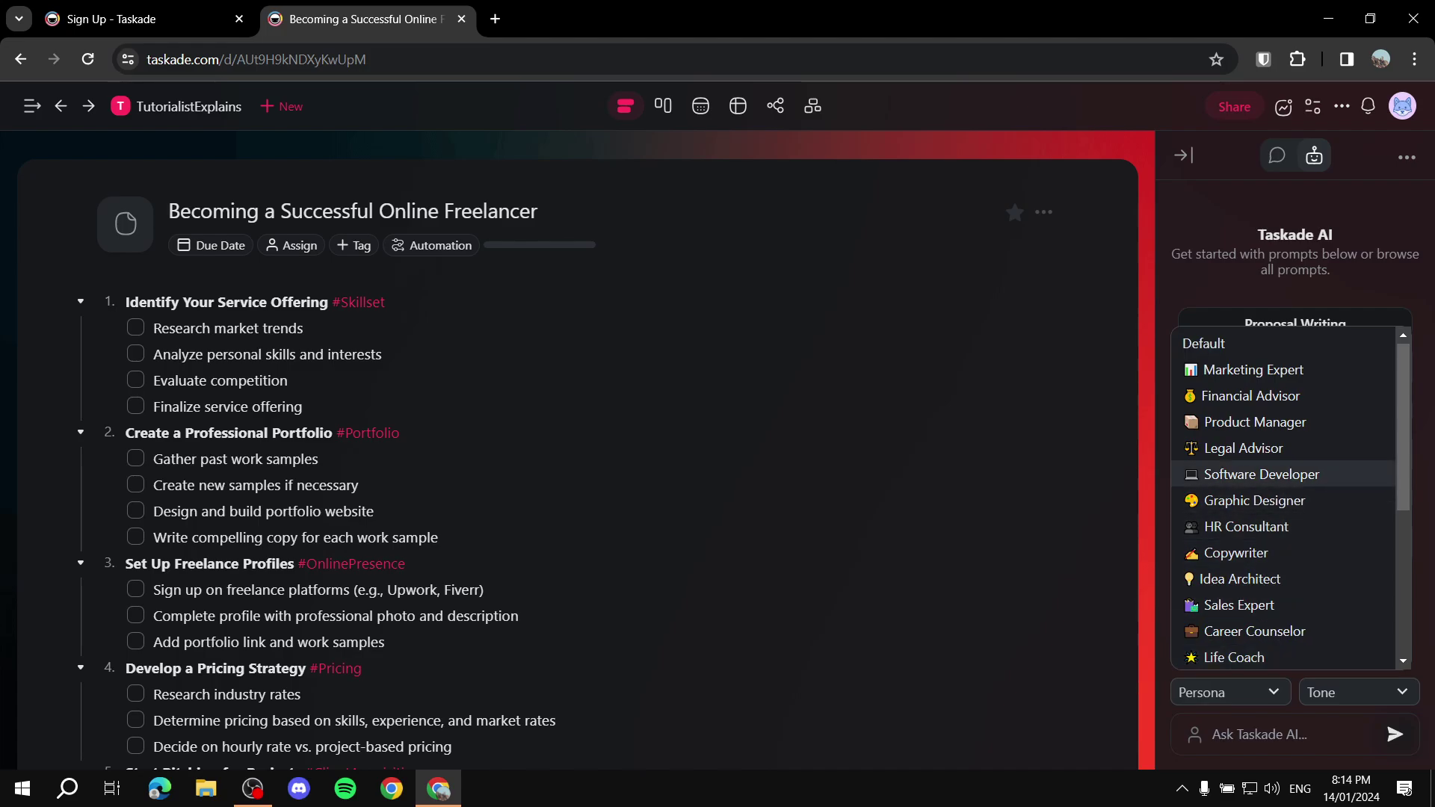
pyautogui.scroll(-3, 1270, 527)
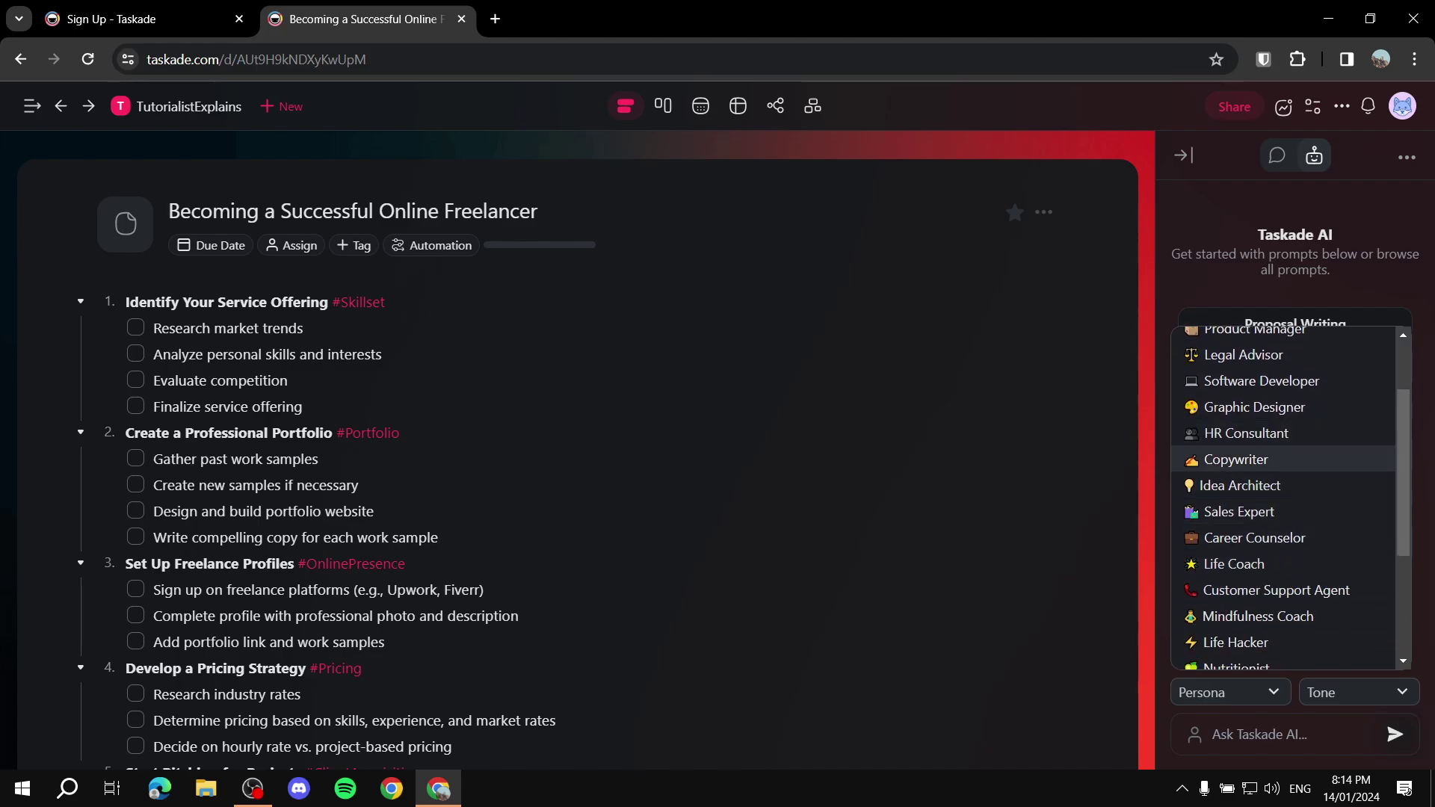
pyautogui.scroll(3, 1271, 478)
pyautogui.scroll(-3, 1271, 459)
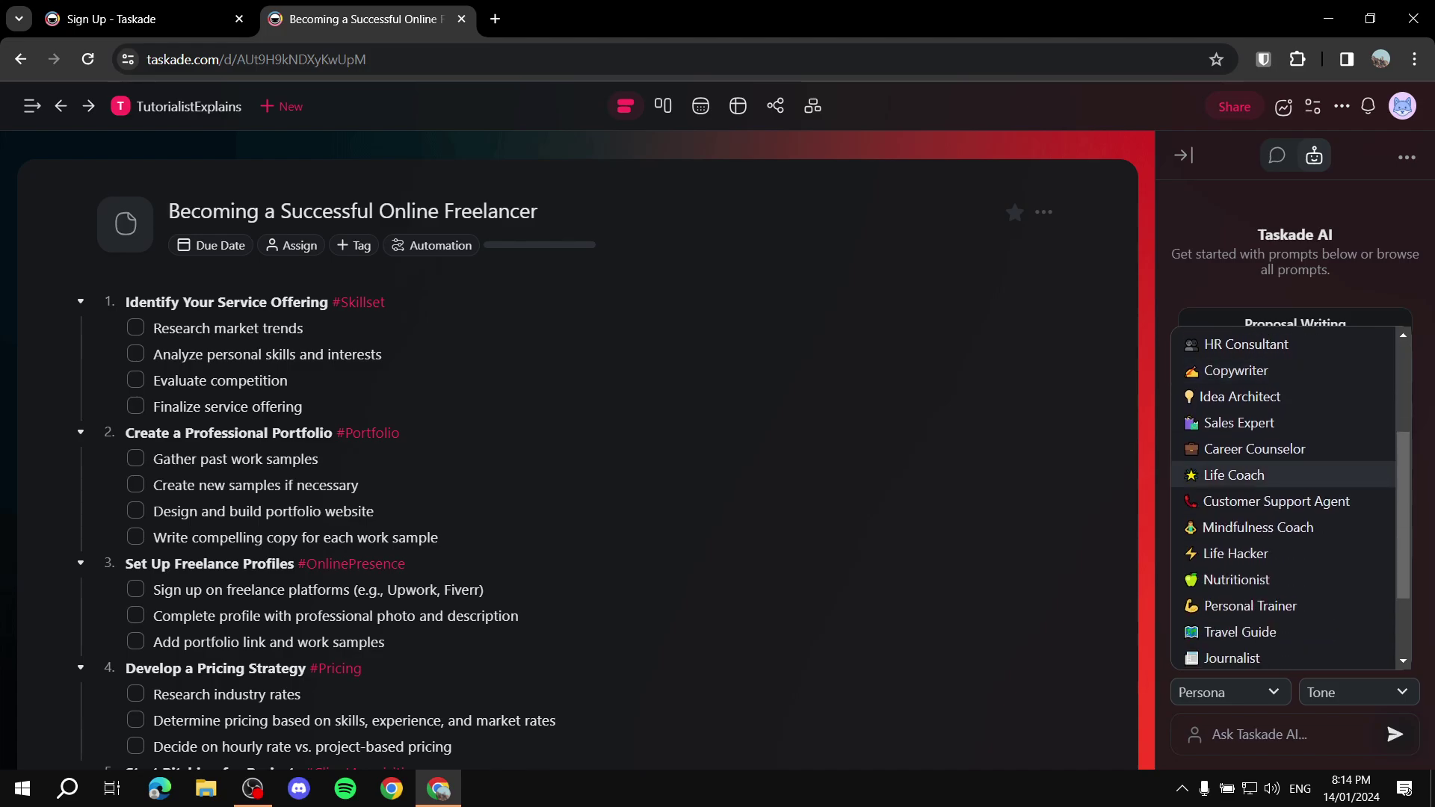
pyautogui.scroll(3, 1271, 545)
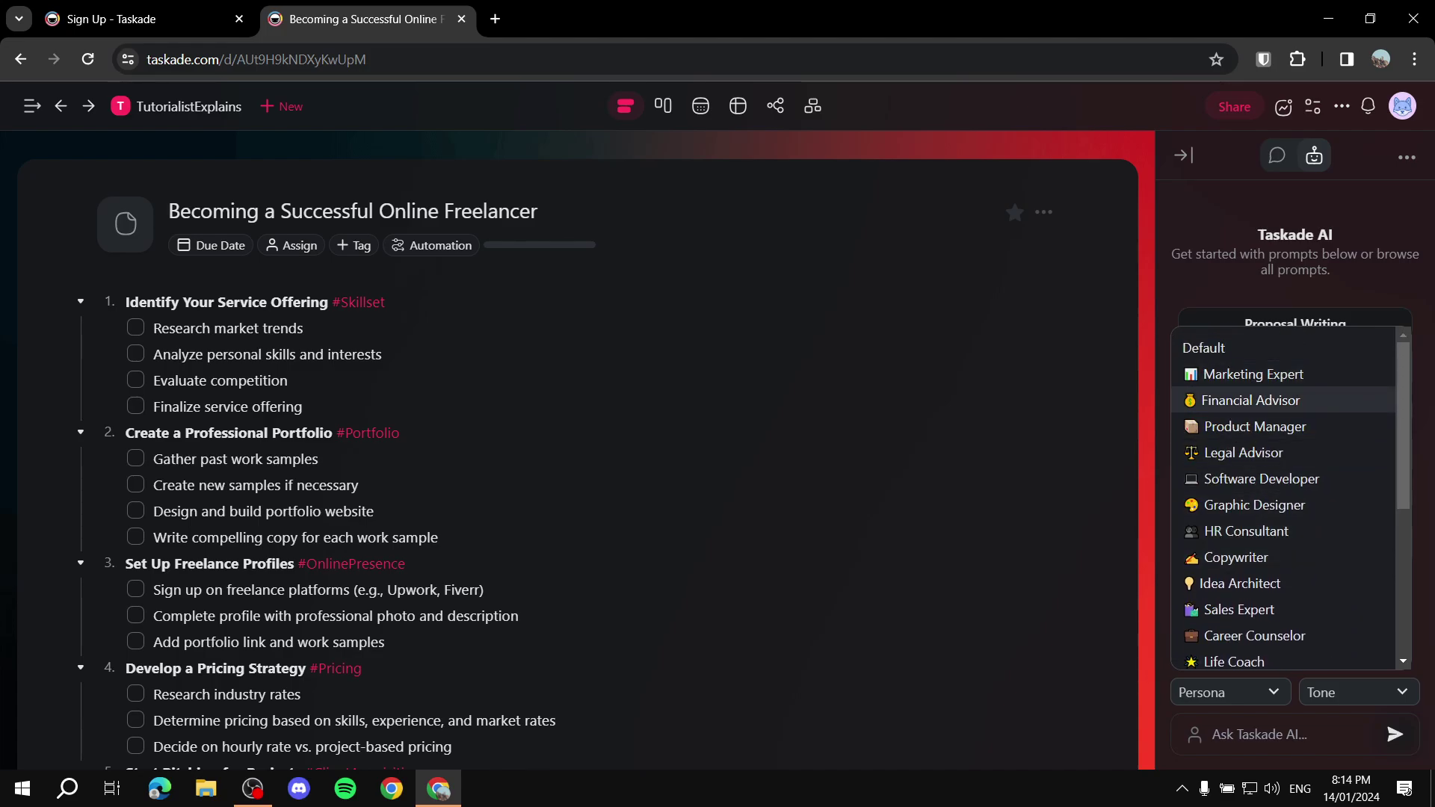
pyautogui.scroll(-4, 1282, 493)
pyautogui.click(1240, 623)
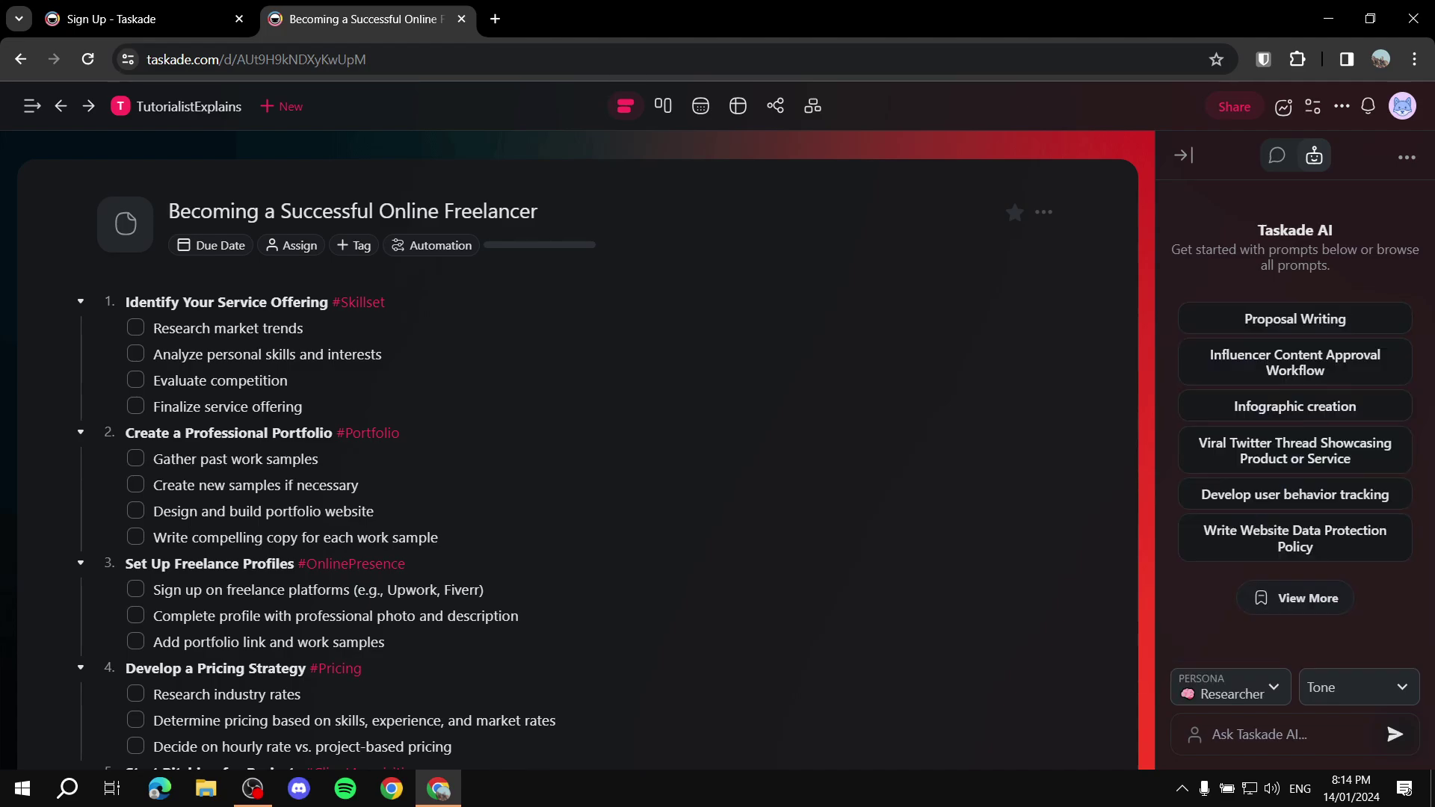
# Step: Set the Taskade AI chat's tone to Friendly
pyautogui.click(1358, 687)
pyautogui.scroll(-2, 1283, 485)
pyautogui.click(1235, 401)
# Step: Add a Bullet 1 block at the end of the project, below the Monthly Tasks section
pyautogui.scroll(-3, 577, 325)
pyautogui.scroll(3, 577, 337)
pyautogui.scroll(-9, 577, 382)
pyautogui.scroll(-3, 1031, 389)
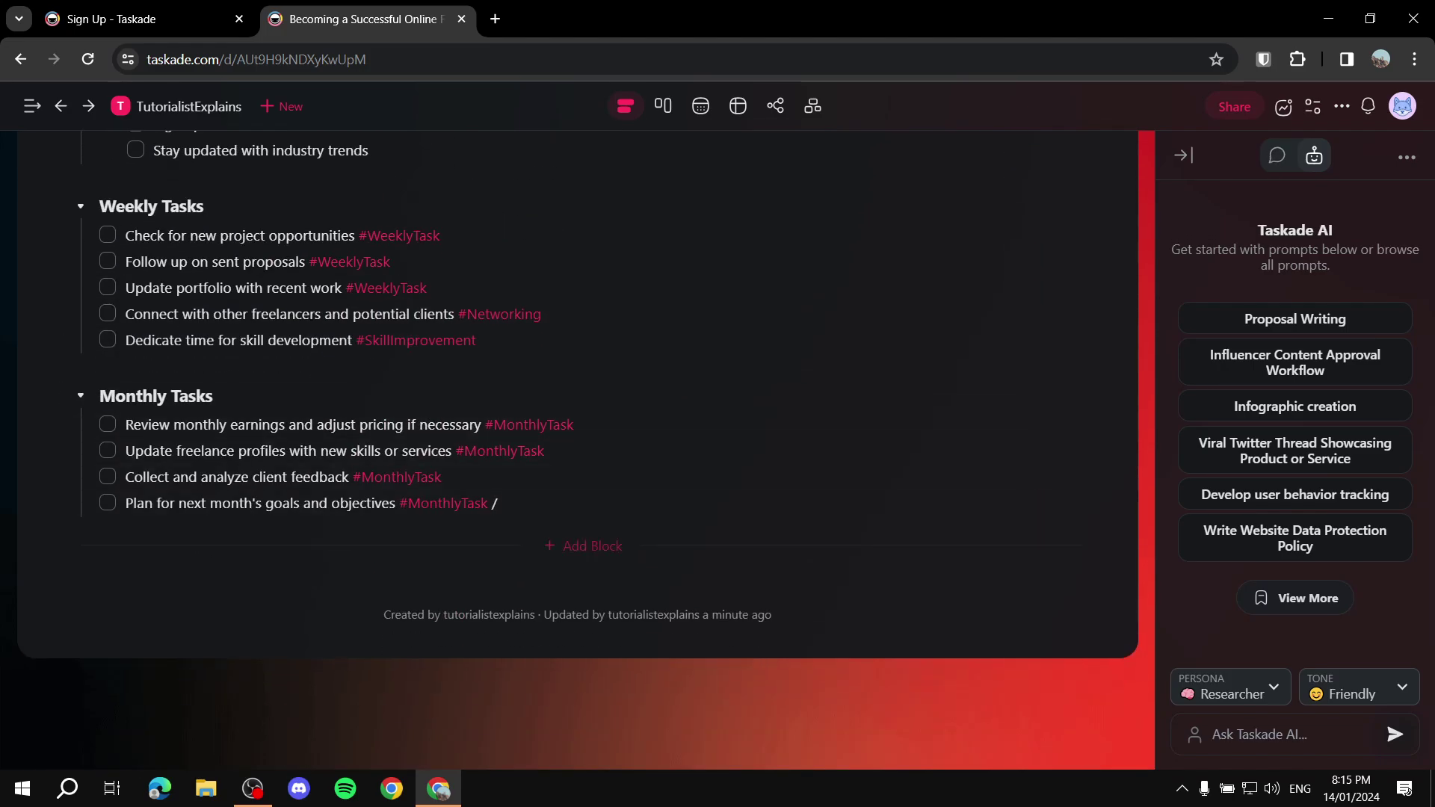
pyautogui.click(586, 546)
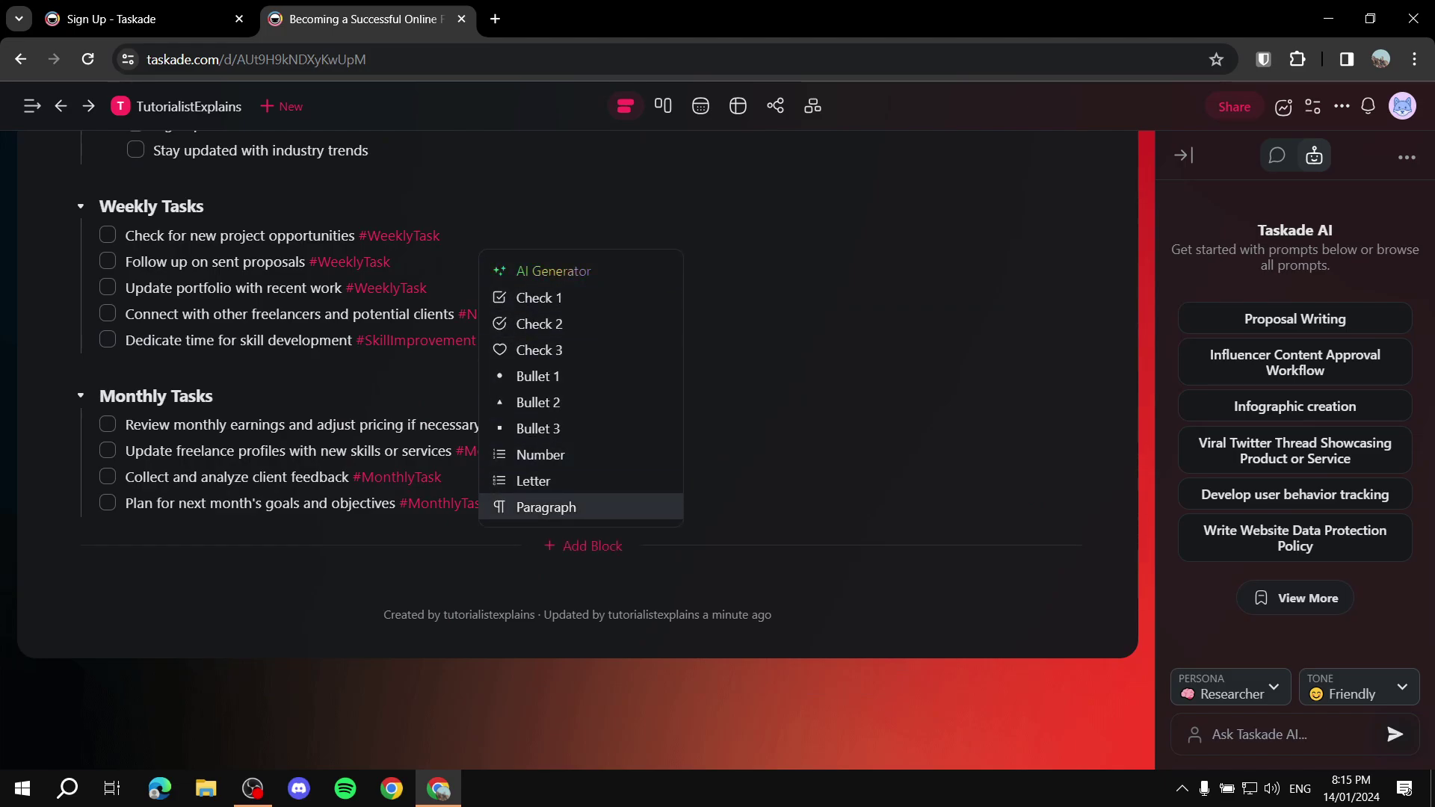
pyautogui.click(540, 376)
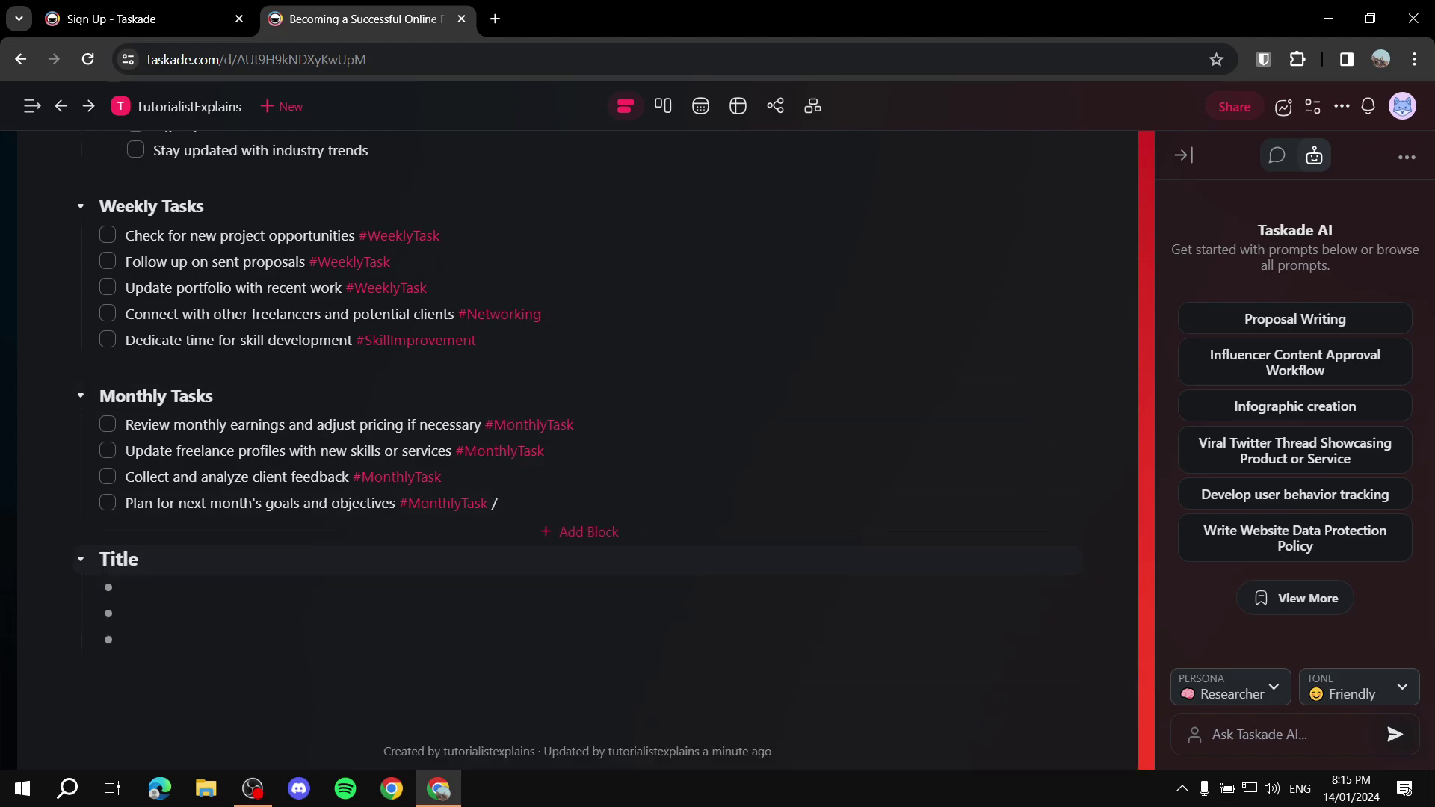
# Step: Mark the monthly task "Plan for next month's goals and objectives" as complete and return to the project's beginning
pyautogui.scroll(-2, 578, 422)
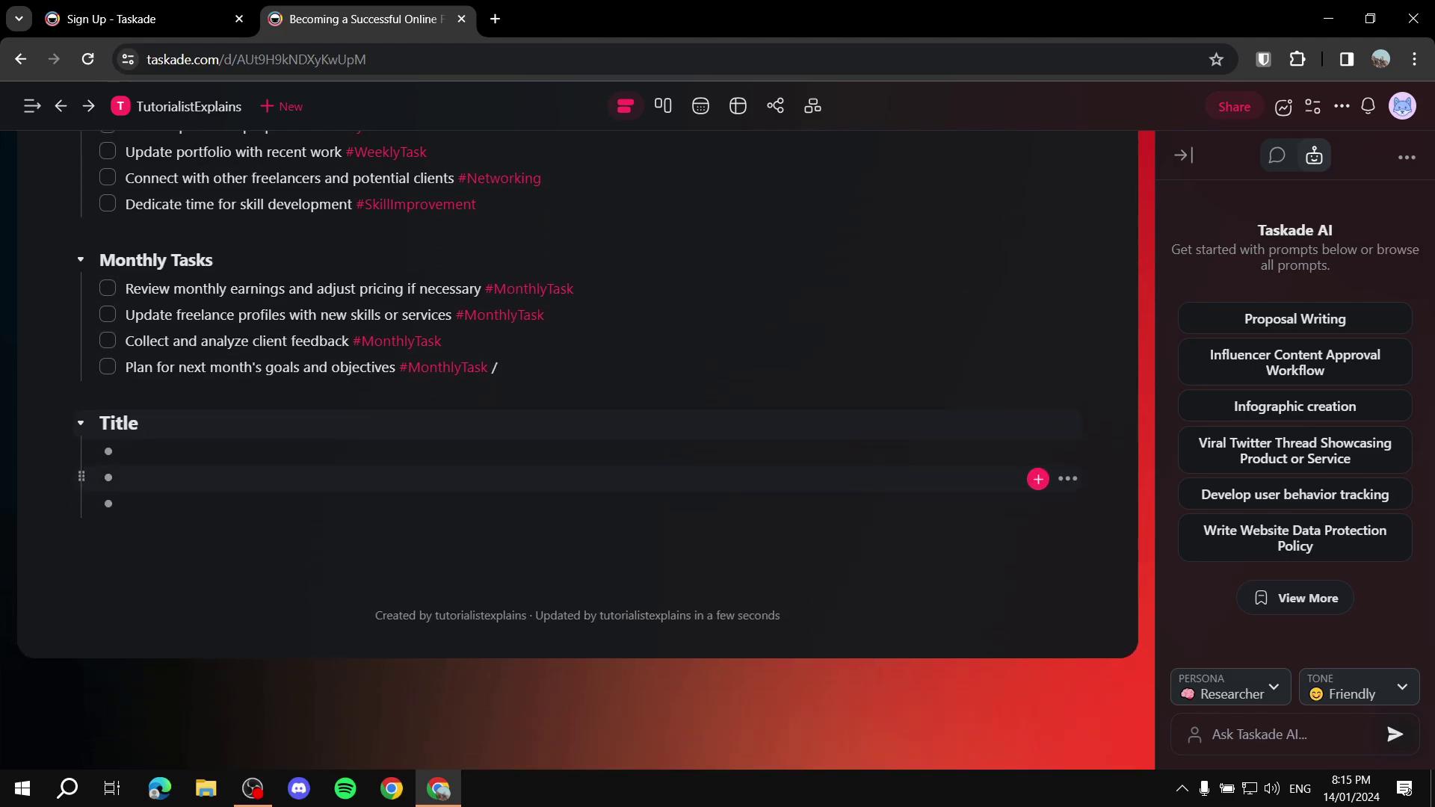
pyautogui.click(108, 367)
pyautogui.scroll(15, 579, 216)
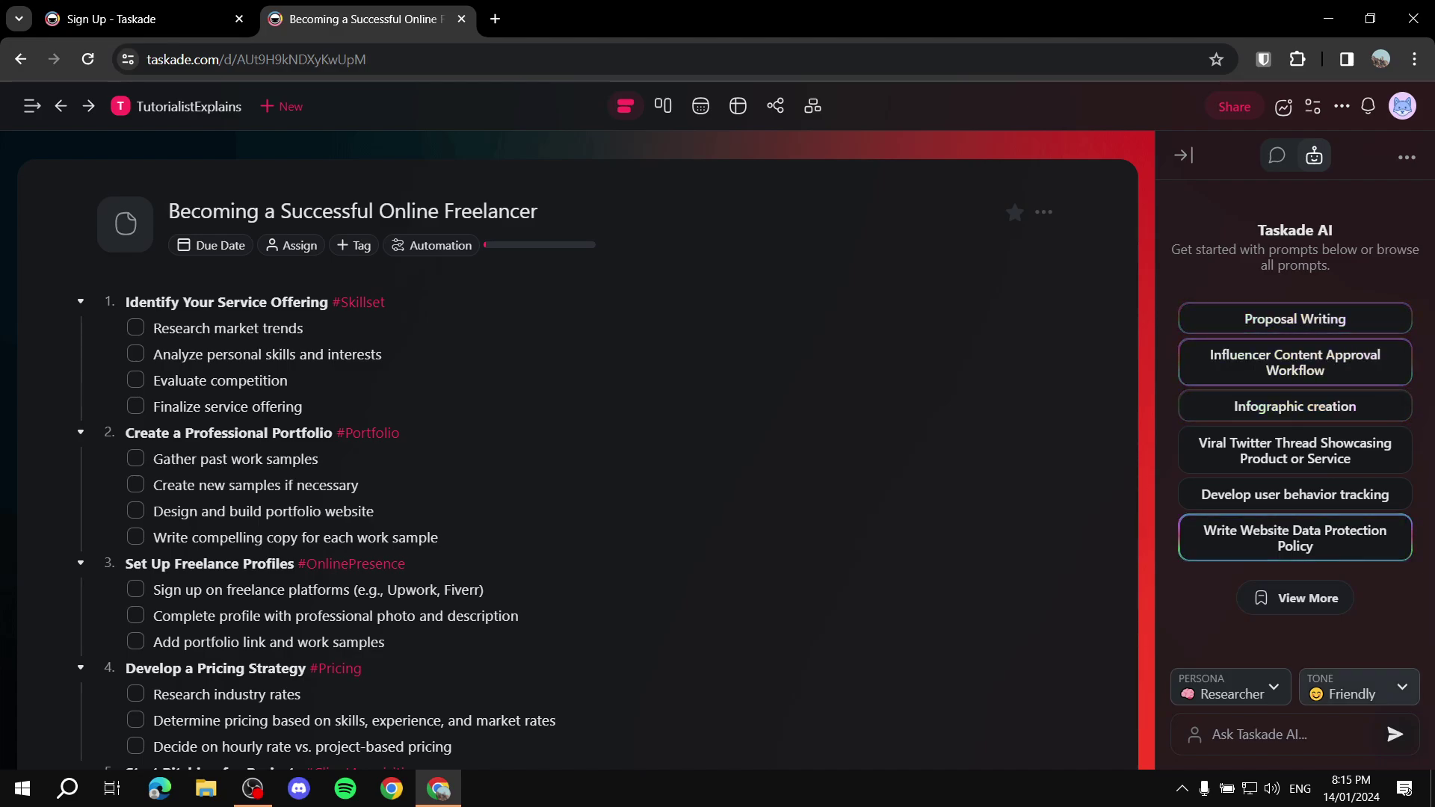
pyautogui.click(1291, 735)
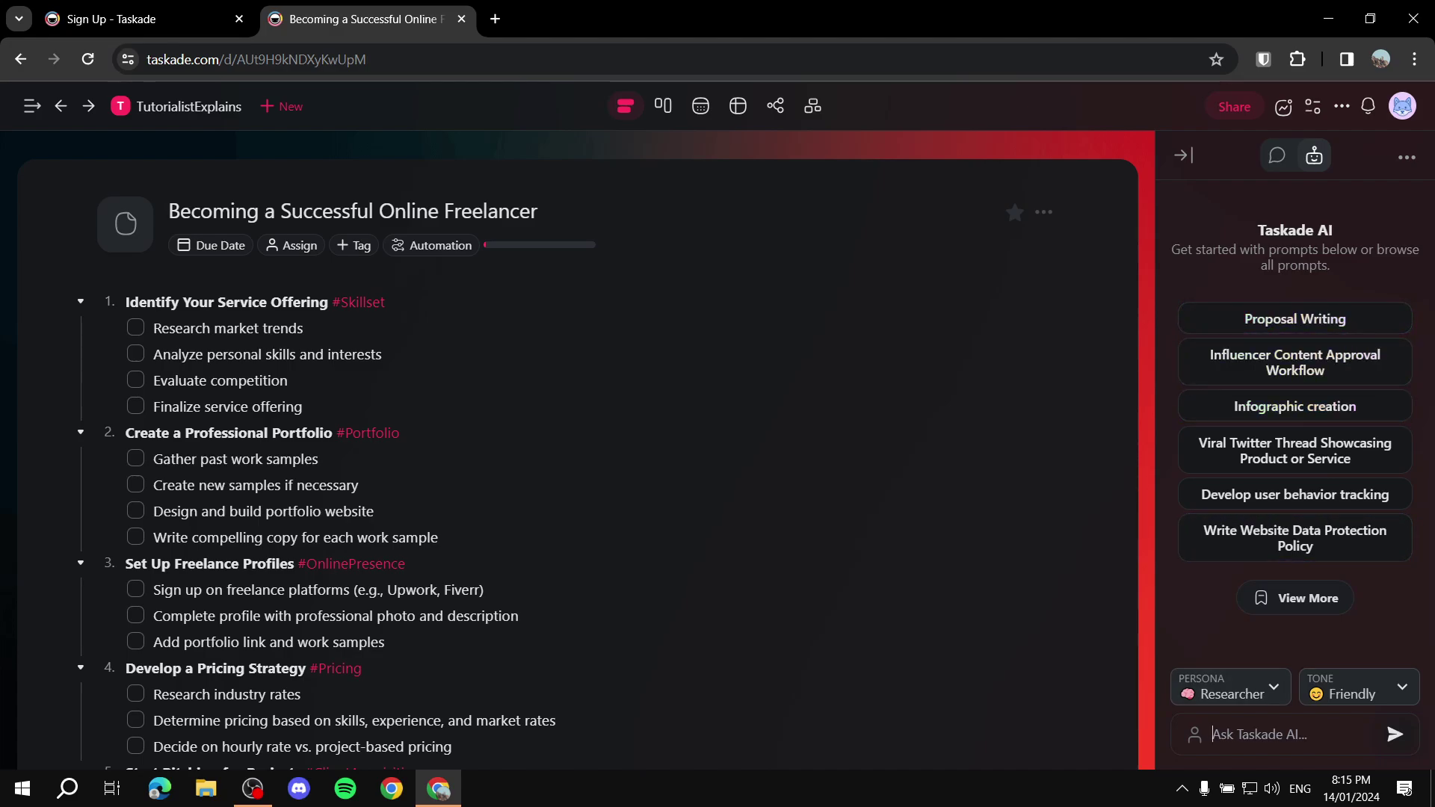
pyautogui.moveTo(1257, 230); pyautogui.dragTo(1419, 250)
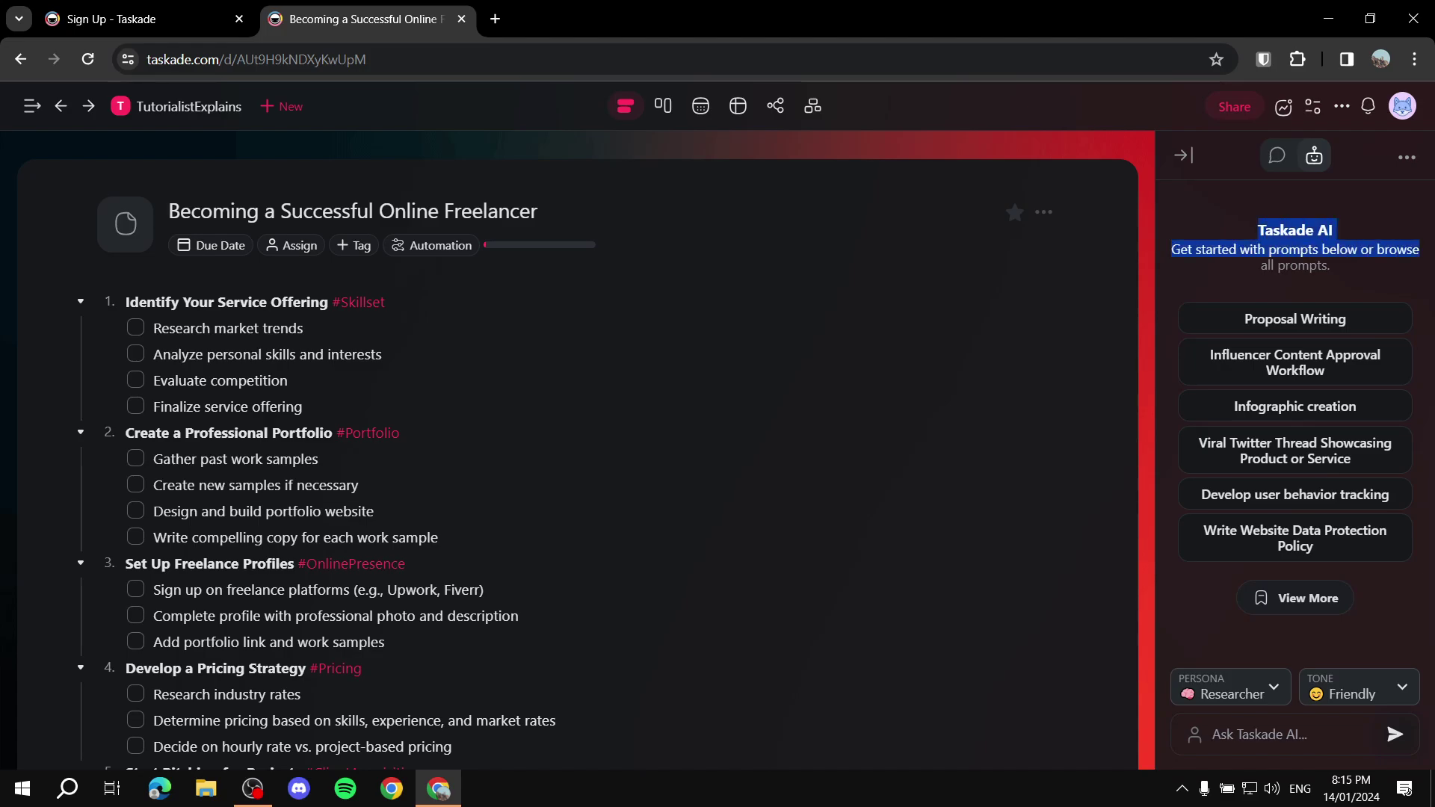
pyautogui.click(1100, 454)
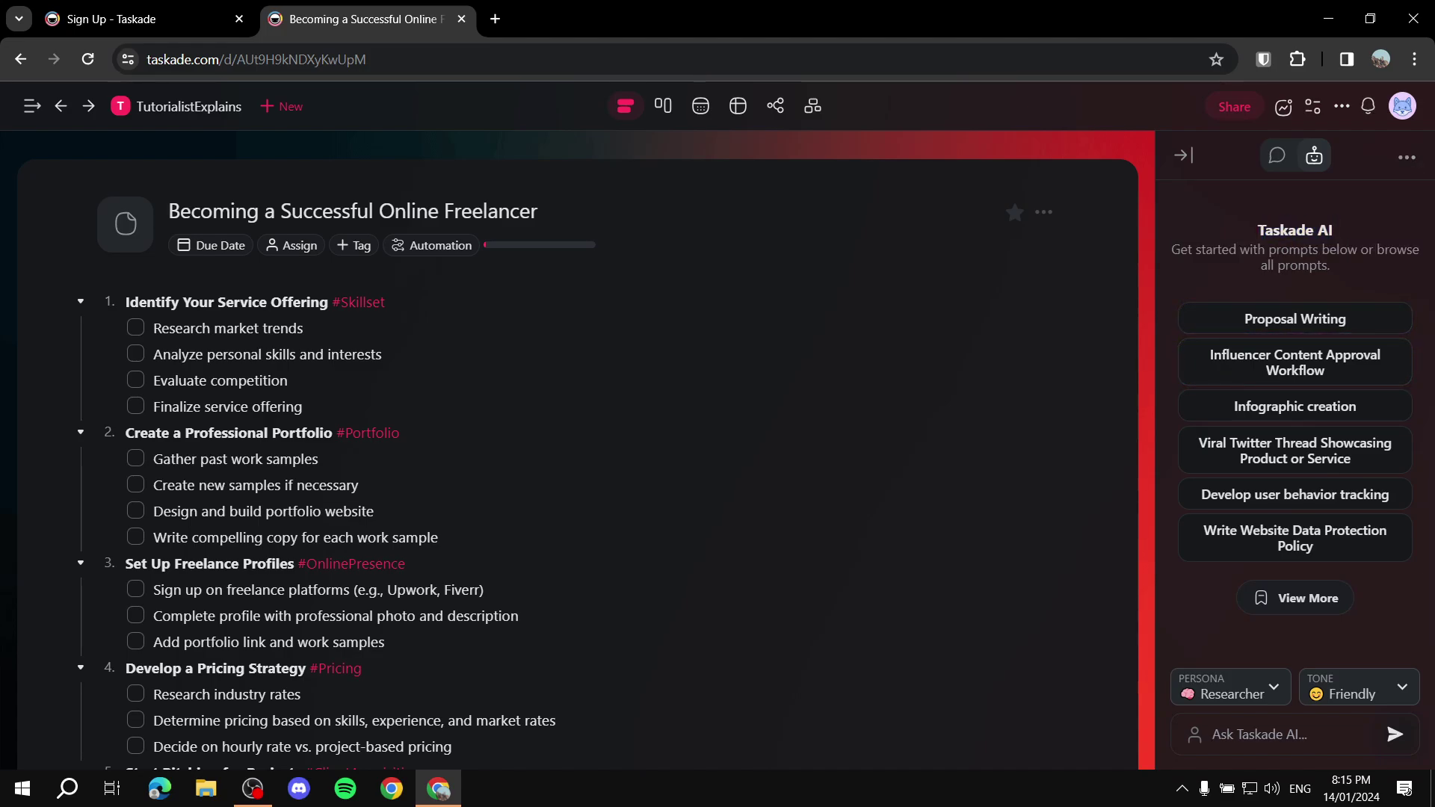